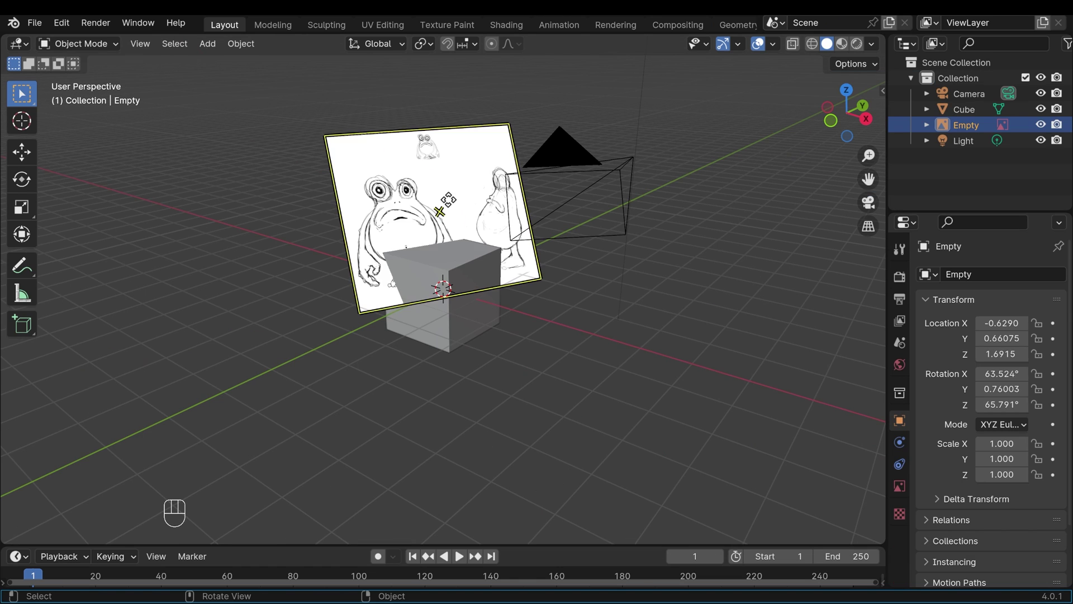
- Reset the reference image's rotation and location, then rotate it 90° on X to stand upright
key("alt+r")
key("Return")
key("alt+g")
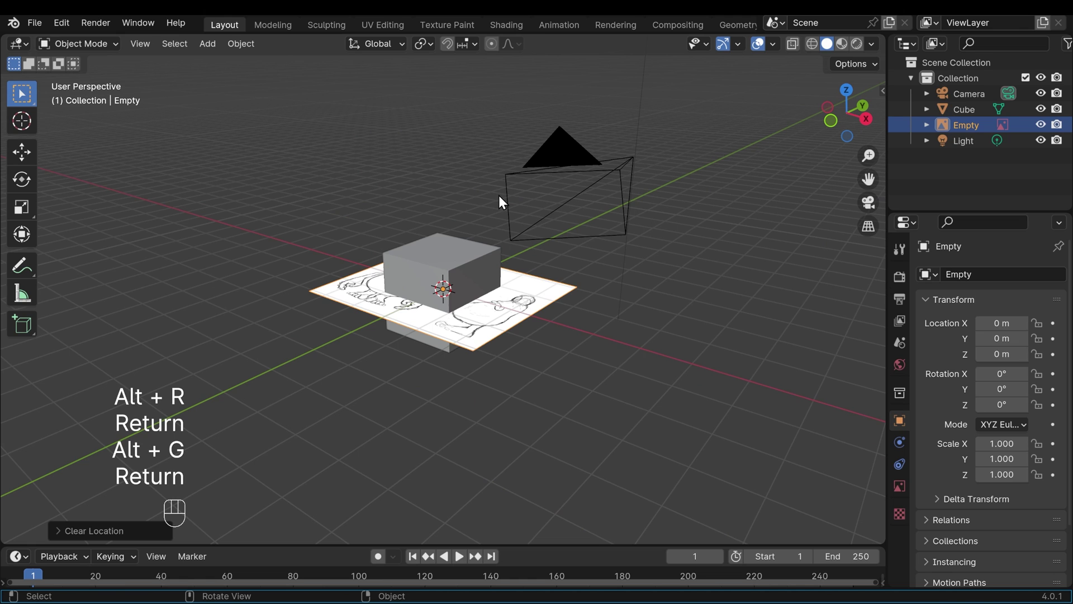
type("rx90")
key("Return")
- From the front view, move the sketch up and to the right, then select the cube
key("KP_1")
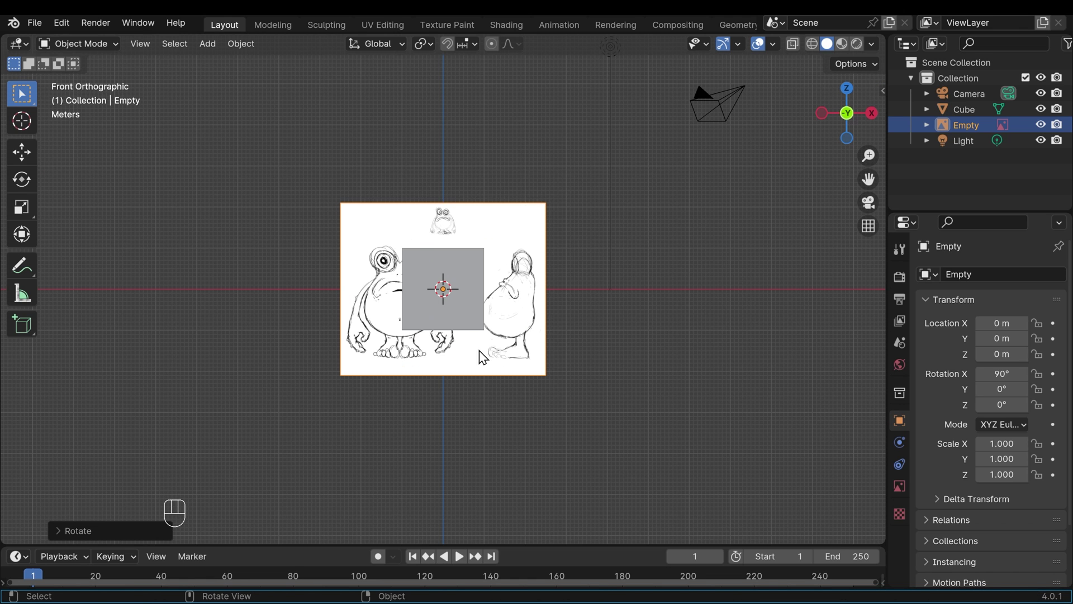
key("g")
left_click(527, 266)
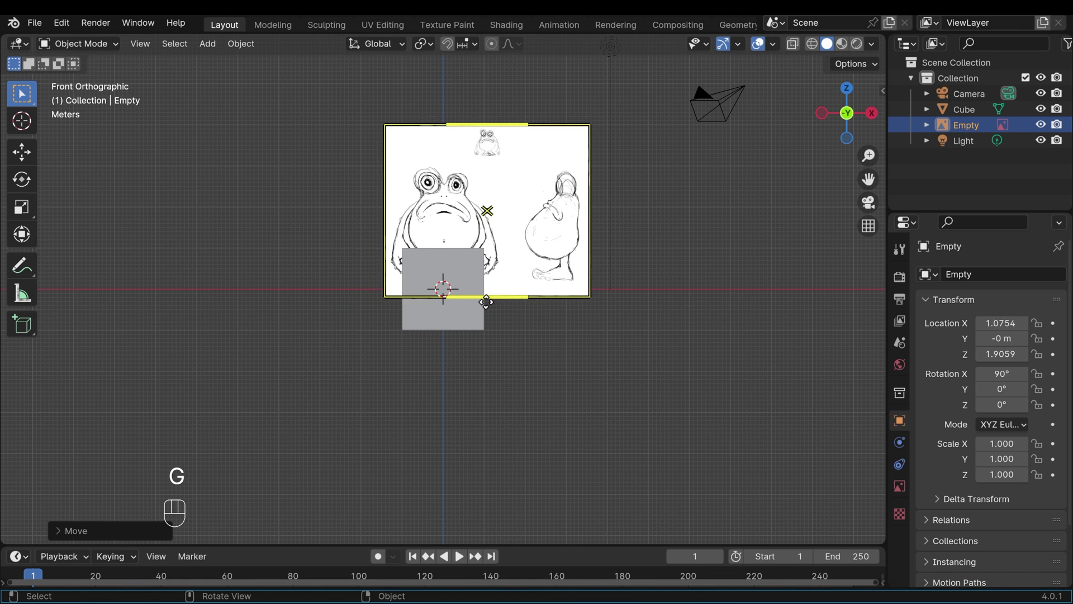
left_click(472, 314)
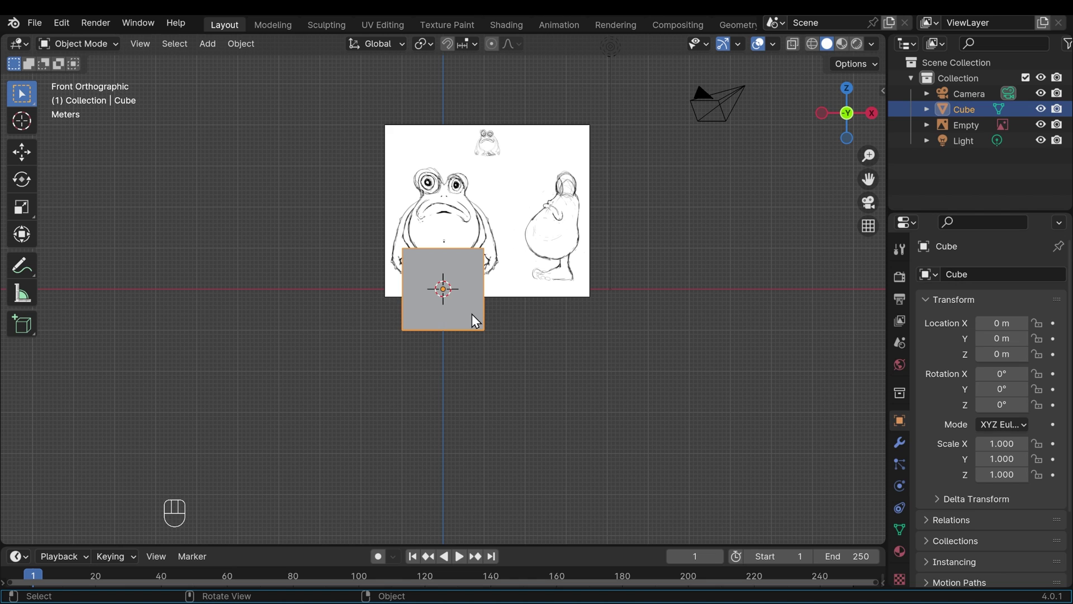
- Delete the cube and set the reference image's opacity to 0.2
key("Delete")
scroll(502, 316, "up", 5)
left_click(682, 328)
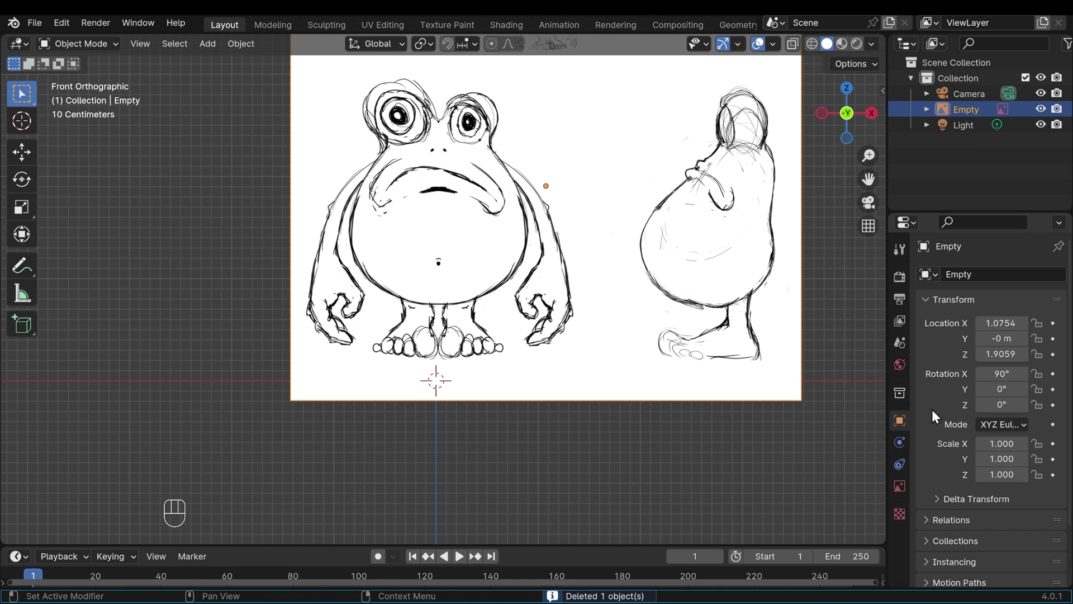
left_click(899, 486)
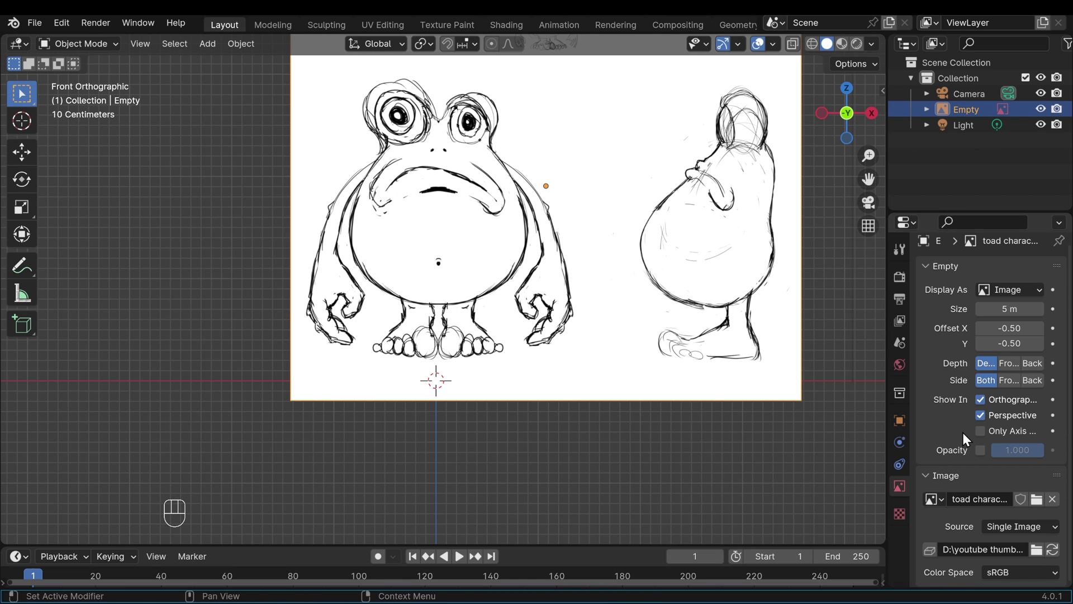
left_click(981, 450)
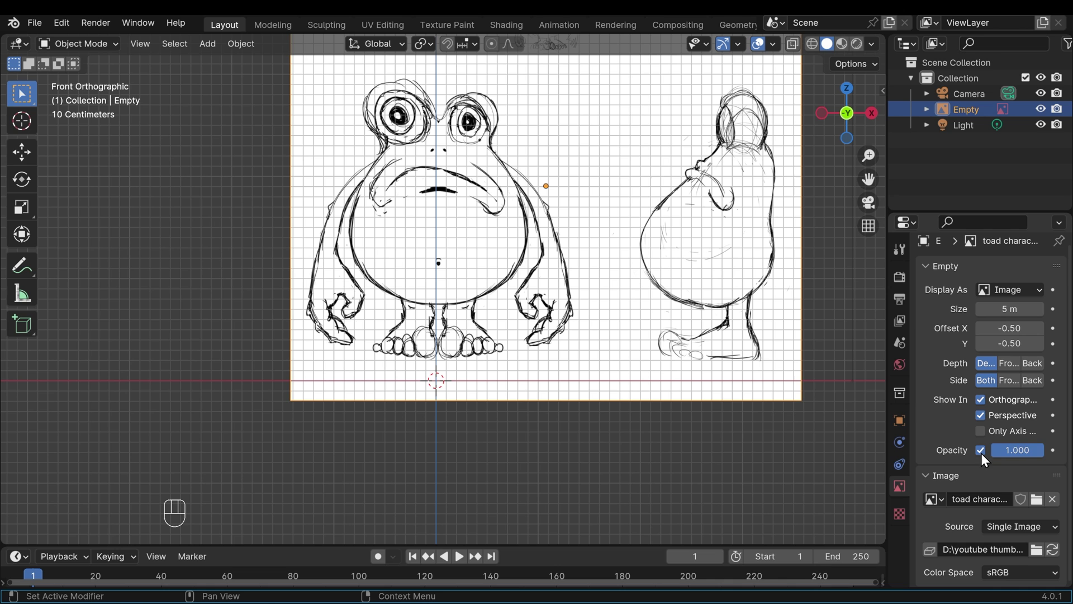
left_click(1033, 450)
type("0.2")
key("Return")
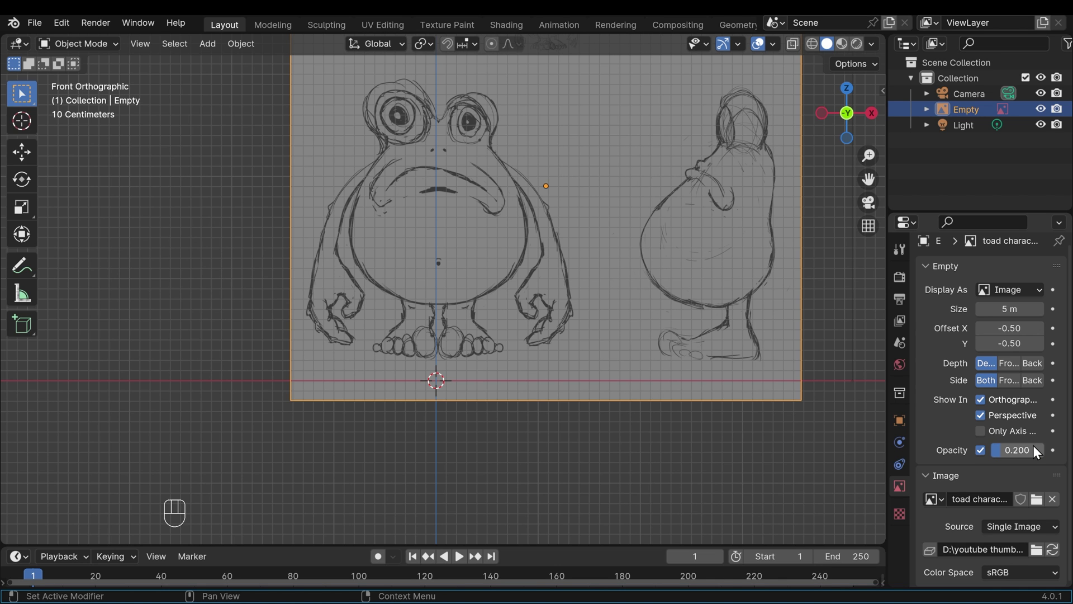
- Lower the sketch so the feet rest on the ground line, then shift it along Y
key("g")
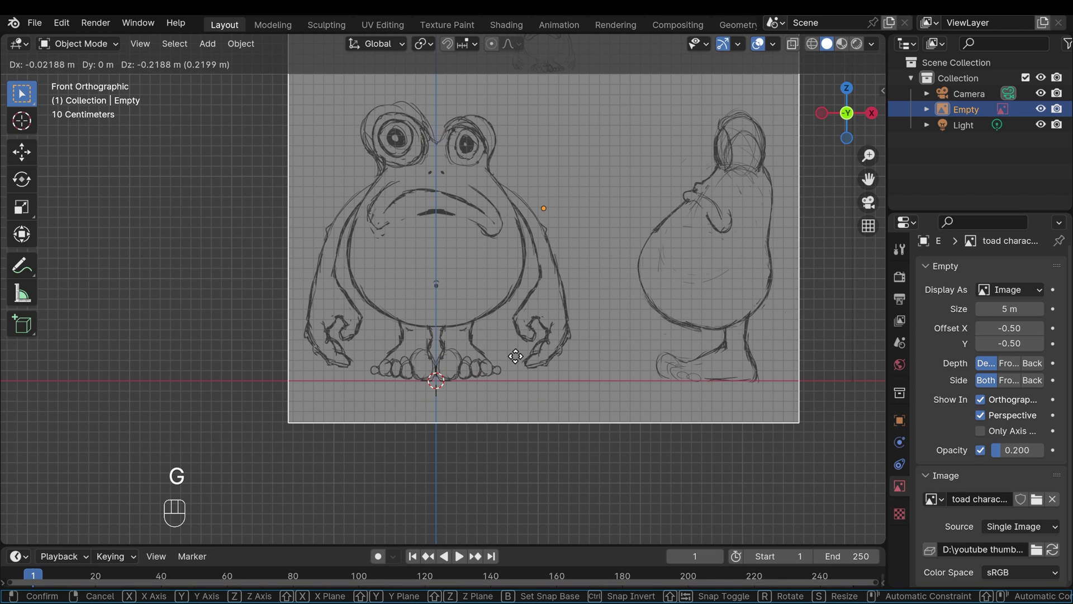
left_click(582, 367)
scroll(581, 367, "down", 8)
middle_click_drag(581, 367, 405, 457)
key("g")
key("y")
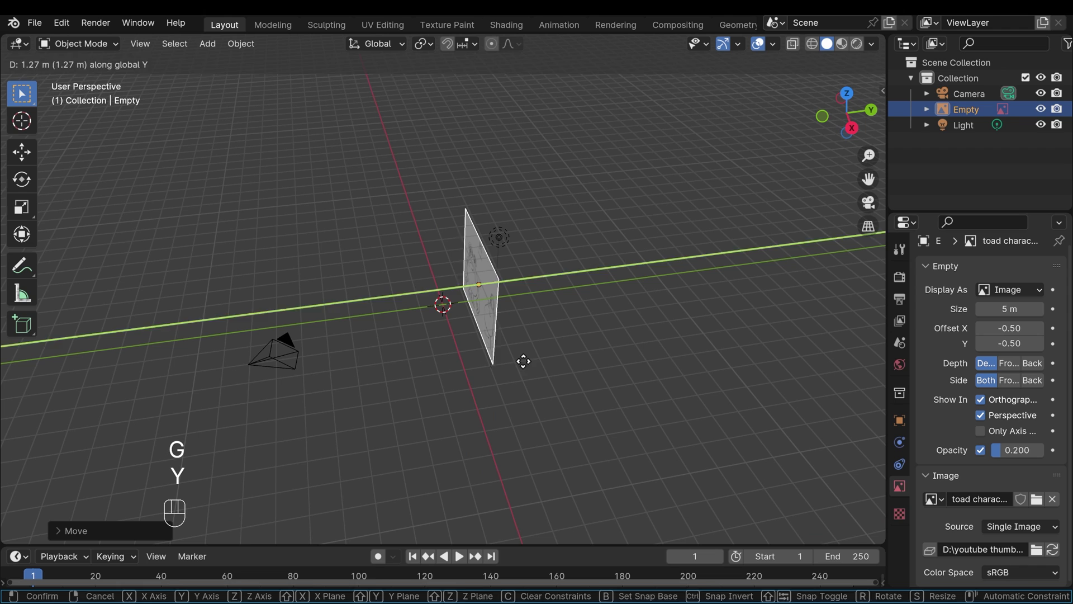
left_click(531, 350)
- Duplicate the sketch, turn the copy 90° on Z, and slide it sideways for the side view
key("shift+d")
key("Return")
type("r")
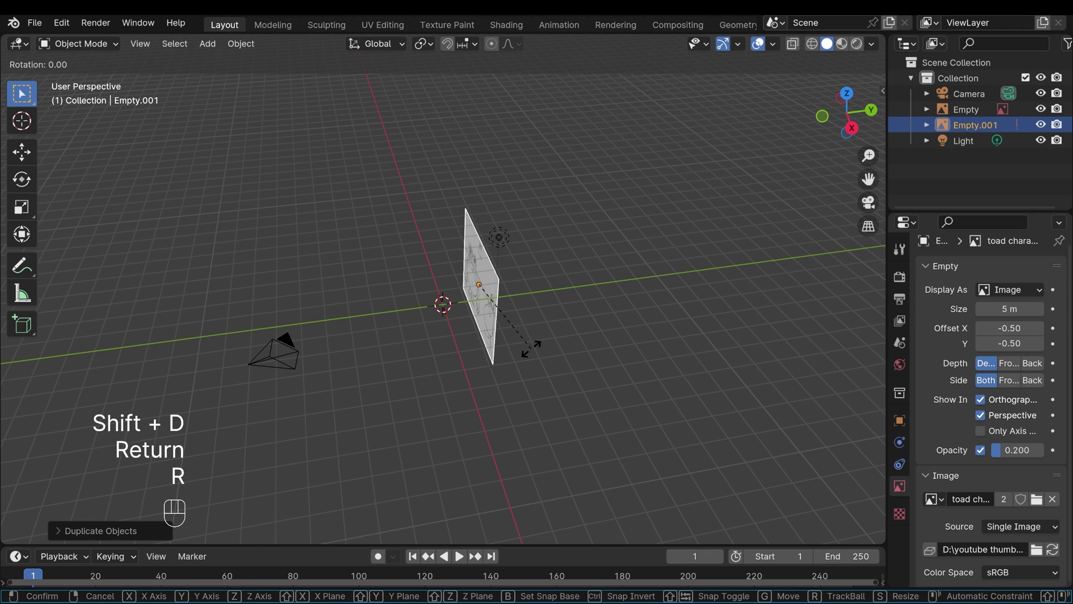
type("z90")
key("Return")
key("KP_3")
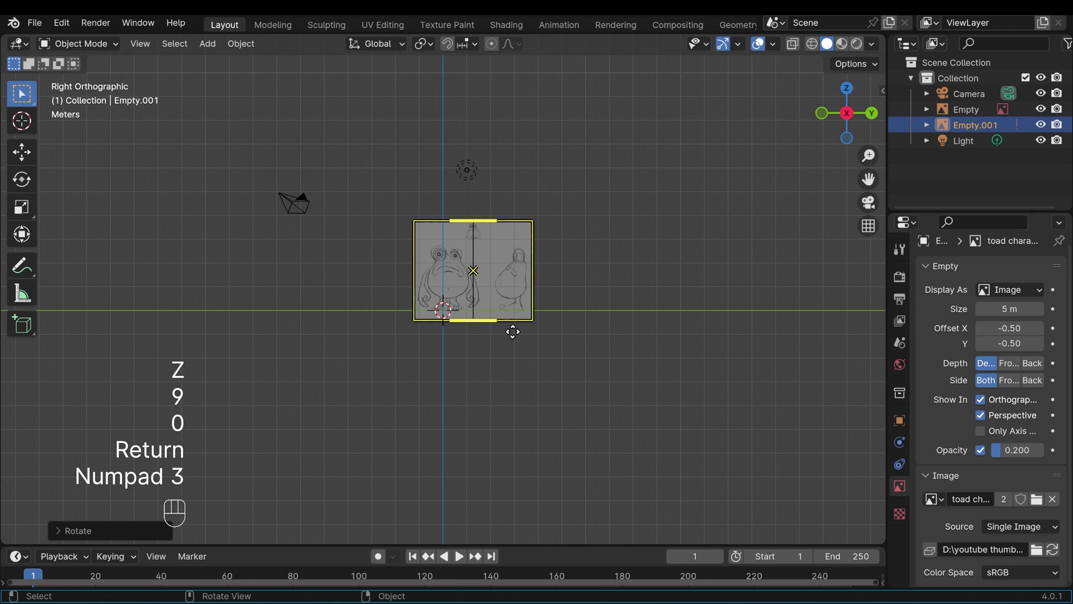
key("g")
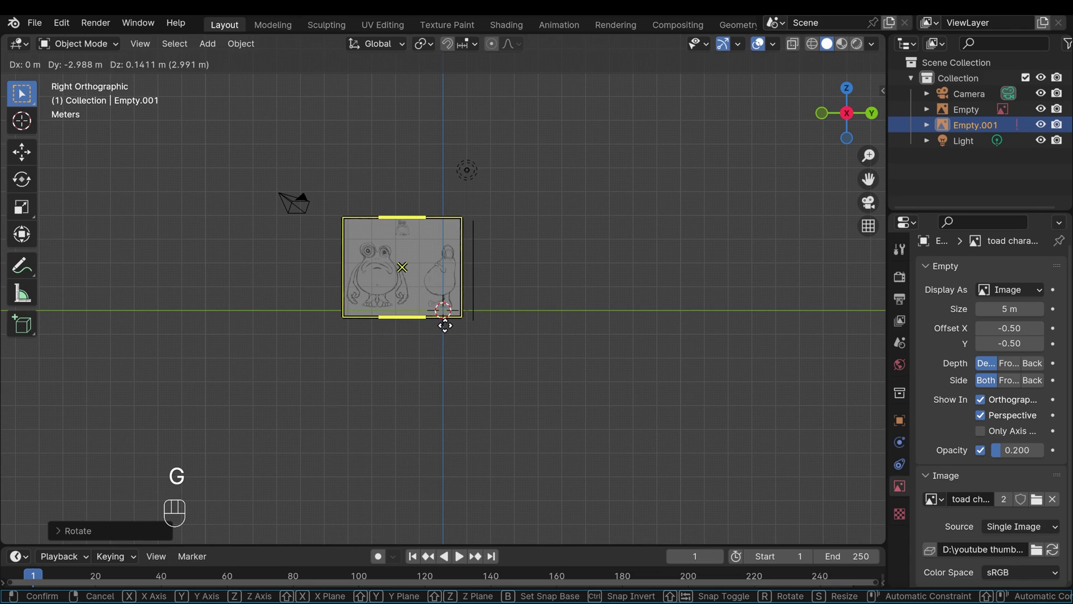
key("shift+a")
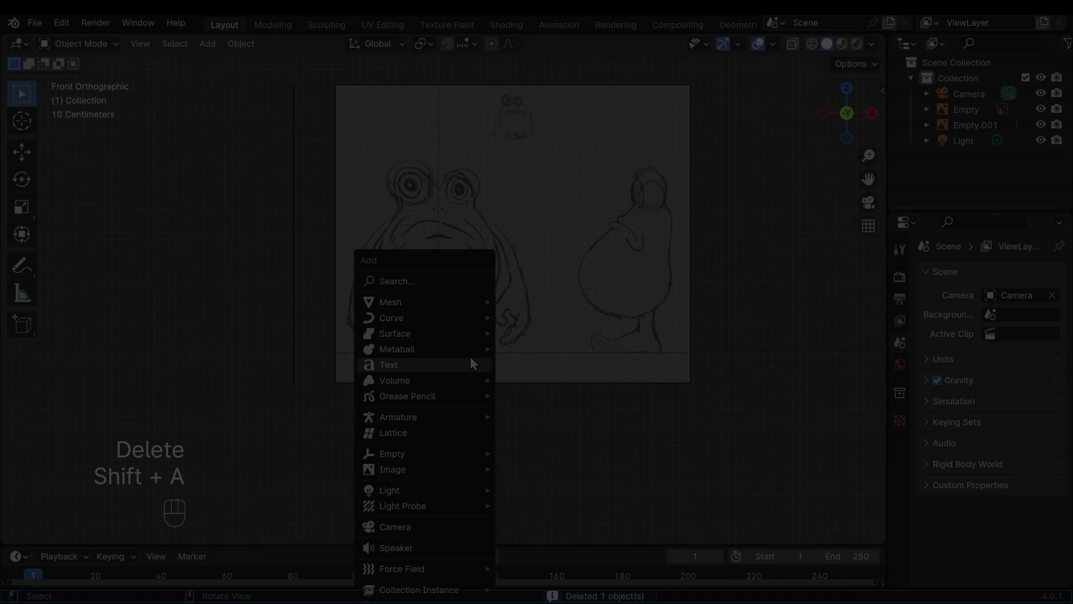
- Add an ico sphere with 4 subdivisions for the toad's body
mouse_move(454, 307)
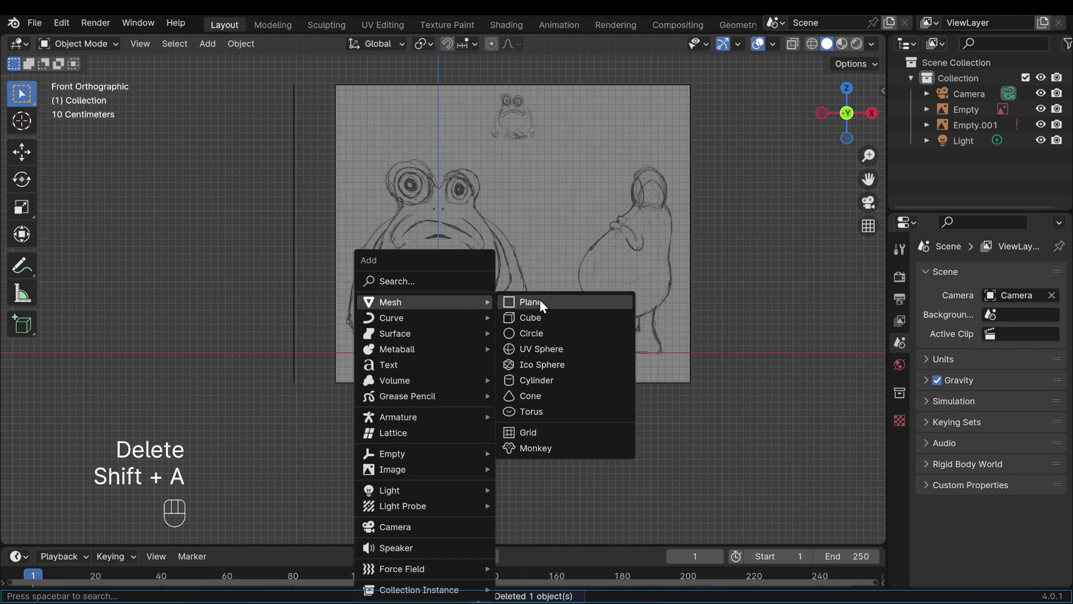
left_click(531, 364)
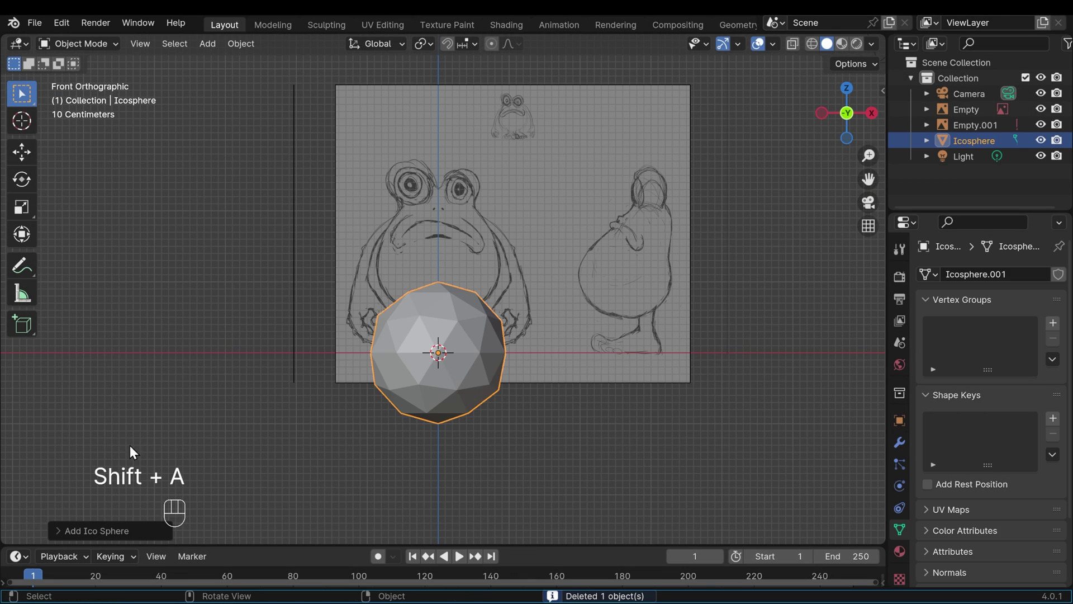
left_click(59, 531)
left_click(254, 379)
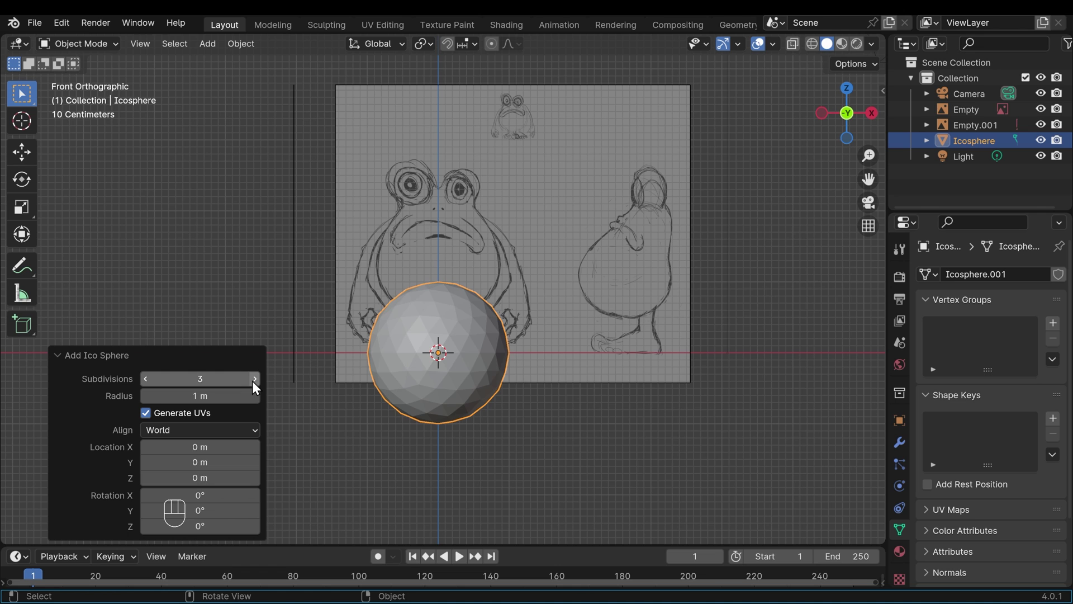
left_click(254, 379)
- Raise the sphere over the belly and flatten its front-to-back depth
key("g")
key("z")
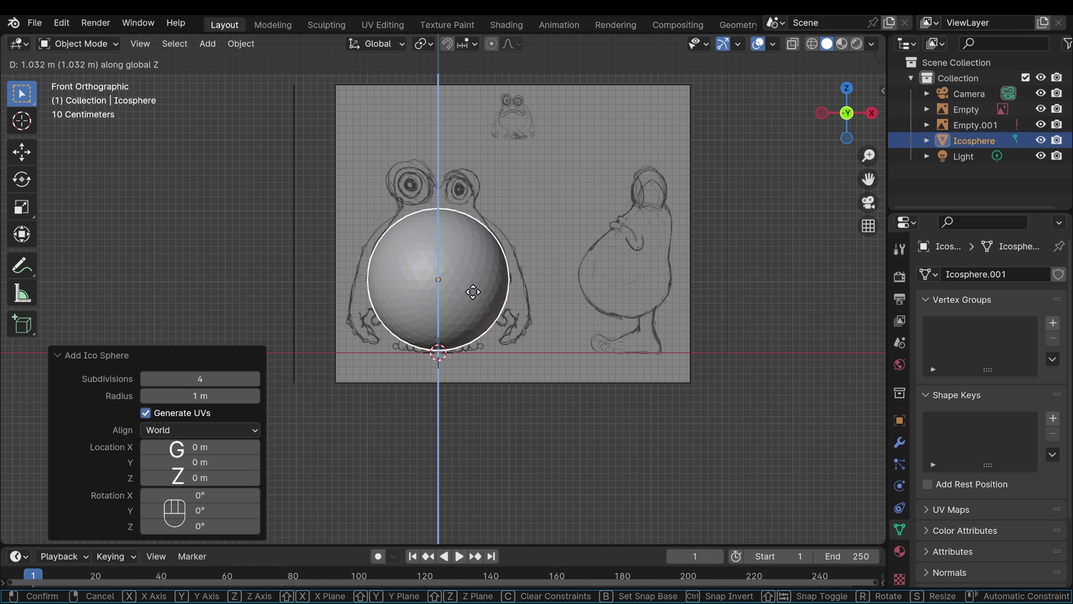
left_click(473, 291)
key("s")
key("g")
key("KP_3")
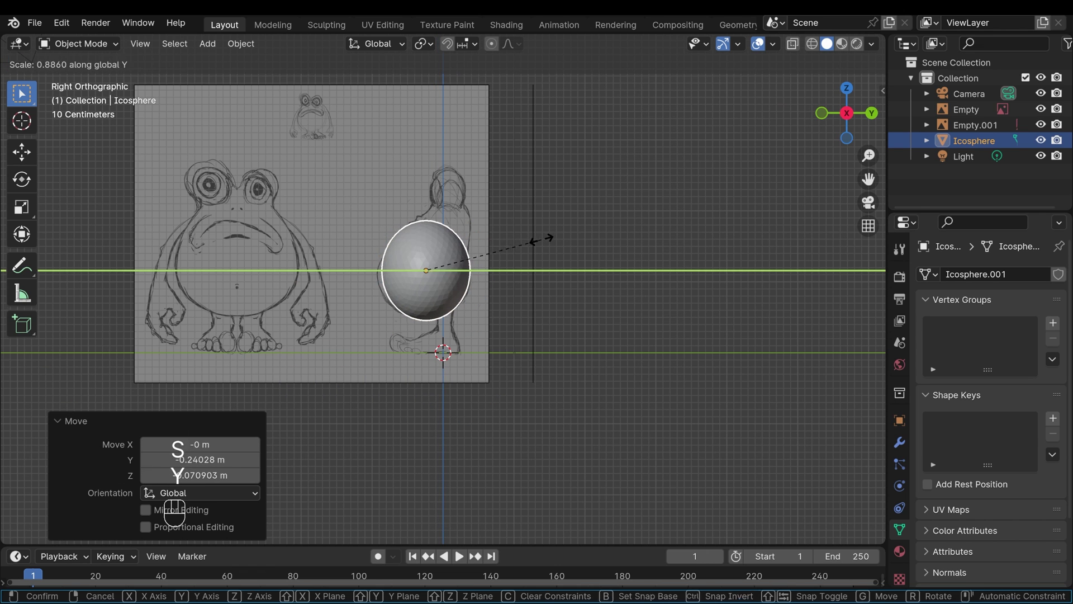
left_click(537, 250)
- Apply the body's transforms and check its shape against the front and side sketches
key("ctrl+Tab")
key("ctrl+a")
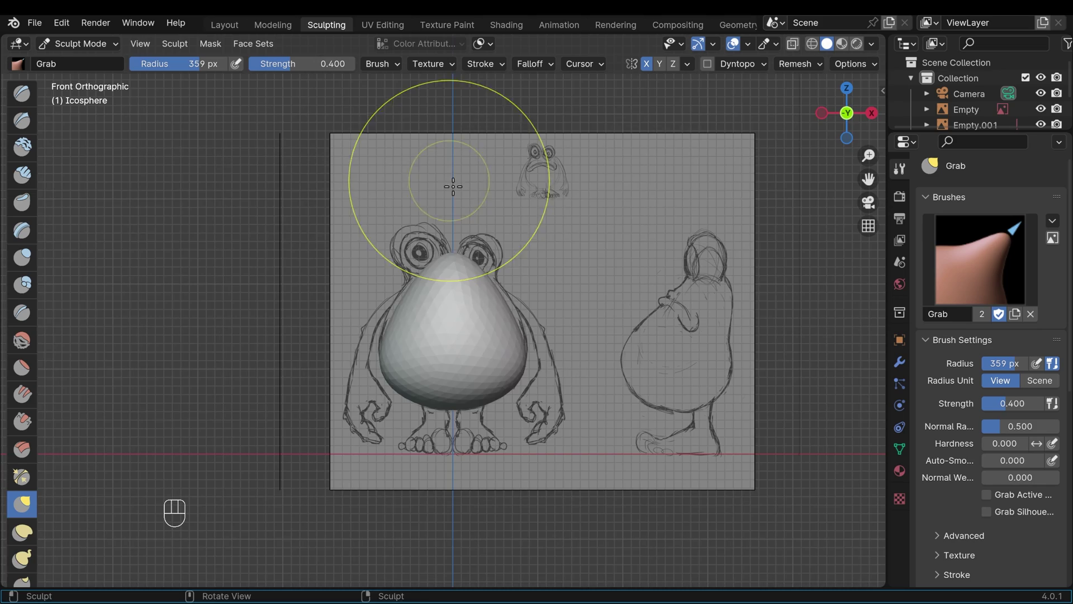
key("KP_3")
middle_click_drag(462, 378, 417, 321)
key("KP_1")
key("KP_3")
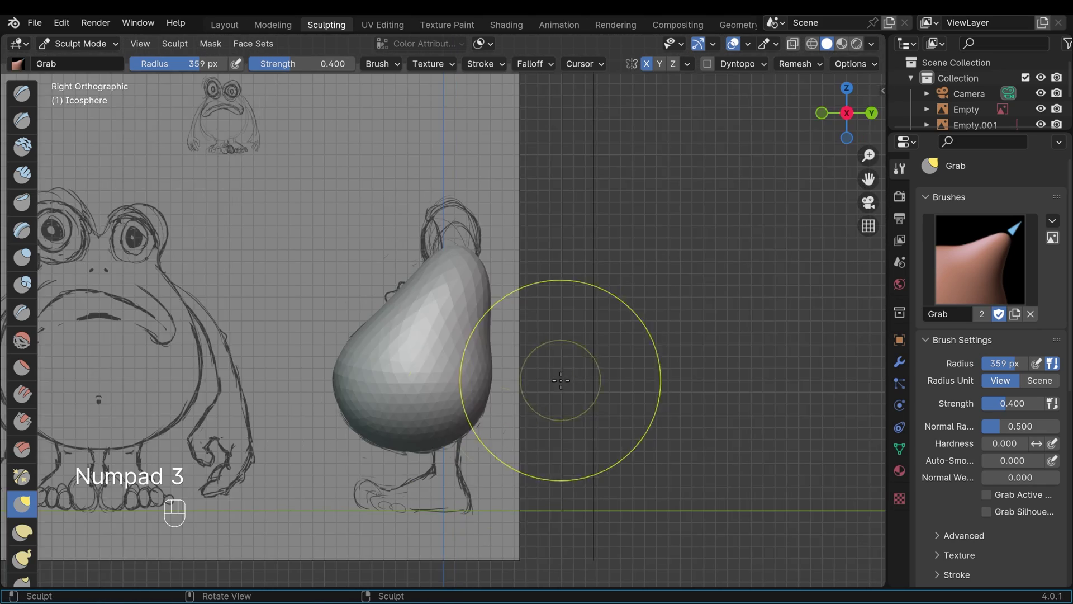
middle_click_drag(551, 371, 719, 460)
key("KP_3")
key("KP_3")
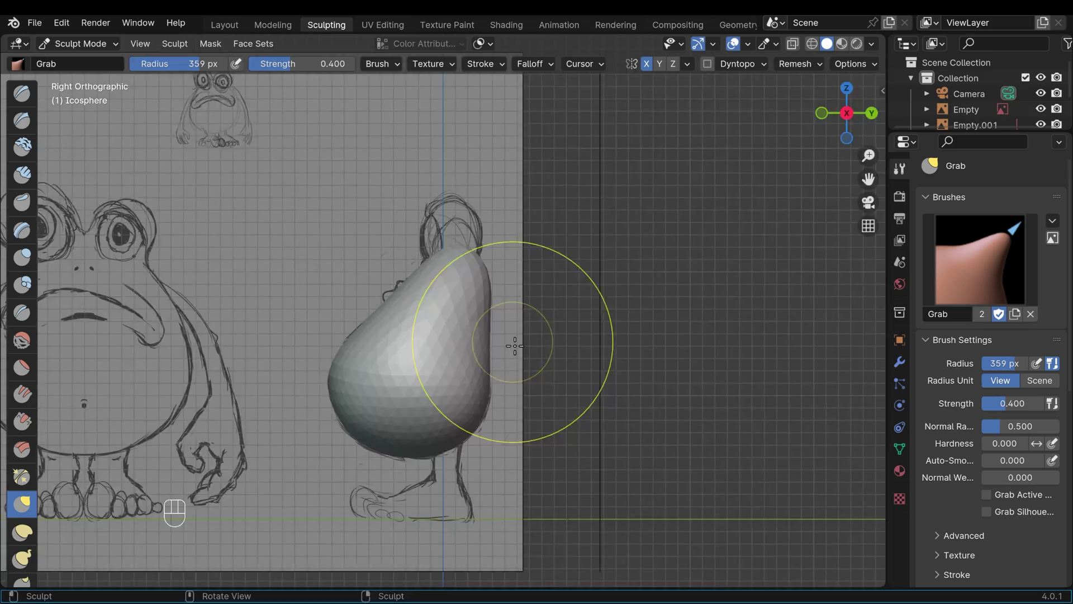
middle_click_drag(515, 346, 560, 398)
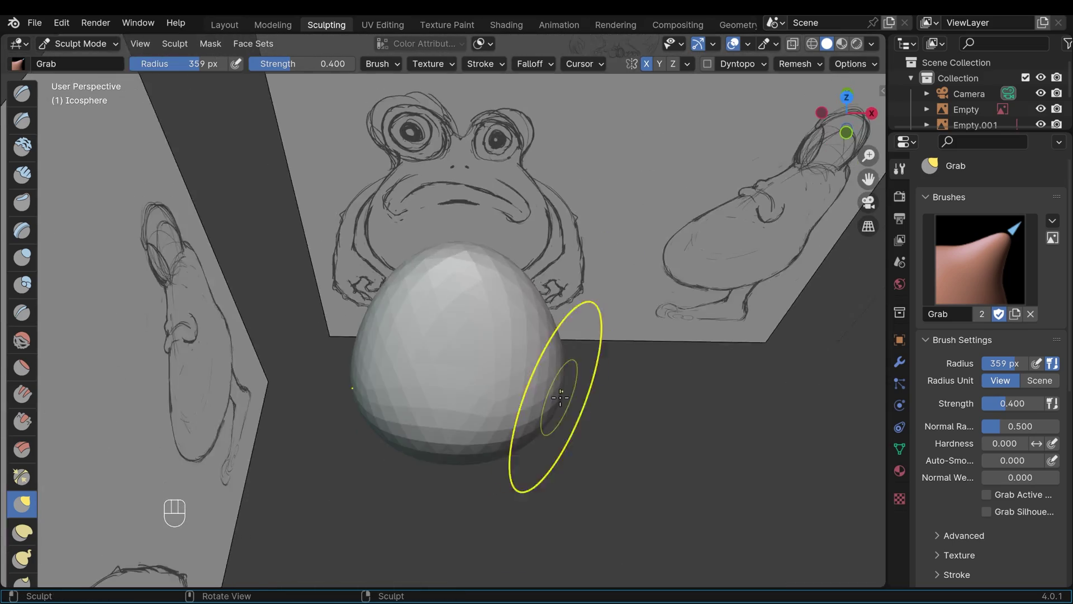
key("KP_3")
middle_click_drag(304, 360, 666, 385)
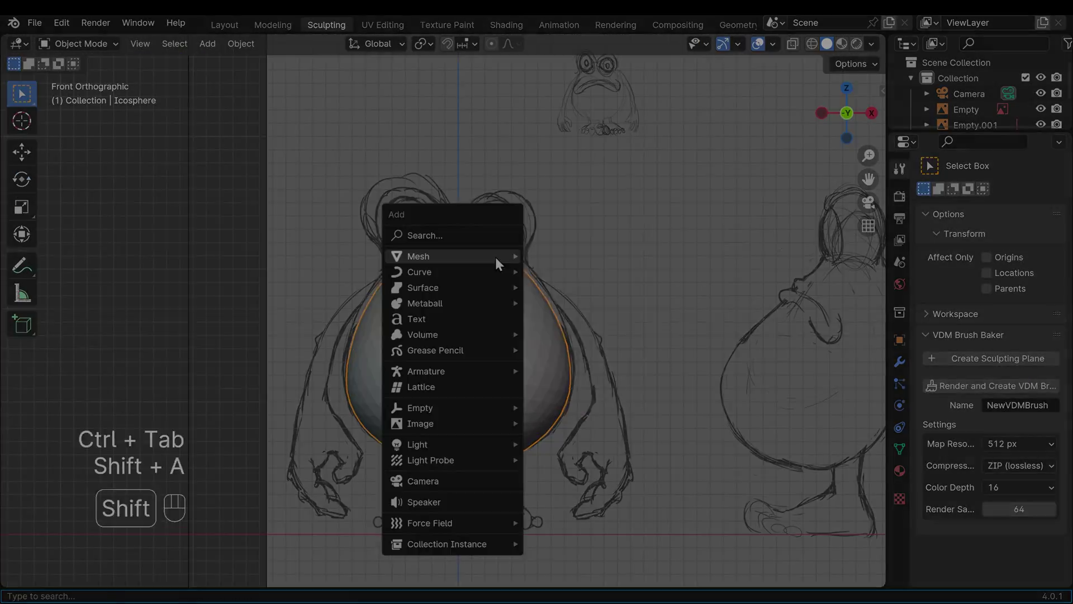
- Add a small ico sphere, scaled and placed on top of the head as an eye
mouse_move(522, 178)
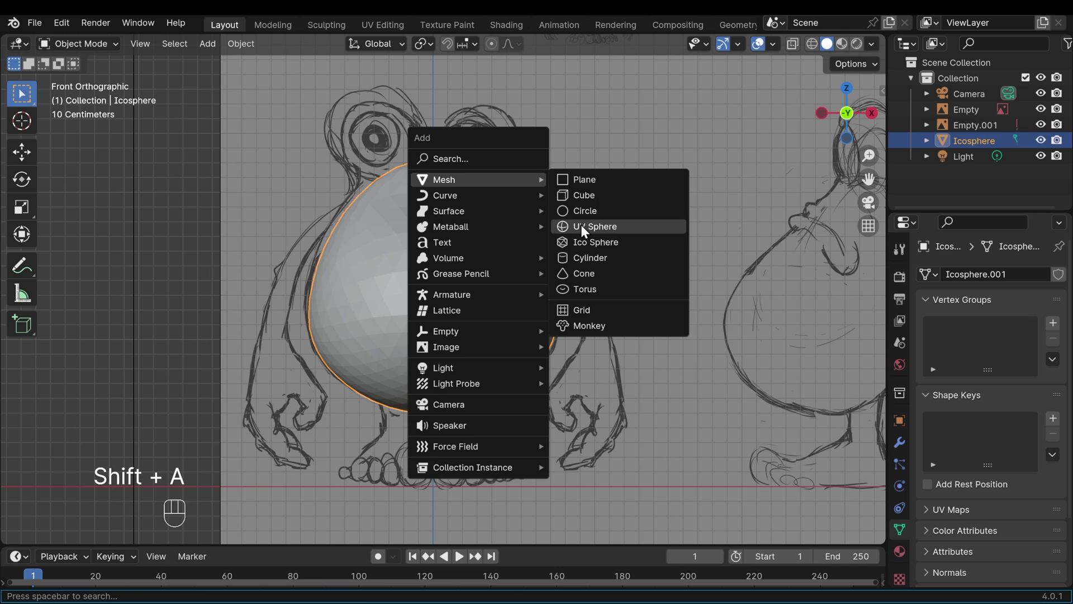
left_click(584, 226)
key("s")
left_click(562, 184)
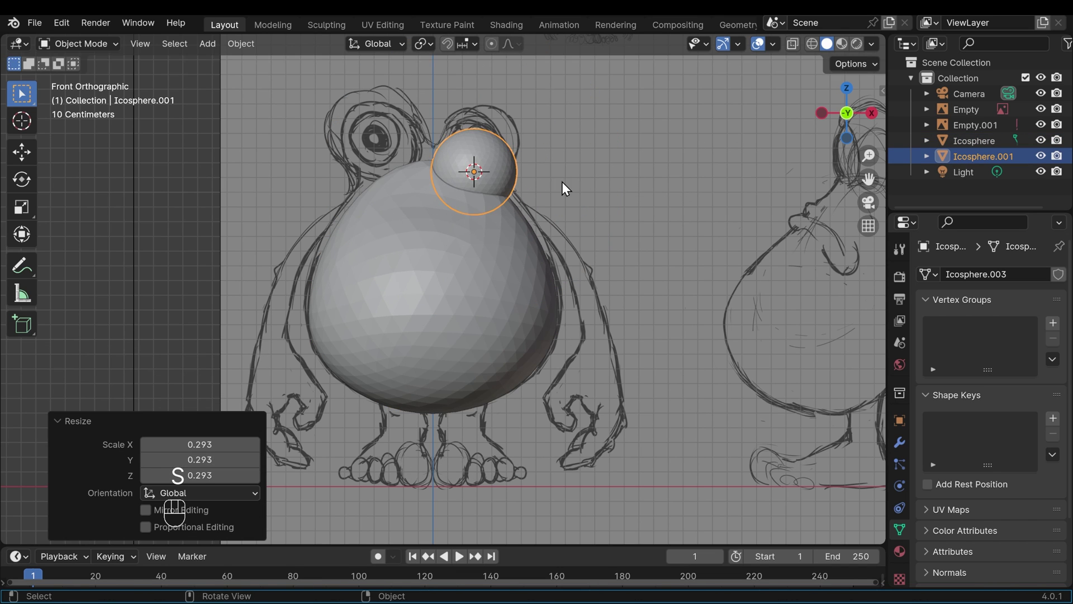
key("g")
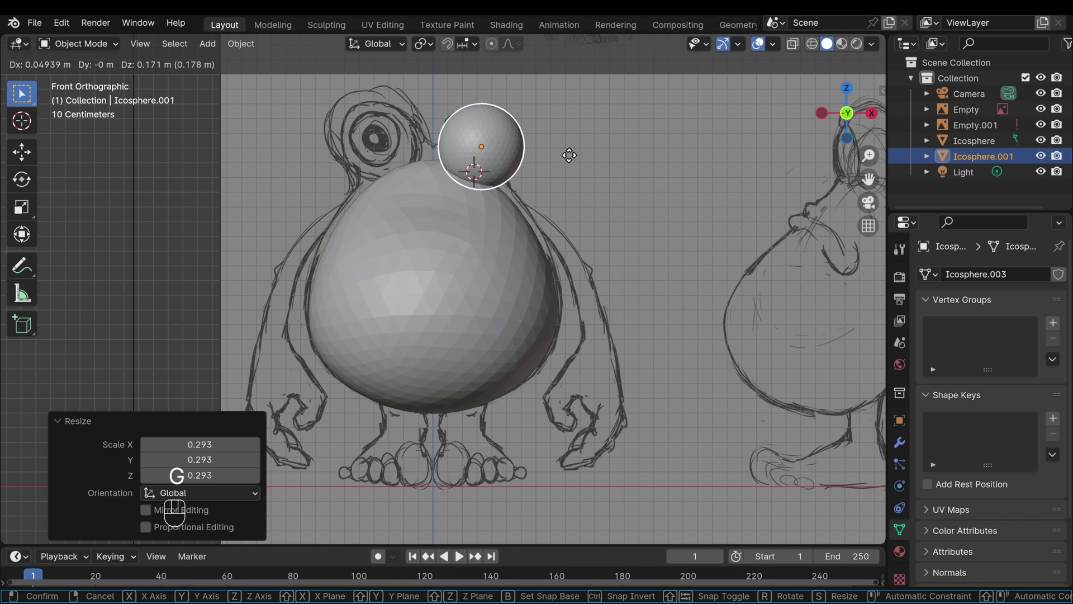
left_click(570, 162)
key("s")
left_click(598, 147)
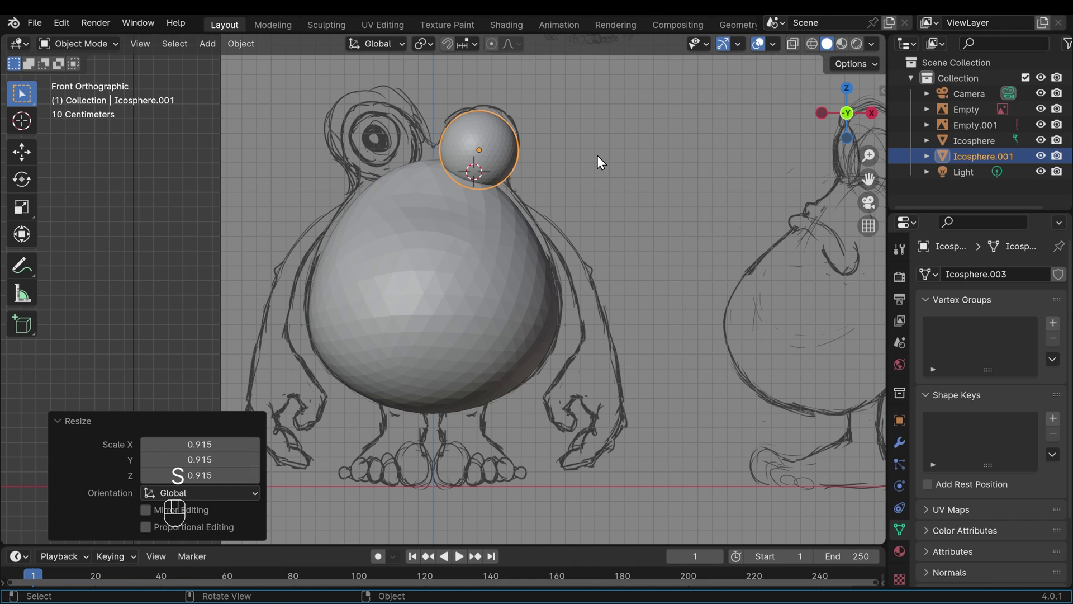
key("g")
left_click(598, 146)
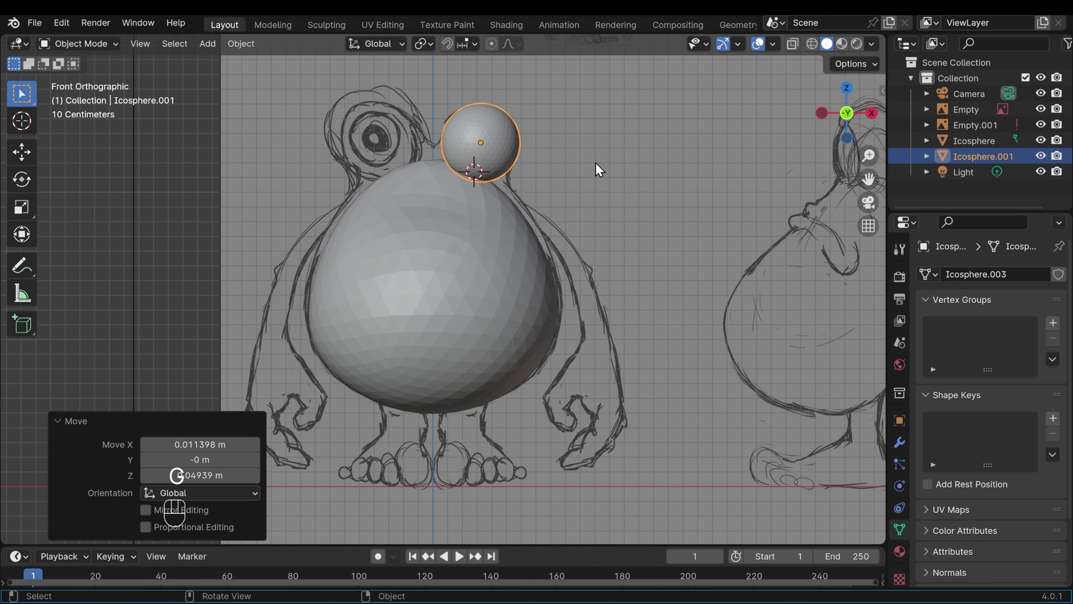
- Add a Mirror modifier to the eye and apply it to create the second eyeball
left_click(900, 443)
left_click(967, 279)
type("mirr")
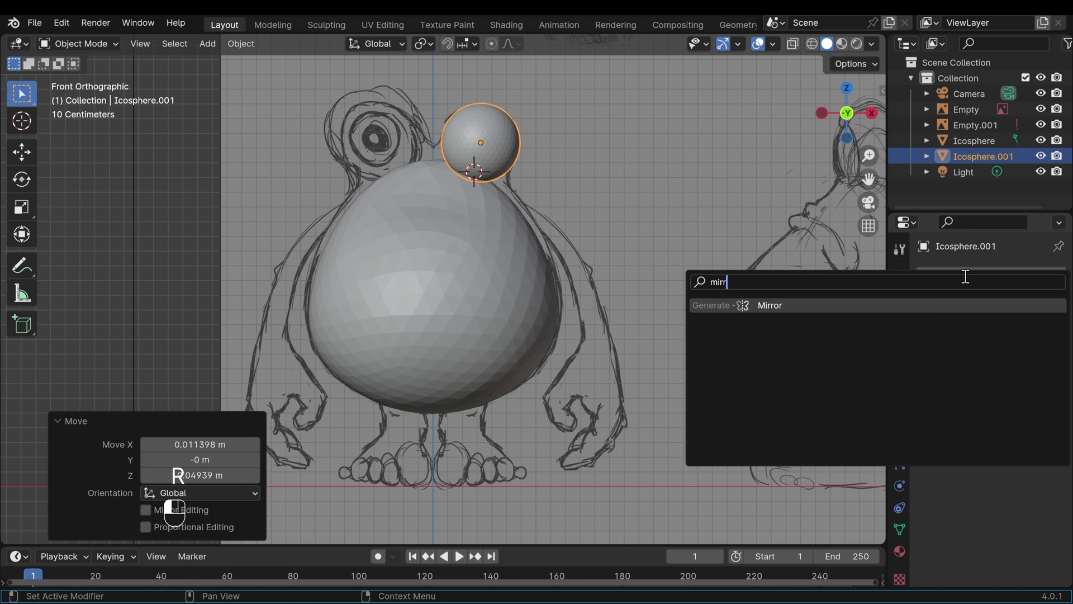
left_click(769, 305)
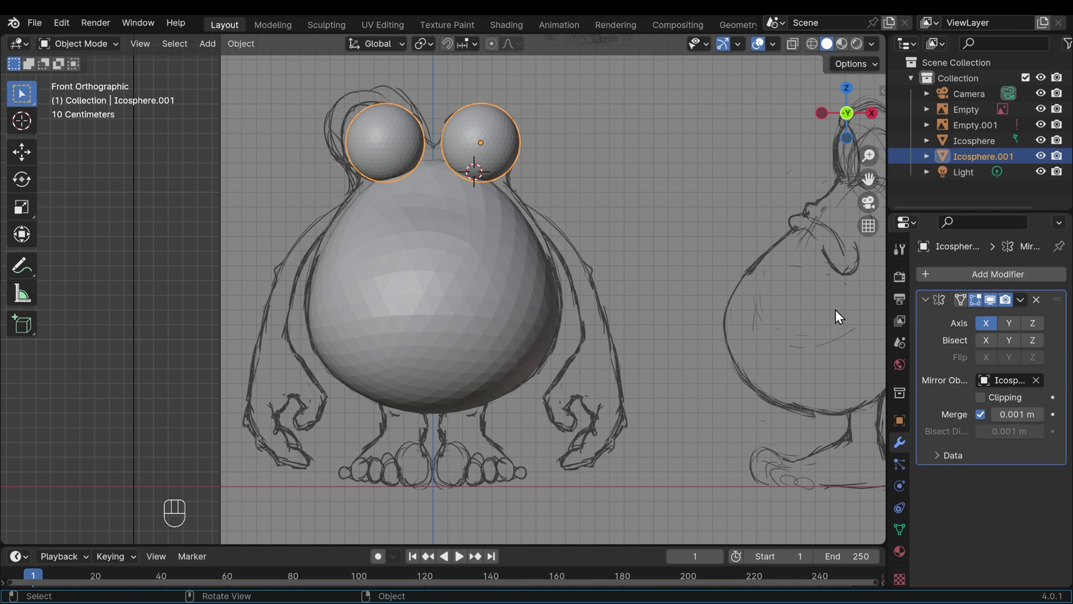
left_click(1021, 301)
left_click(965, 325)
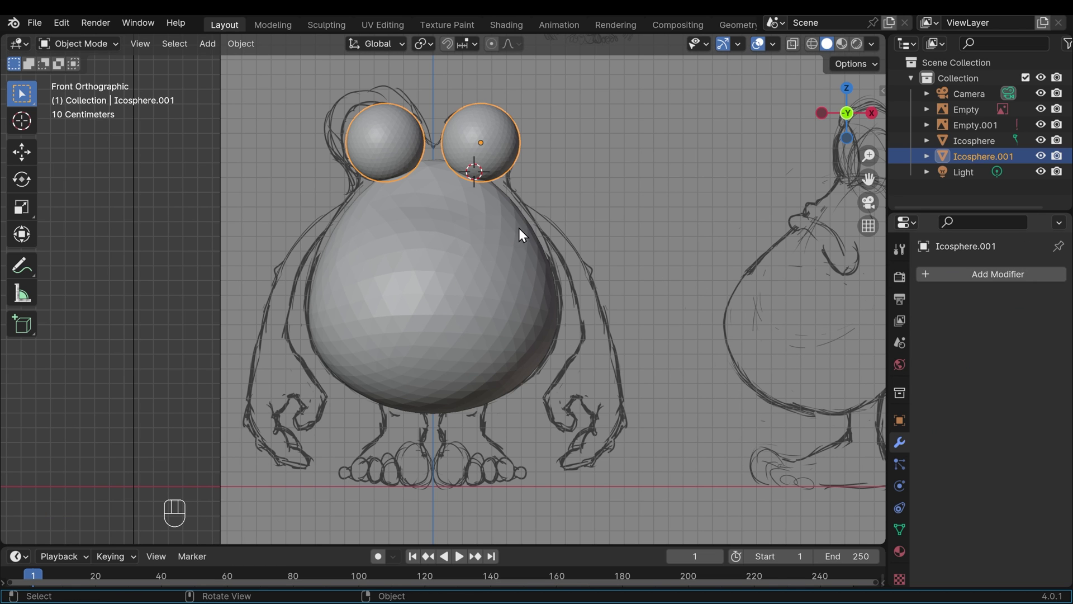
- Shift both eyes 0.030394 m along Y in the side view so they sit on the body
middle_click_drag(512, 248, 375, 246)
key("KP_3")
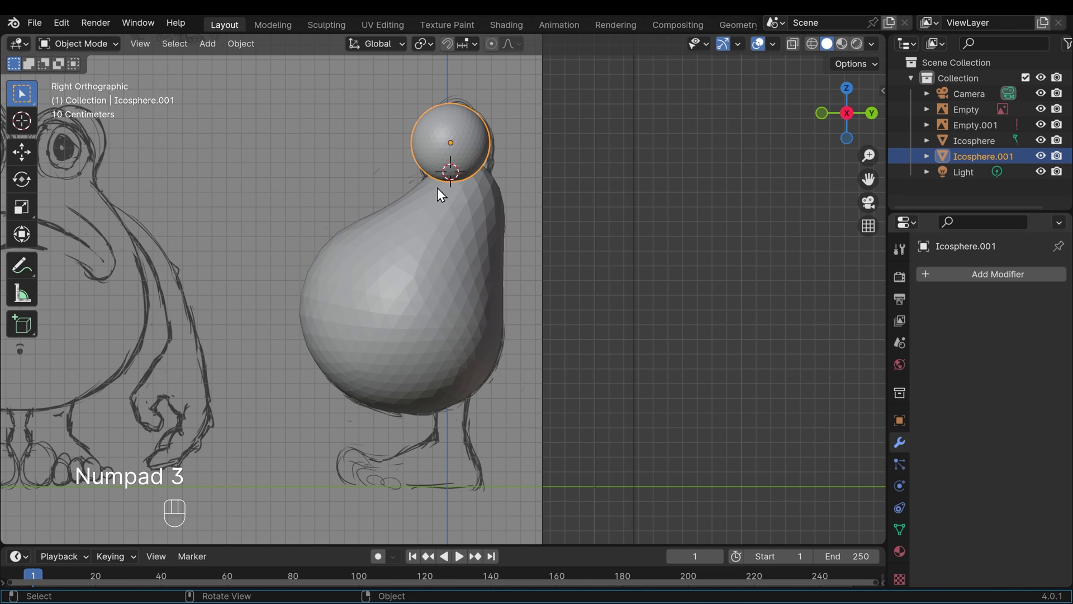
key("g")
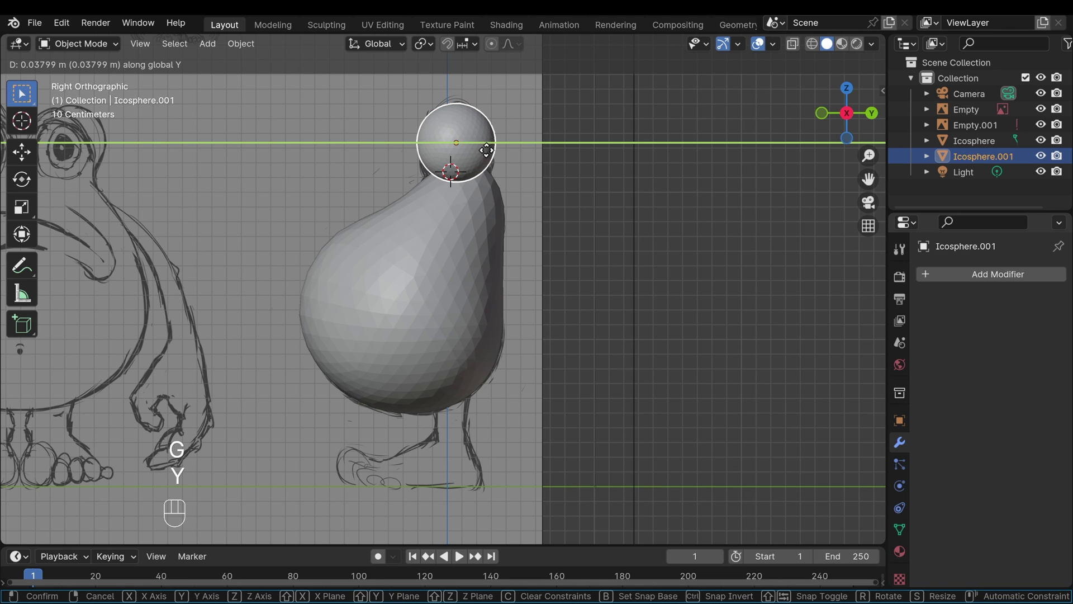
left_click(485, 150)
middle_click_drag(478, 172, 575, 276)
key("KP_1")
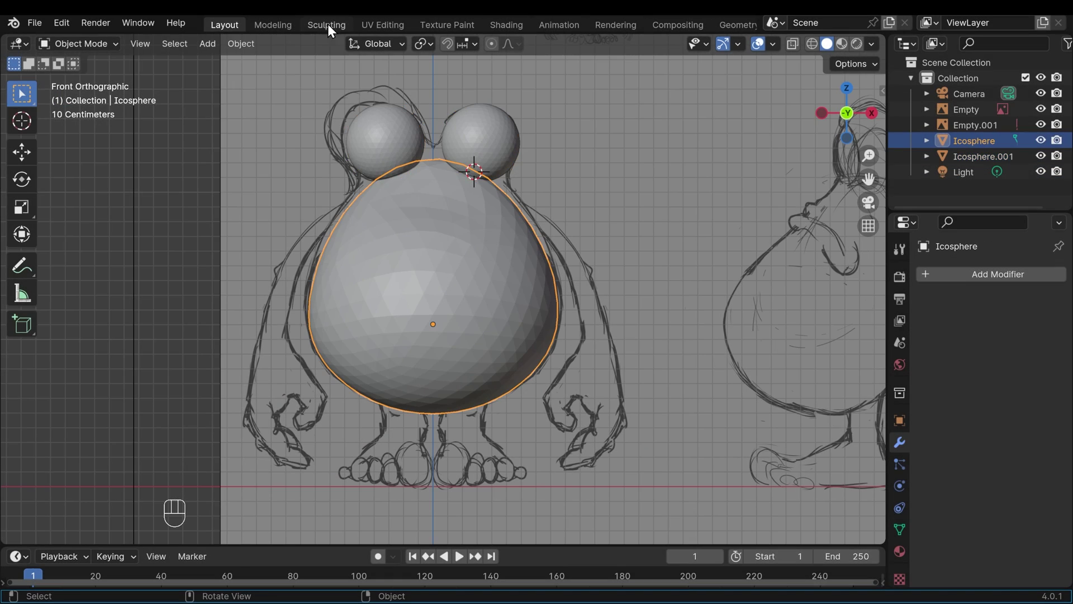
- In the Sculpting workspace, set the body's remesh voxel size to 0.0370 m
left_click(327, 24)
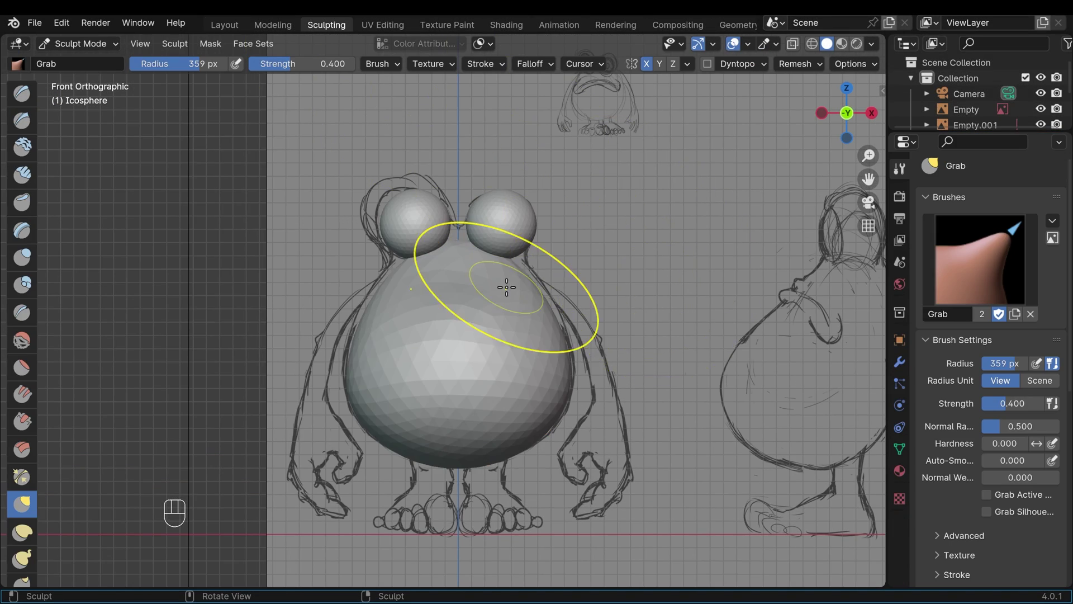
key("r")
left_click(539, 268)
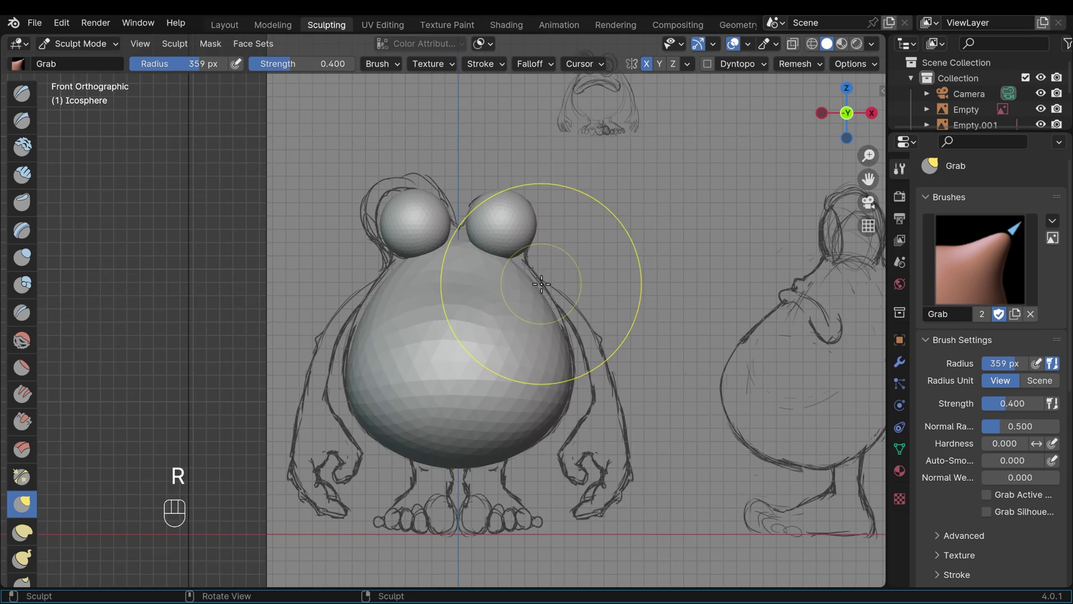
middle_click_drag(539, 264, 469, 397)
key("KP_1")
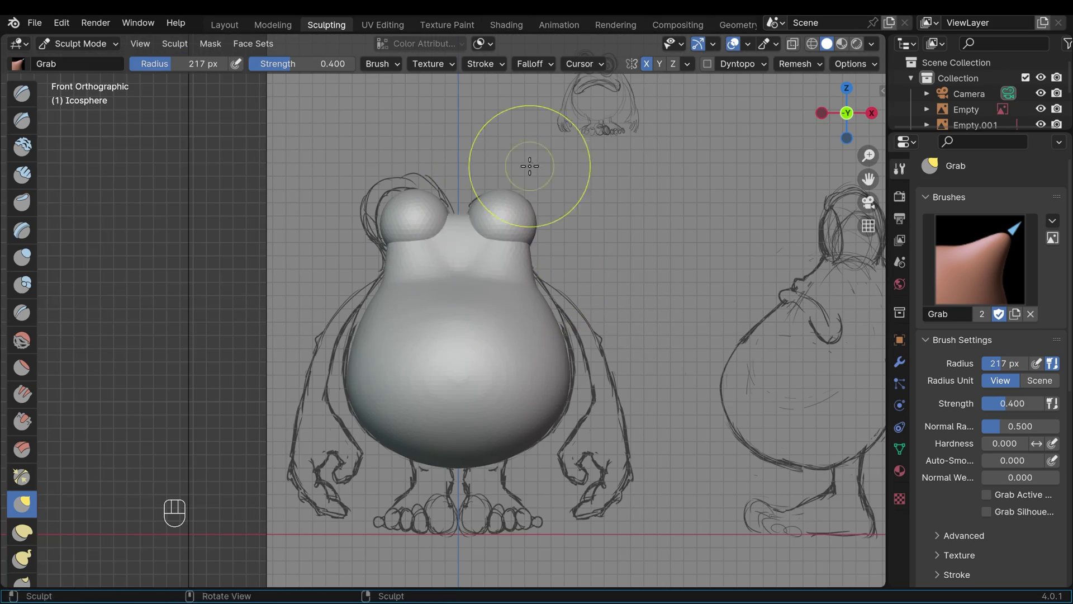
key("KP_3")
mouse_move(366, 297)
middle_mouse_down()
mouse_move(630, 275)
mouse_move(507, 399)
middle_mouse_up()
- Shrink the sculpting brush and turn on mesh statistics in the viewport overlays
key("f")
left_click(503, 215)
mouse_move(503, 215)
middle_mouse_down()
mouse_move(452, 263)
mouse_move(451, 316)
mouse_move(584, 368)
middle_mouse_up()
left_click(746, 45)
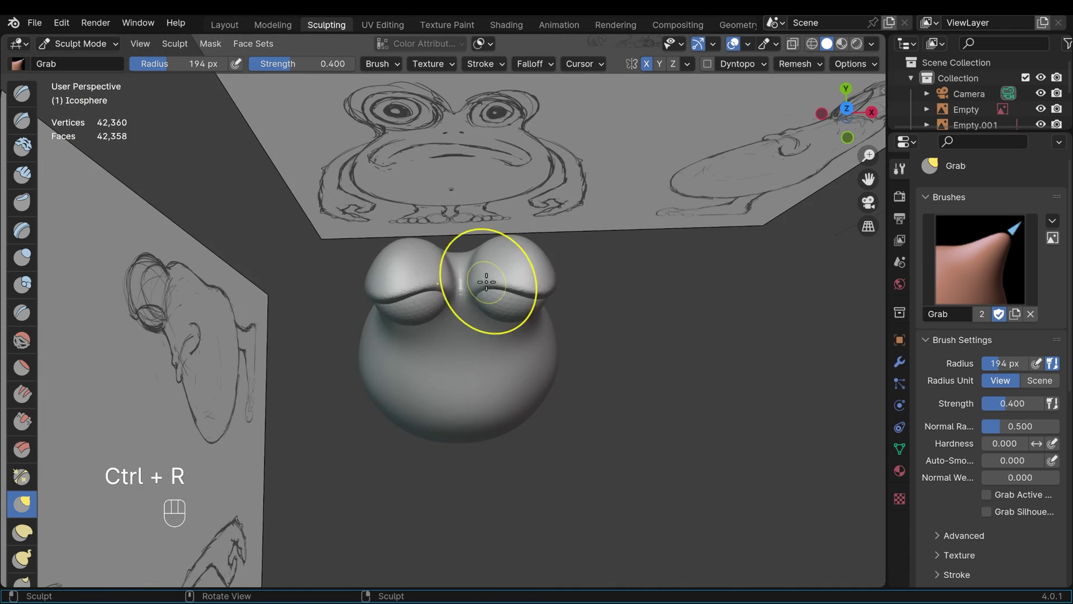
key("KP_1")
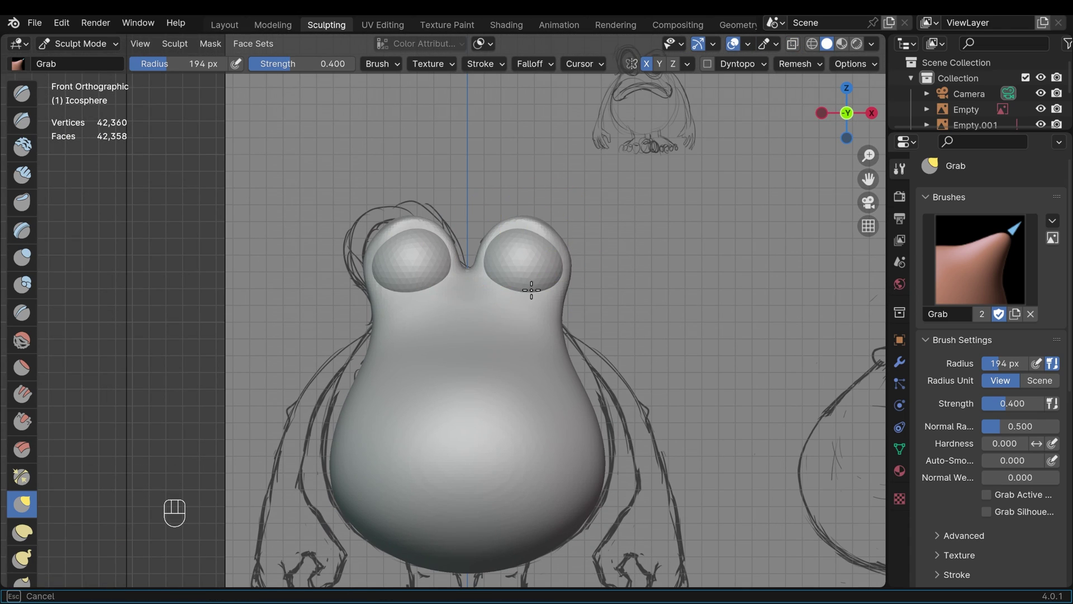
middle_click_drag(567, 286, 622, 219)
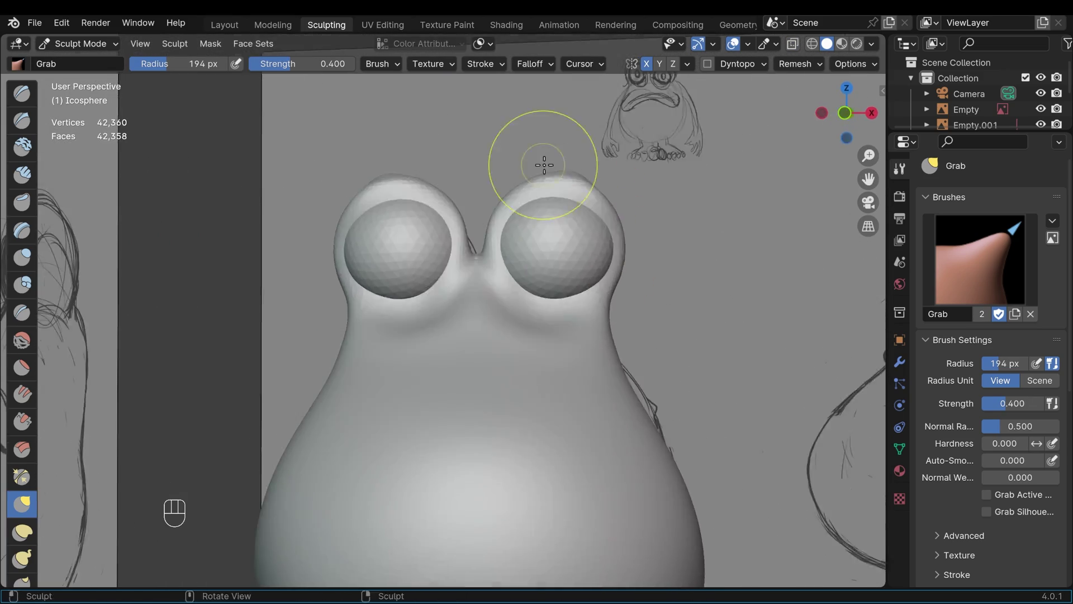
- Remesh the body and work the head with the Draw, Crease and Grab brushes
key("ctrl+r")
mouse_move(546, 163)
middle_mouse_down()
mouse_move(391, 251)
mouse_move(541, 336)
mouse_move(590, 348)
mouse_move(619, 307)
mouse_move(585, 384)
mouse_move(652, 335)
mouse_move(364, 378)
mouse_move(635, 388)
mouse_move(519, 344)
middle_mouse_up()
key("x")
key("f")
left_click(541, 336)
left_click(570, 344)
key("g")
key("shift+c")
key("g")
scroll(585, 283, "up", 3)
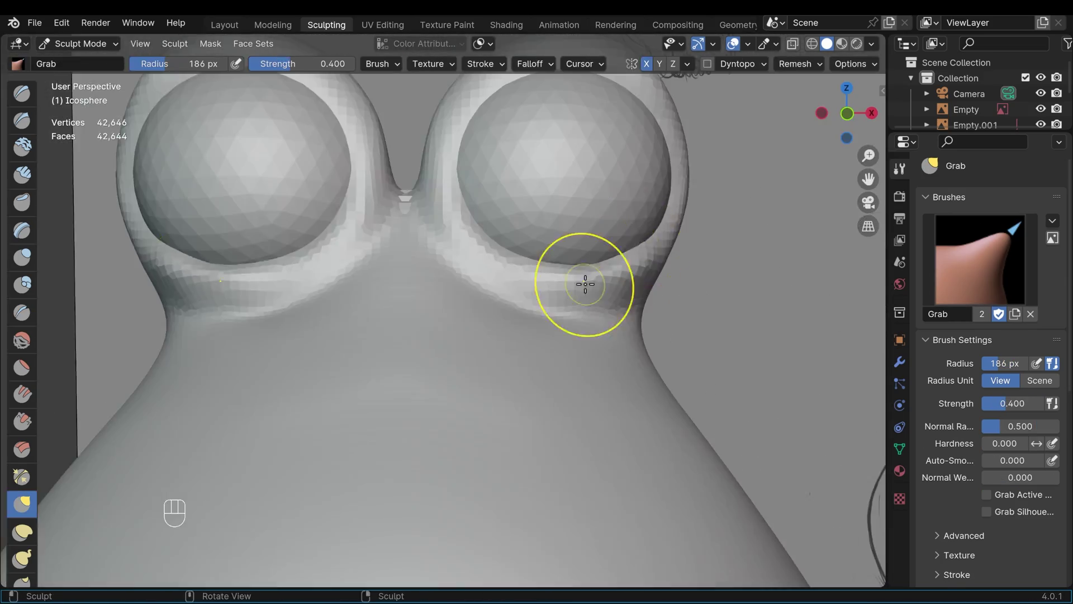
middle_click_drag(585, 283, 486, 396, "shift")
scroll(487, 395, "down", 5)
- Remesh again and resize the Grab brush to swell the top into sockets around the eyes
key("KP_1")
middle_click_drag(508, 359, 467, 431)
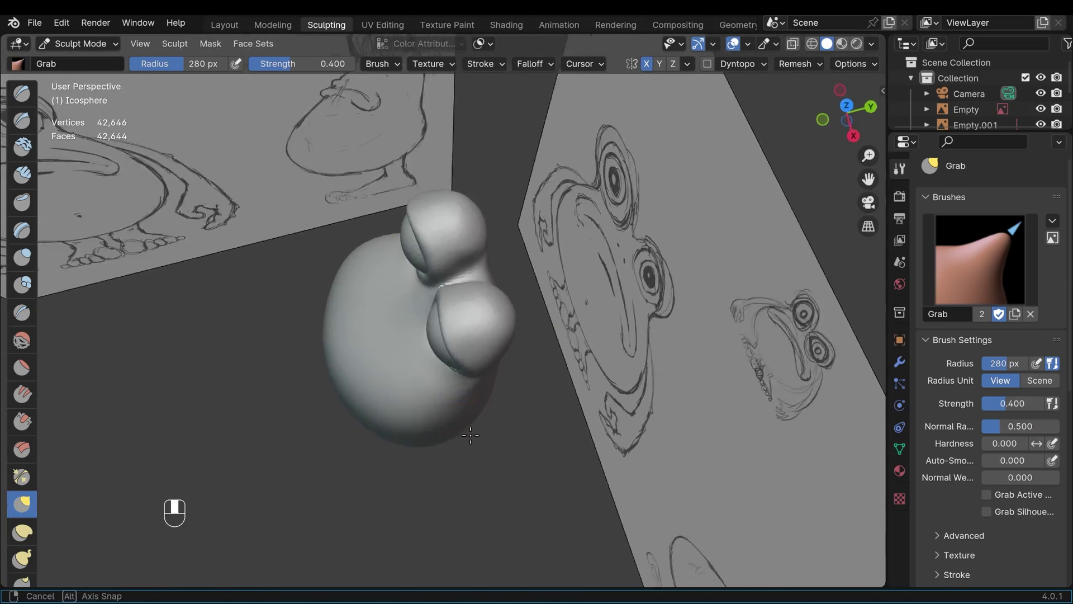
key("KP_3")
key("f")
left_click(395, 447)
key("ctrl+r")
mouse_move(396, 447)
middle_mouse_down()
mouse_move(623, 379)
mouse_move(330, 347)
mouse_move(587, 323)
mouse_move(575, 475)
mouse_move(566, 391)
mouse_move(488, 301)
mouse_move(514, 359)
mouse_move(643, 447)
middle_mouse_up()
scroll(591, 355, "up", 3)
key("KP_1")
scroll(587, 324, "down", 5)
key("f")
left_click(695, 476)
scroll(496, 364, "up", 4)
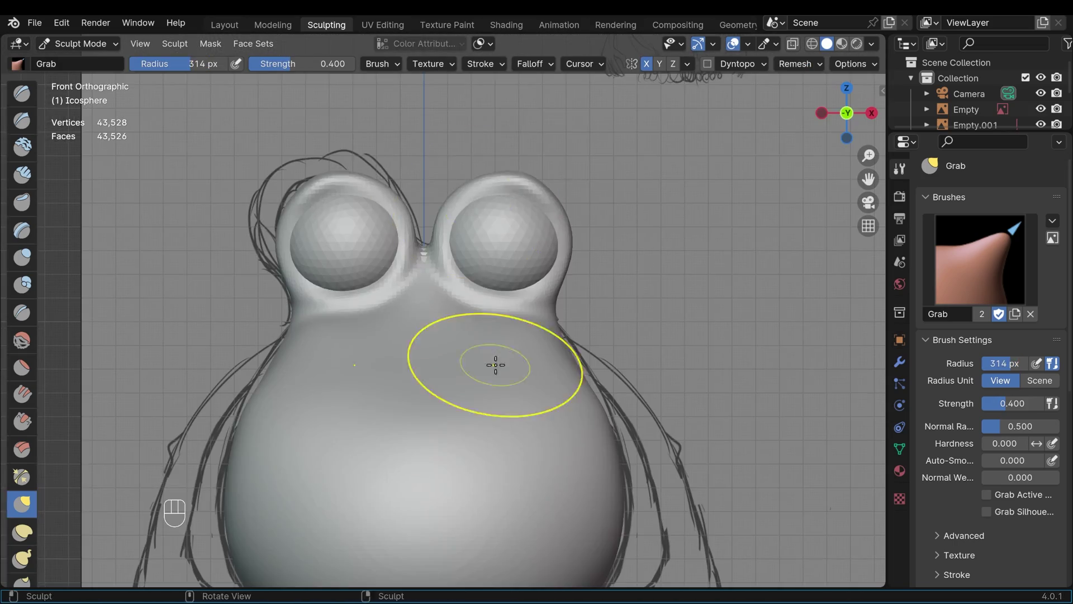
- Back in Object Mode, scale the eyeballs and turn on see-through display
key("ctrl+Tab")
left_click(536, 235)
key("s")
left_click(551, 232)
key("KP_1")
key("alt+z")
- Reposition the eye geometry in Edit Mode and adjust the eye's Mirror modifier
key("Tab")
key("g")
left_click(515, 343)
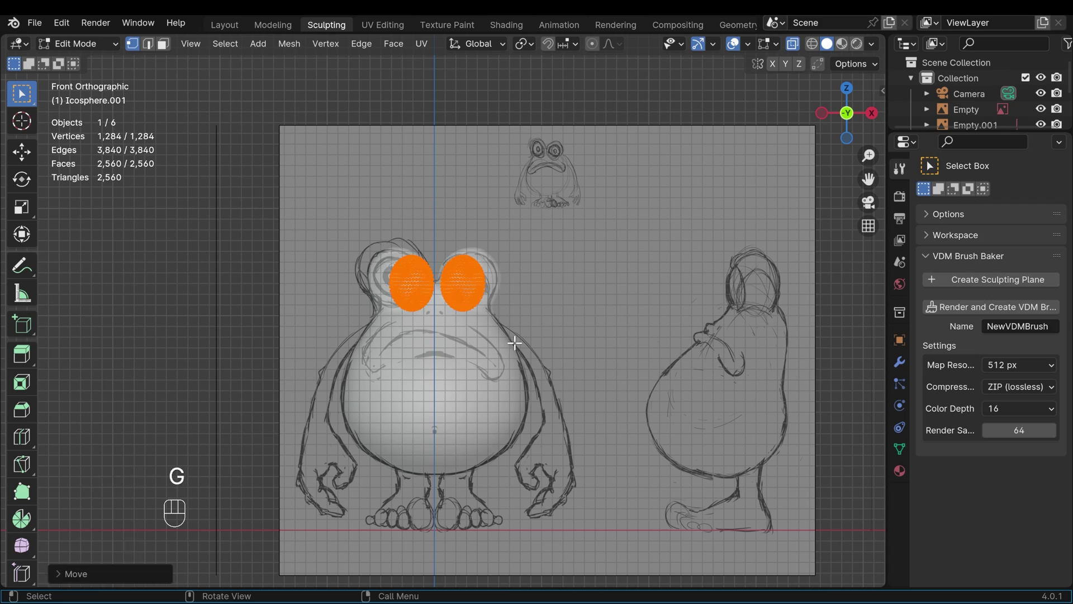
key("Tab")
left_click(900, 361)
left_click(997, 194)
left_click(772, 330)
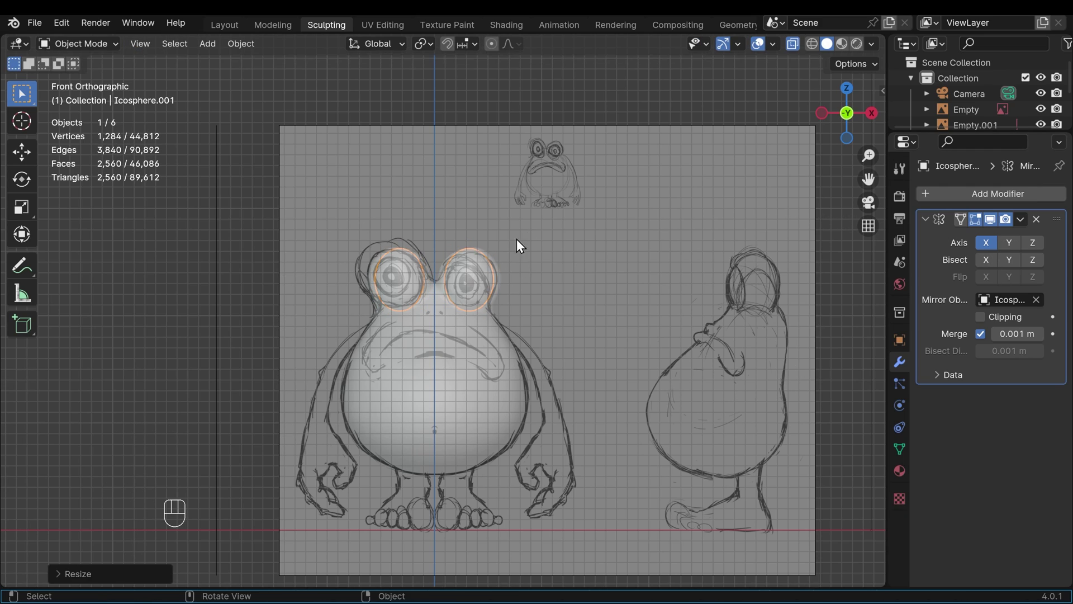
key("alt+z")
middle_click_drag(535, 311, 504, 344)
- Return to Sculpt Mode and enlarge the brush for pulling the lids down over the eyes
key("ctrl+Tab")
scroll(504, 344, "up", 4)
key("f")
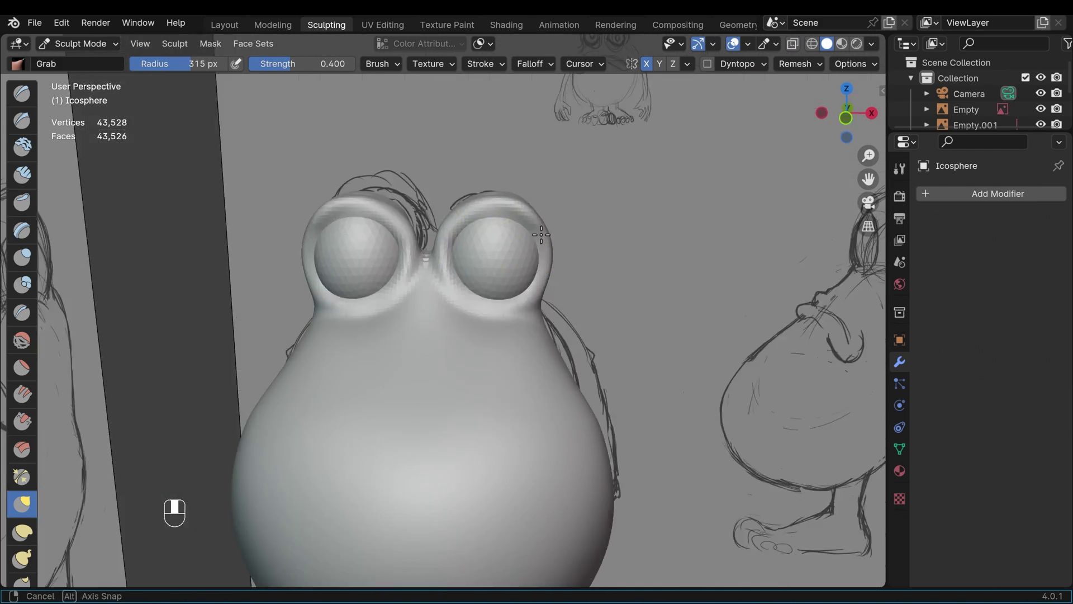
key("f")
mouse_move(541, 234)
middle_mouse_down()
mouse_move(455, 283)
mouse_move(630, 352)
mouse_move(479, 335)
mouse_move(324, 460)
mouse_move(553, 403)
mouse_move(611, 479)
mouse_move(408, 378)
mouse_move(550, 442)
mouse_move(431, 283)
mouse_move(511, 342)
middle_mouse_up()
left_click(455, 283)
scroll(611, 479, "down", 4)
scroll(551, 443, "up", 4)
scroll(550, 443, "down", 3)
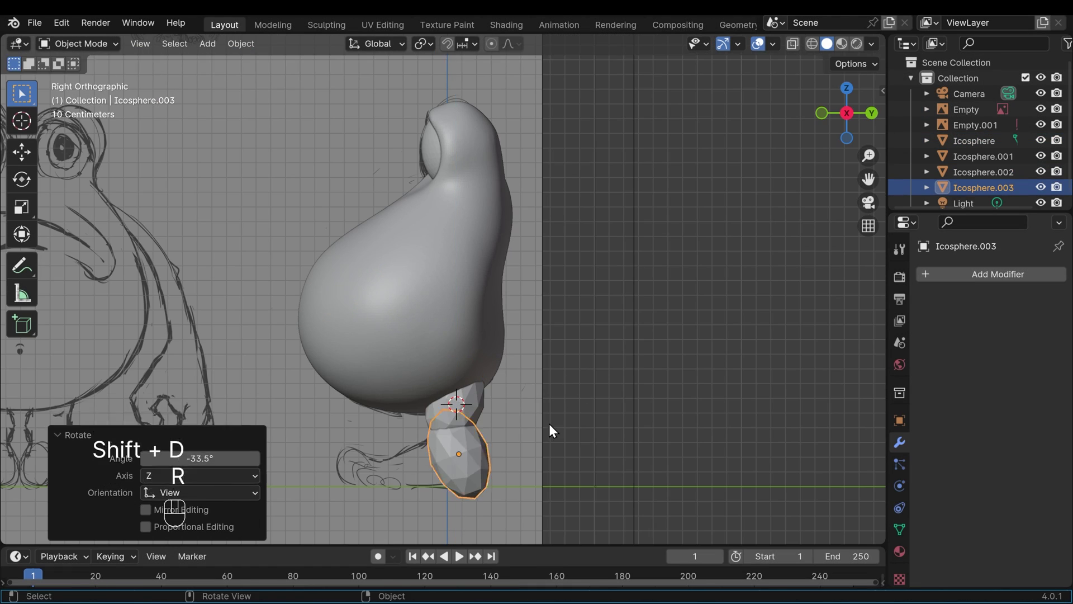
- Tilt the foot piece, then duplicate it and scale and move the copy into place
key("shift+d")
key("r")
middle_click_drag(548, 430, 525, 453)
- Widen the foot along the X axis from the front view
key("s")
key("KP_3")
key("shift+d")
key("g")
left_click(507, 482)
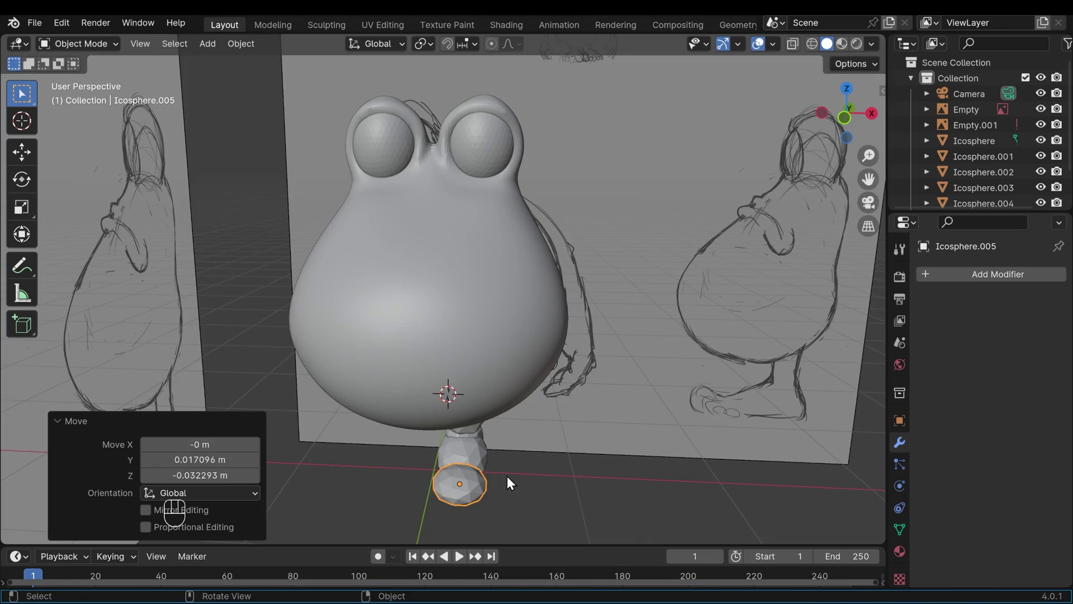
key("KP_1")
- Add an ico sphere toe, shrink and stretch it, and place it at the foot's front
key("s")
key("x")
left_click(495, 481)
key("KP_3")
key("shift+a")
left_click(335, 496)
key("s")
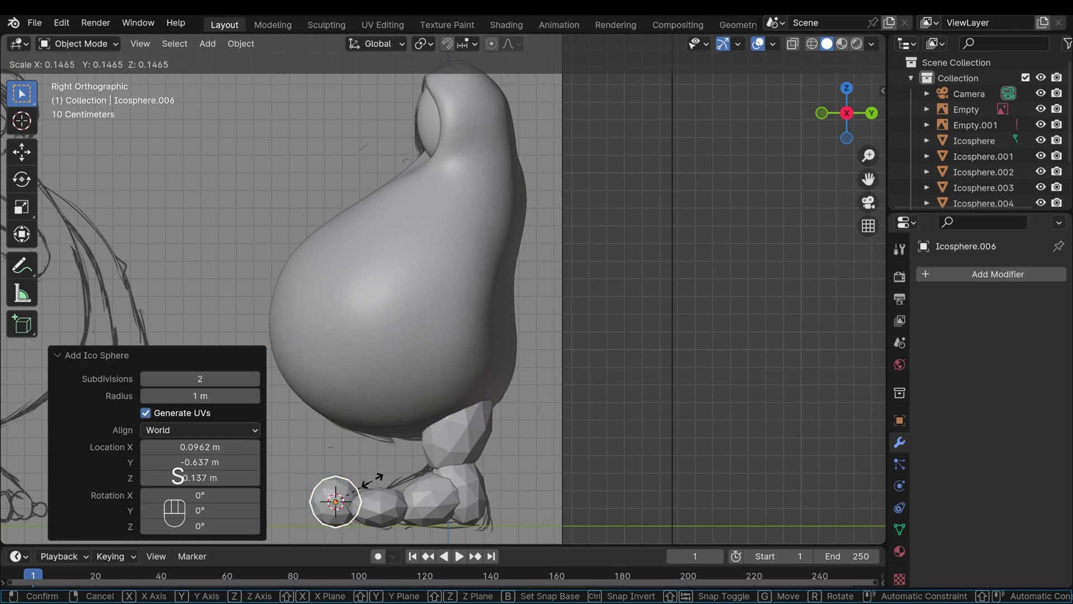
key("shift+z")
middle_click_drag(503, 391, 535, 358)
key("KP_1")
- Narrow the toe along the X axis
key("s")
key("z")
key("g")
left_click(546, 450)
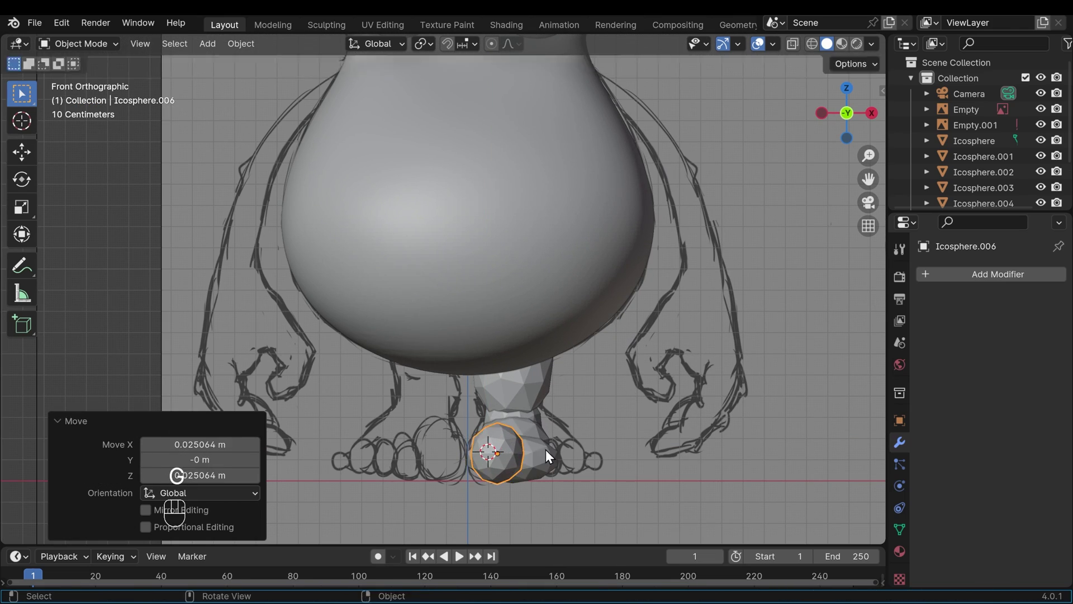
left_click(548, 453)
key("s")
key("x")
left_click(531, 458)
key("g")
left_click(514, 462)
- Duplicate the toe beside the first and turn it around the vertical axis
key("shift+d")
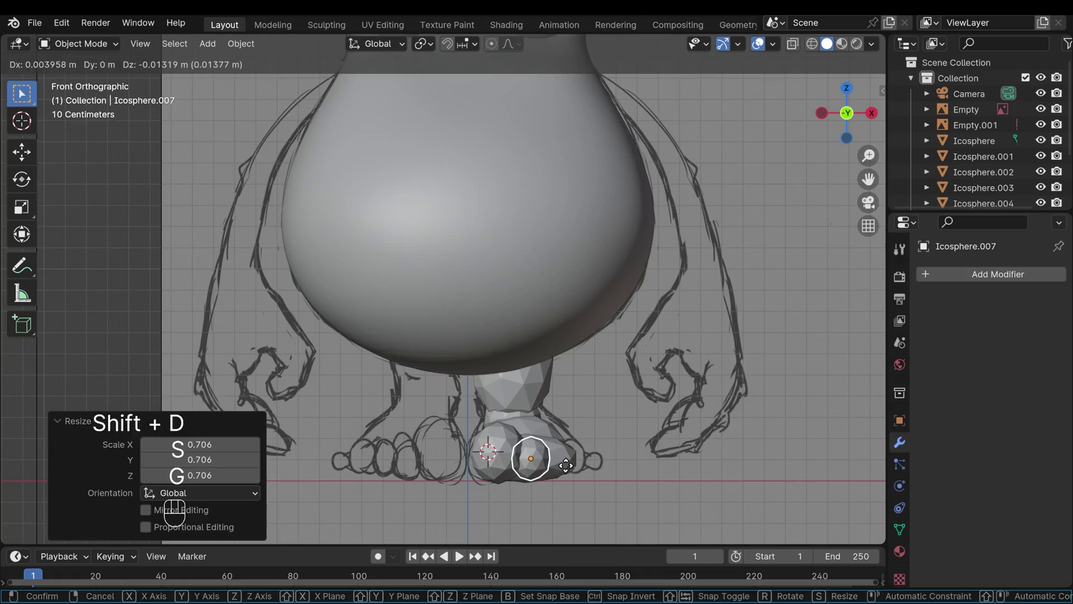
left_click(511, 463)
middle_click_drag(511, 463, 545, 421)
key("g")
key("shift+z")
left_click(391, 463)
- Rotate the toes around Z and slide them along X across the foot's front
key("r")
key("z")
left_click(535, 465)
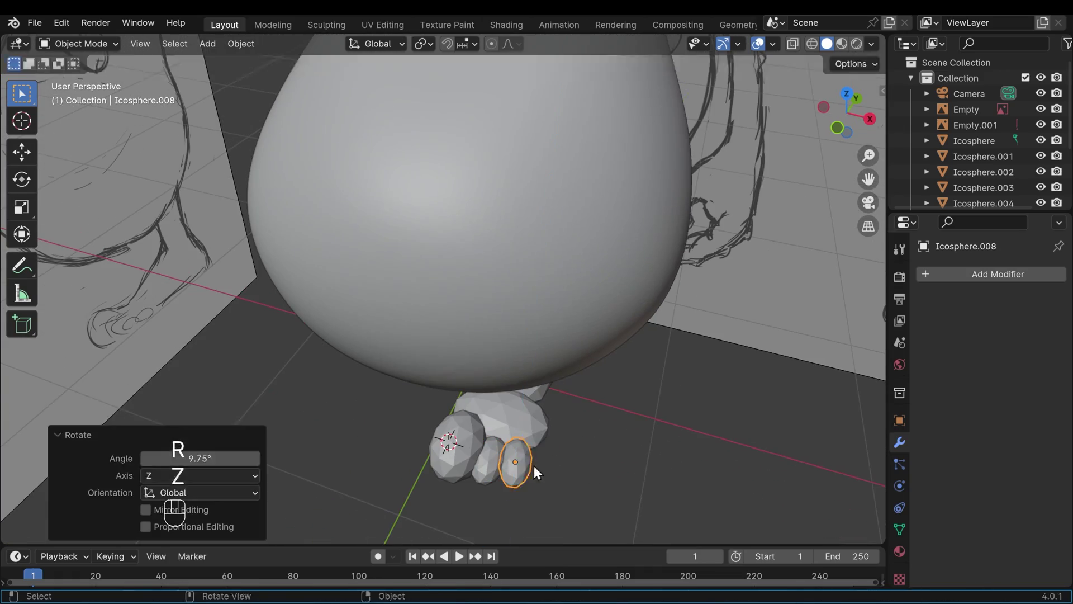
middle_click_drag(602, 449, 464, 390)
key("r")
key("z")
left_click(464, 391)
key("g")
key("x")
left_click(582, 420)
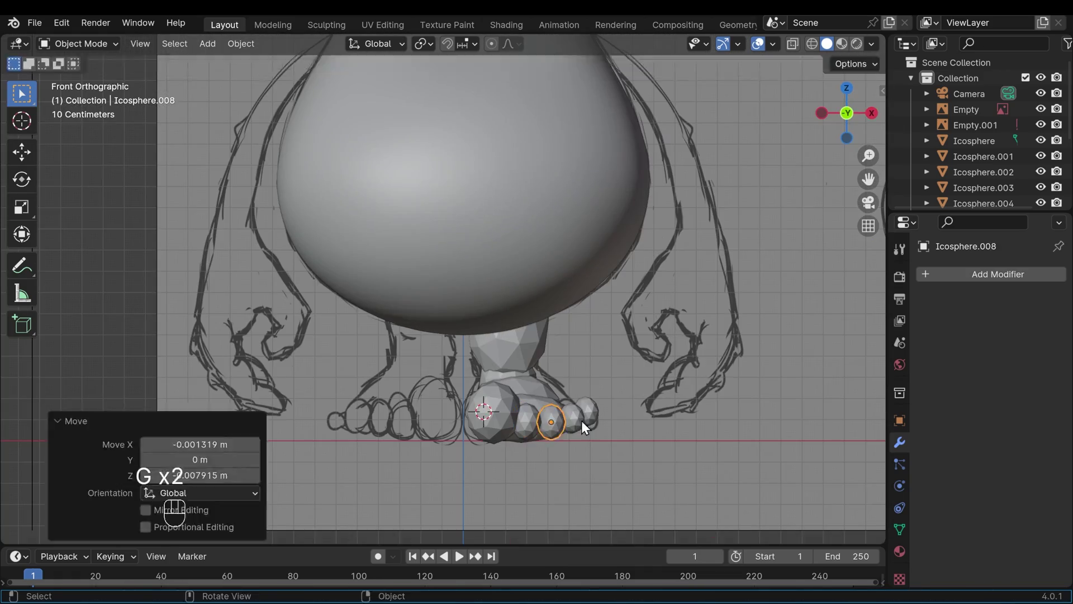
middle_click_drag(582, 420, 333, 402)
- Move the outer foot piece along X to line up with the toes
left_click(451, 395)
key("KP_1")
key("g")
key("x")
left_click(459, 395)
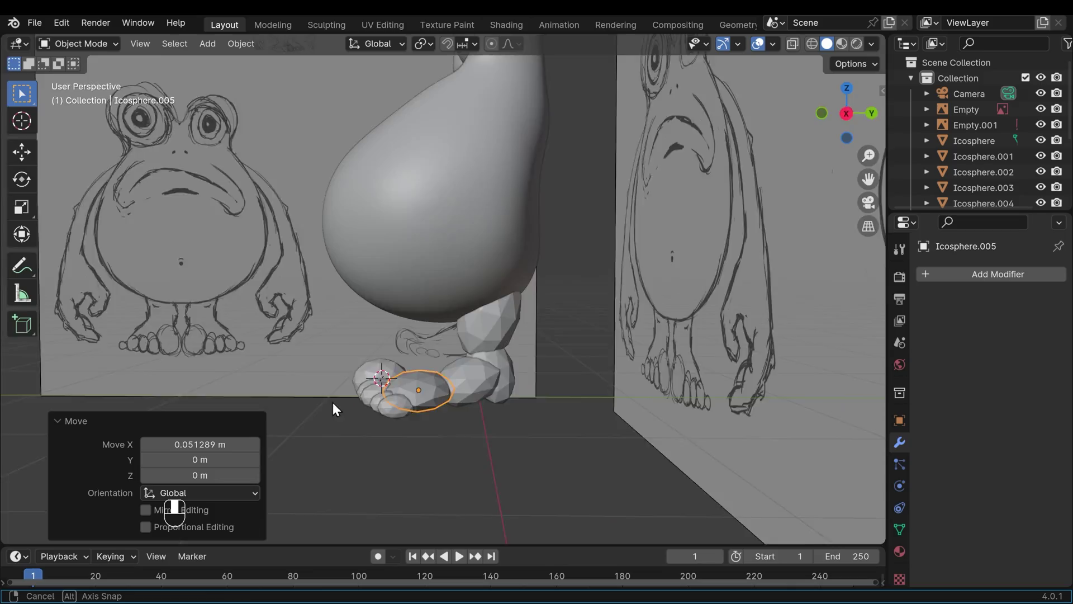
key("KP_1")
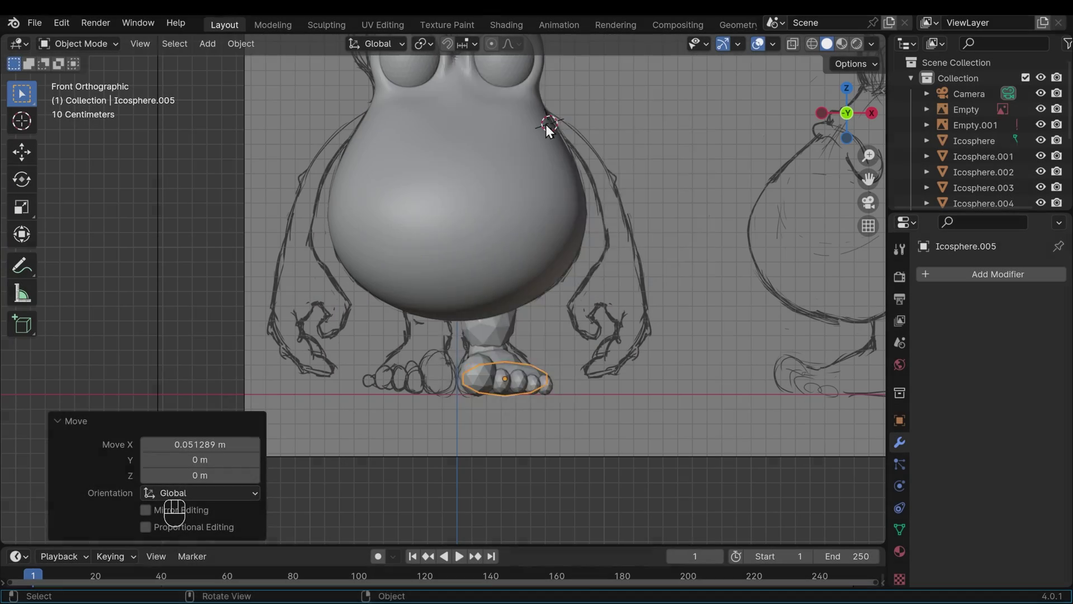
- Add a cube, shrink it into an arm segment, and extend its bottom face downward
key("shift+a")
left_click(548, 120)
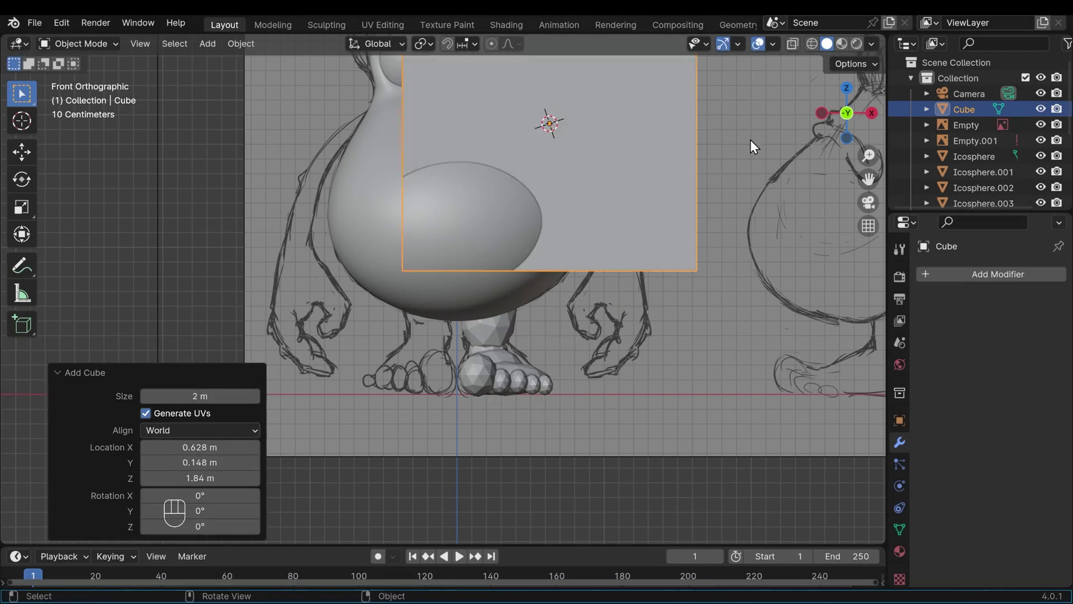
key("Tab")
key("alt+z")
key("alt+z")
key("s")
left_click(588, 154)
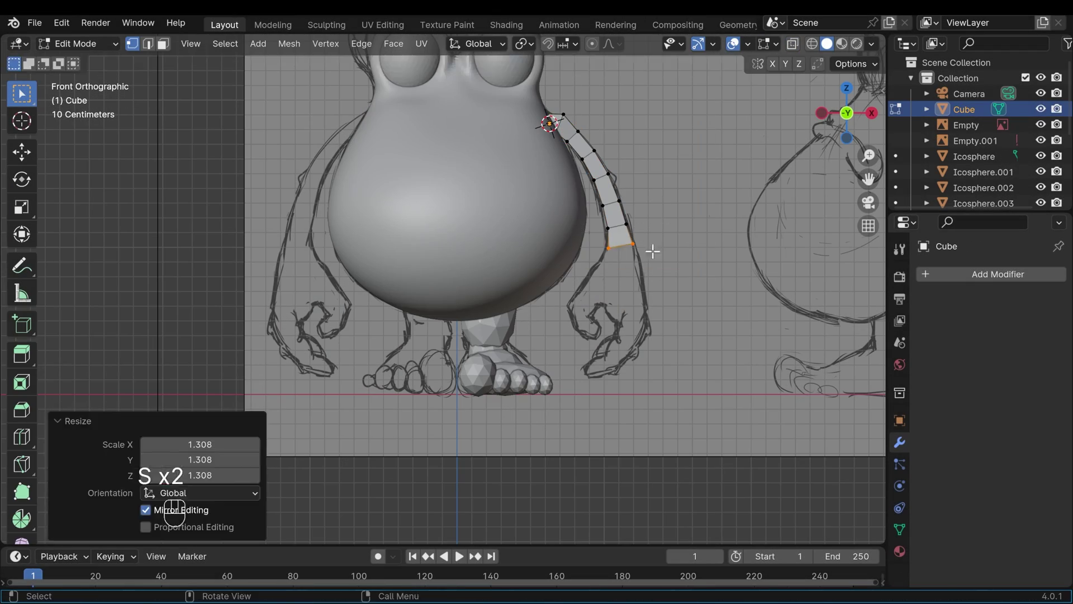
left_click(694, 259)
key("alt+z")
left_click_drag(607, 289, 643, 297)
key("Tab")
middle_click_drag(590, 260, 615, 313)
key("alt+z")
- Give the arm Ctrl+1 subdivision smoothing and thin it evenly with Alt+S
key("ctrl+1")
key("KP_1")
key("Tab")
key("a")
middle_click_drag(642, 182, 515, 209)
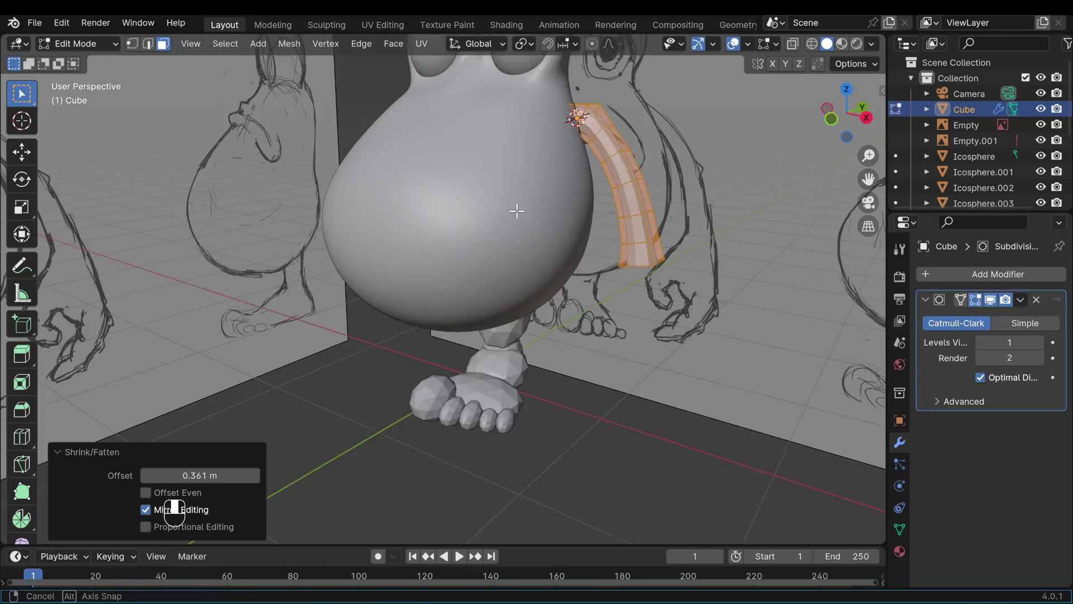
key("alt+s")
left_click(632, 295)
key("KP_1")
- Duplicate a sphere, rotate it, and place and enlarge it at the hand
key("Tab")
key("shift+d")
key("r")
left_click(708, 304)
key("KP_3")
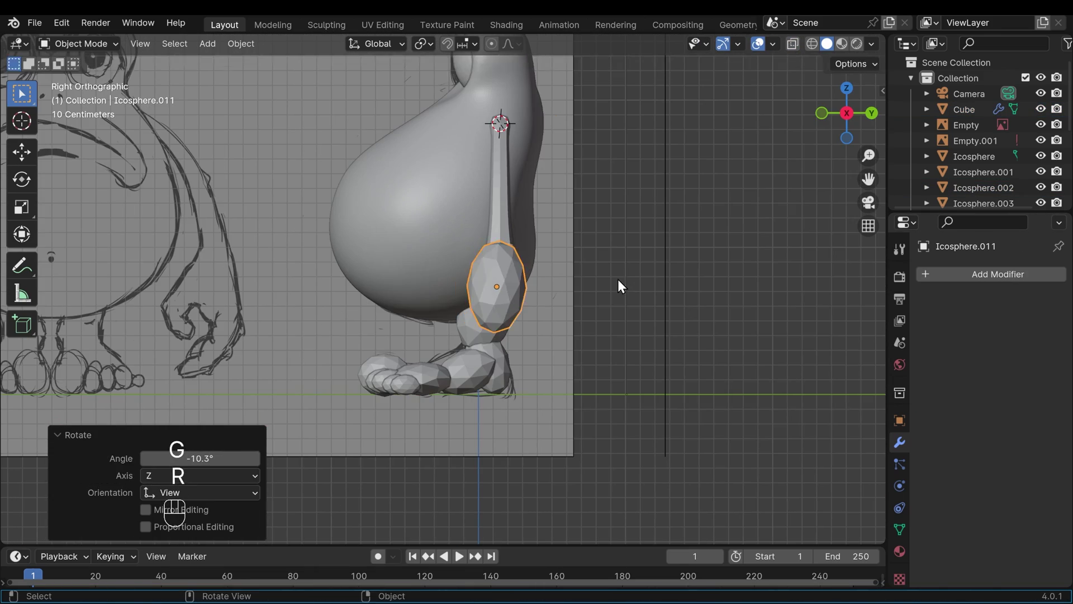
key("KP_1")
key("shift+d")
middle_click_drag(615, 313, 464, 451)
key("KP_1")
left_click(607, 288)
key("s")
left_click(611, 293)
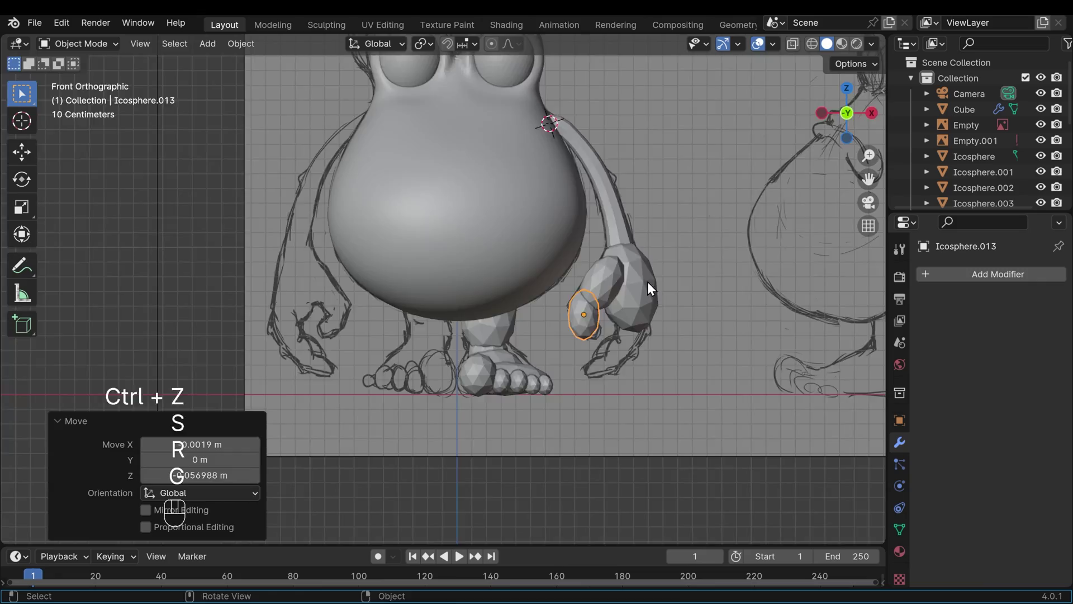
- Scale and rotate a finger segment, then duplicate it into a new position
middle_click_drag(647, 282, 548, 377)
key("s")
left_click(548, 377)
key("r")
left_click(606, 308)
key("shift+d")
key("r")
key("r")
left_click(669, 395)
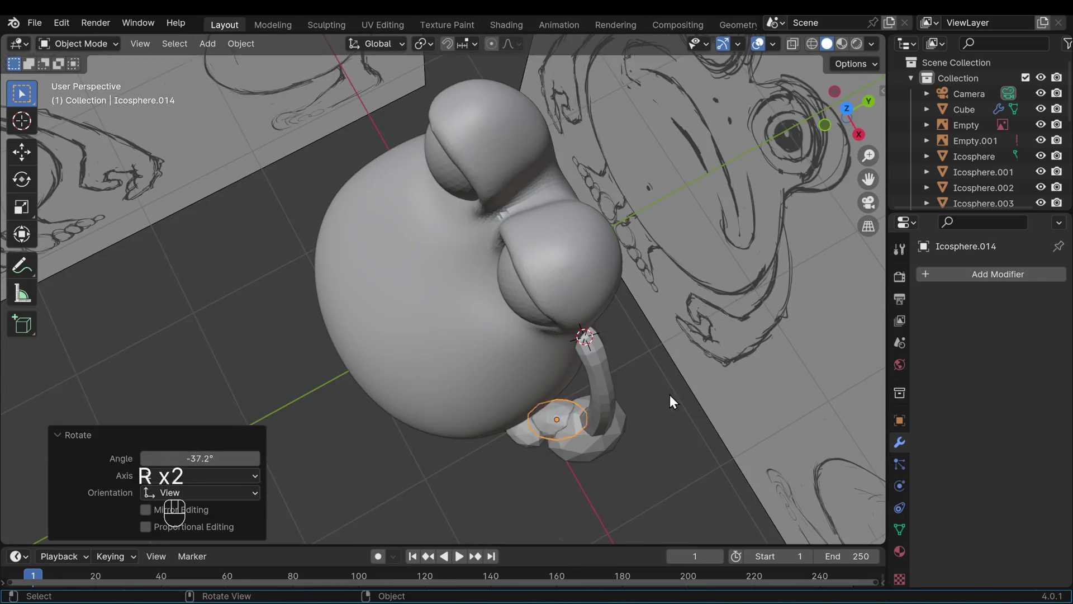
- Scale the new finger segment and rotate it around its own axis
middle_click_drag(670, 394, 593, 327)
key("s")
key("r")
key("g")
key("s")
- Select the arm stalk and scale and move its end toward the hand
scroll(619, 326, "down", 4)
left_click(538, 280)
scroll(538, 279, "up", 5)
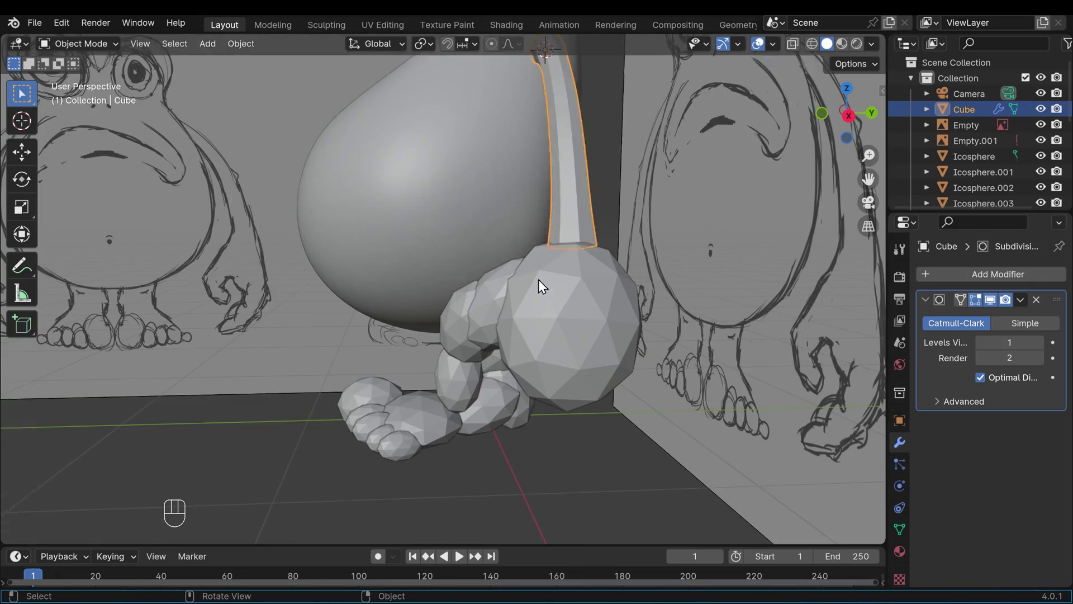
middle_click_drag(593, 57, 729, 237)
key("s")
left_click(728, 237)
key("g")
left_click(602, 175)
- Select the stalk's two end face rings in see-through Edit Mode and rotate them
key("Tab")
key("Tab")
middle_click_drag(601, 175, 525, 249)
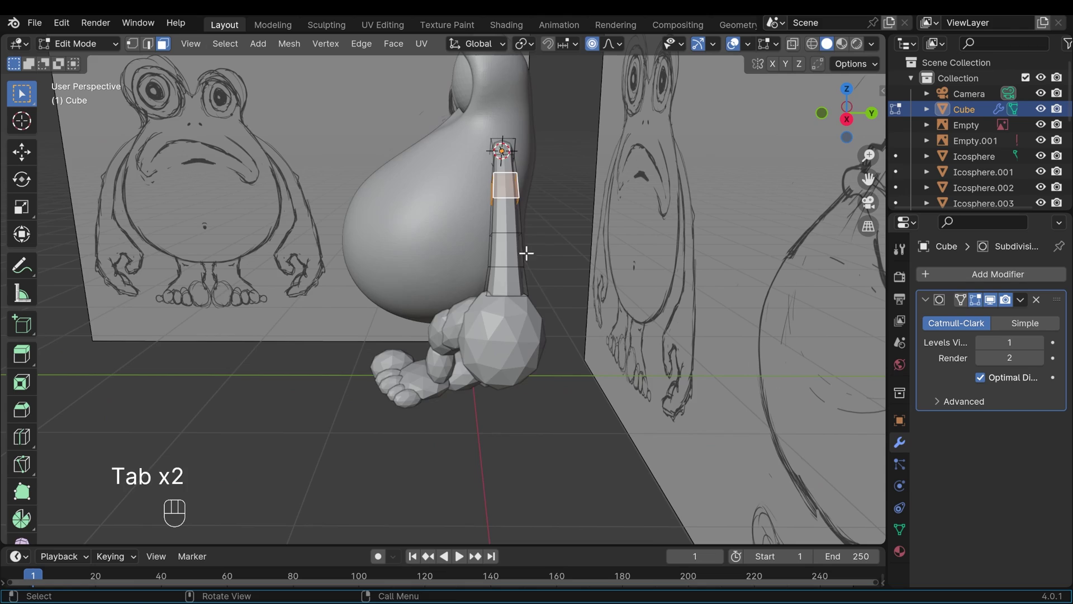
key("alt+z")
key("shift+z")
key("r")
left_click(560, 262)
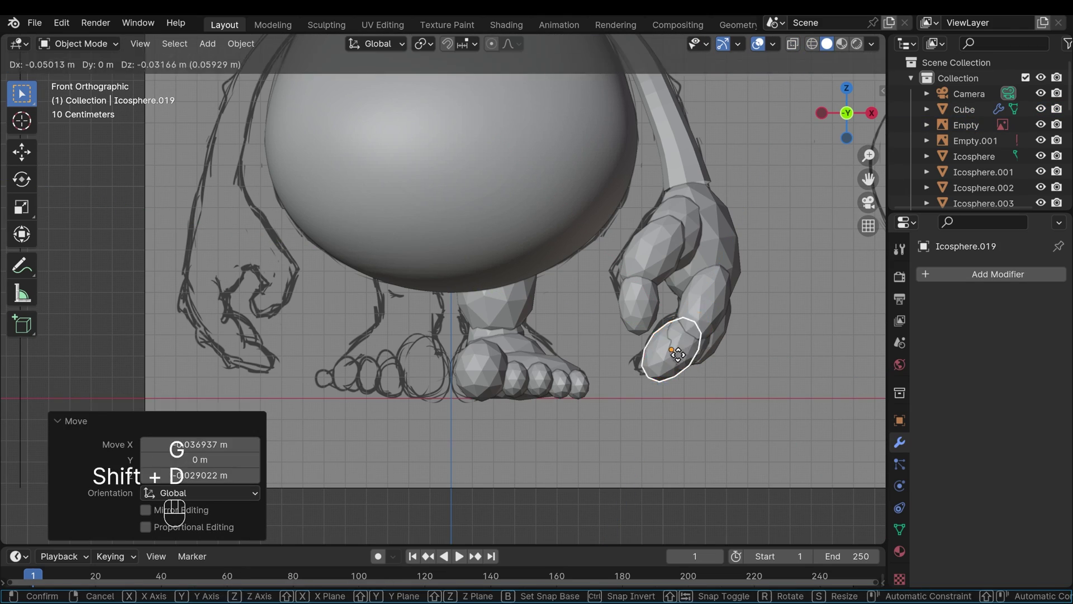
- Move and rotate the toe segment into position, checking it from front and side
key("s")
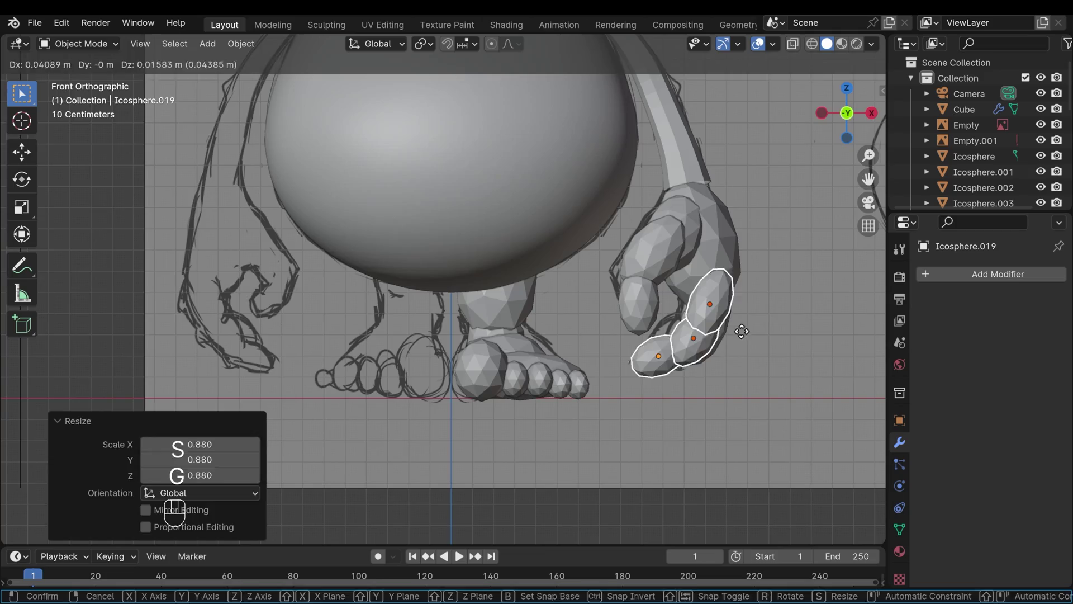
key("Escape")
middle_click_drag(740, 333, 574, 369)
key("g")
key("g")
left_click(709, 357)
key("KP_1")
key("g")
key("g")
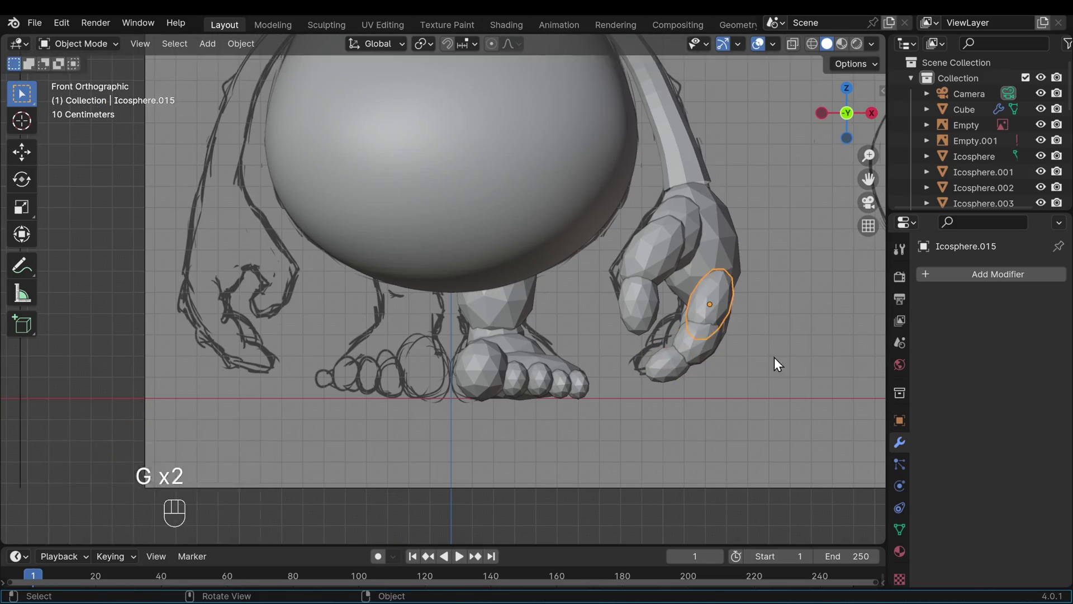
key("g")
left_click(778, 376)
middle_click_drag(778, 375, 611, 451)
key("r")
left_click(511, 373)
- Make an Alt+D linked copy of a finger segment, rotating and moving it into place
key("shift+d")
key("r")
left_click(579, 347)
key("alt+d")
key("r")
key("g")
- Select several finger segments, move them, and scale their width while keeping their length
left_click(585, 448, "shift")
key("g")
key("g")
left_click(666, 359)
key("s")
key("shift+z")
key("shift+z")
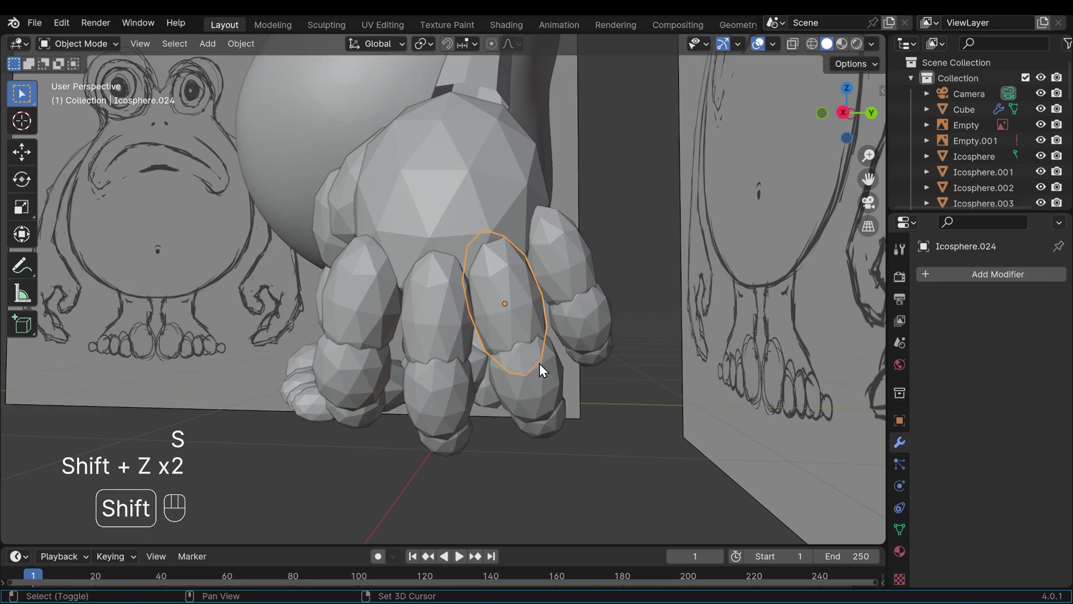
left_click(539, 363)
middle_click_drag(539, 363, 408, 355)
left_click(408, 355, "shift")
- Add a Mirror modifier to the hand and copy it to the other hand pieces
key("s")
key("shift+z")
key("shift+z")
left_click(573, 350)
middle_click_drag(573, 350, 573, 350)
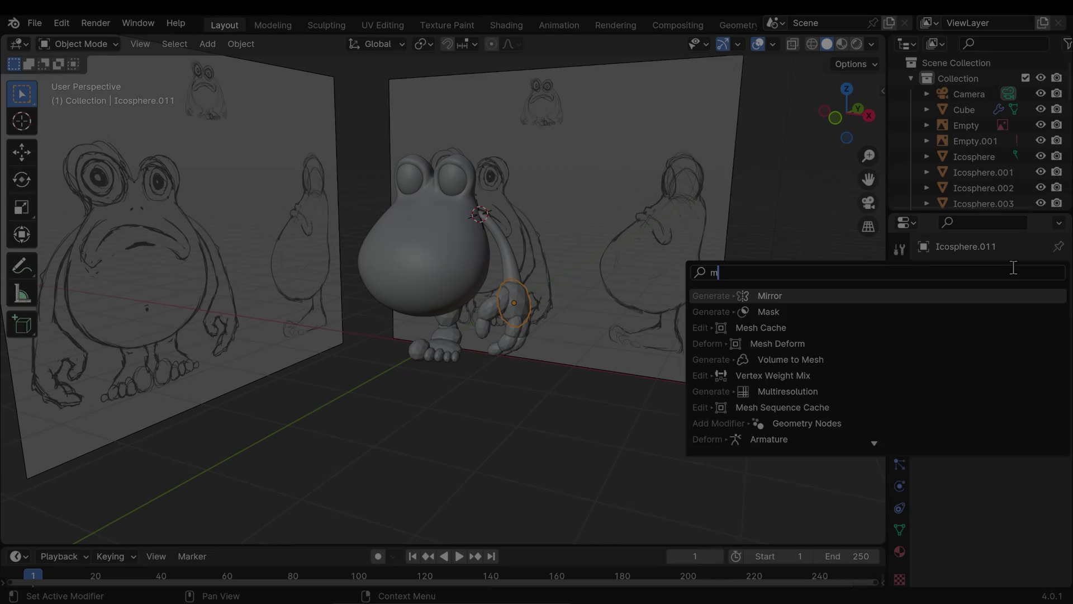
type("irr")
key("Return")
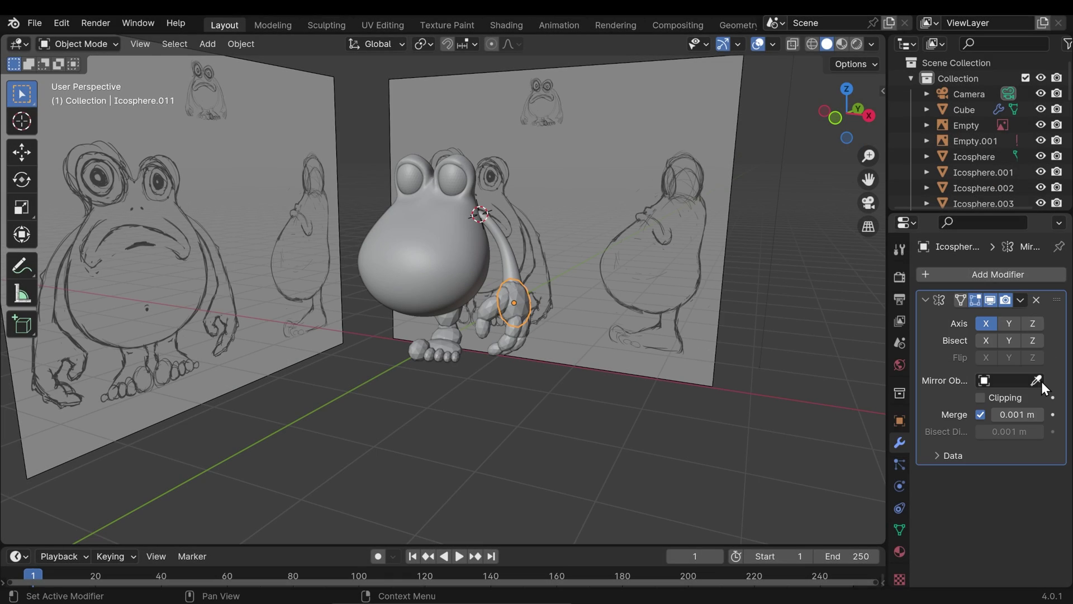
middle_click_drag(558, 327, 527, 303)
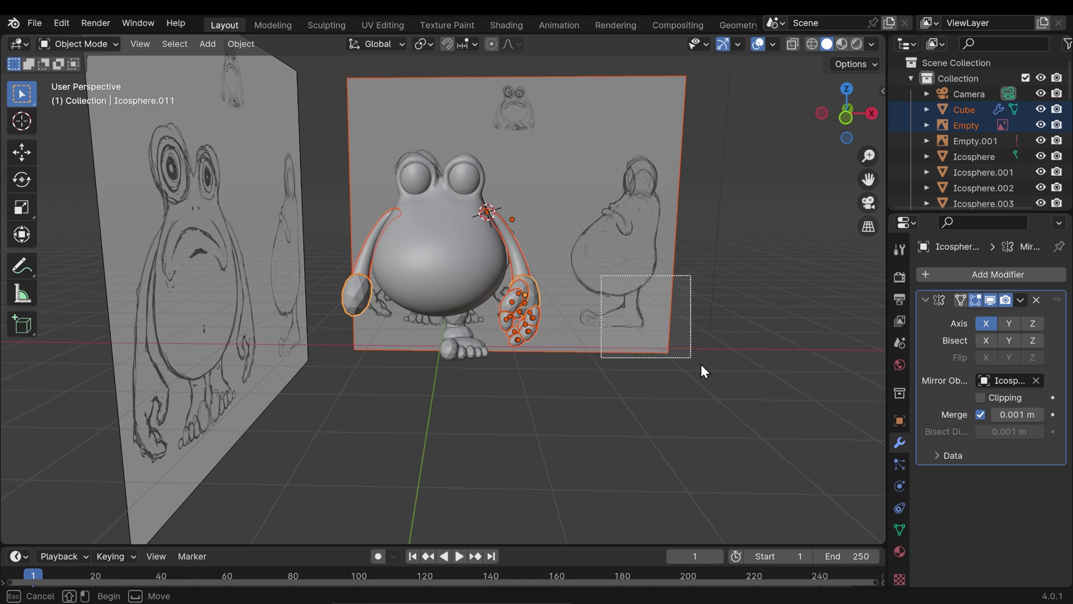
key("ctrl+l")
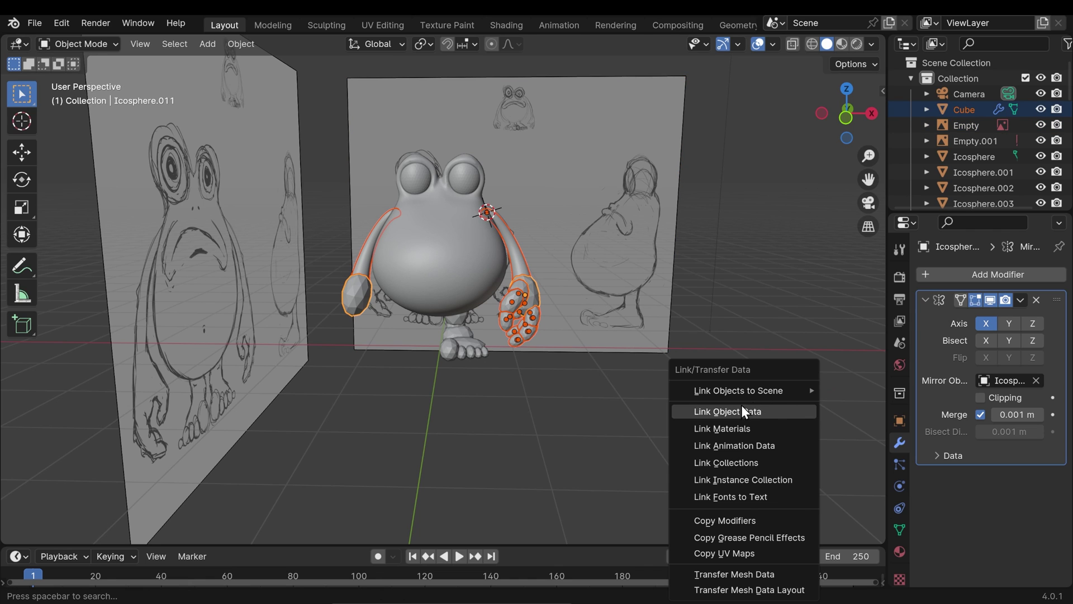
left_click(733, 519)
- Give the main foot piece a Mirror modifier and copy it to the other foot pieces
middle_click_drag(698, 475, 482, 357)
left_click(480, 351)
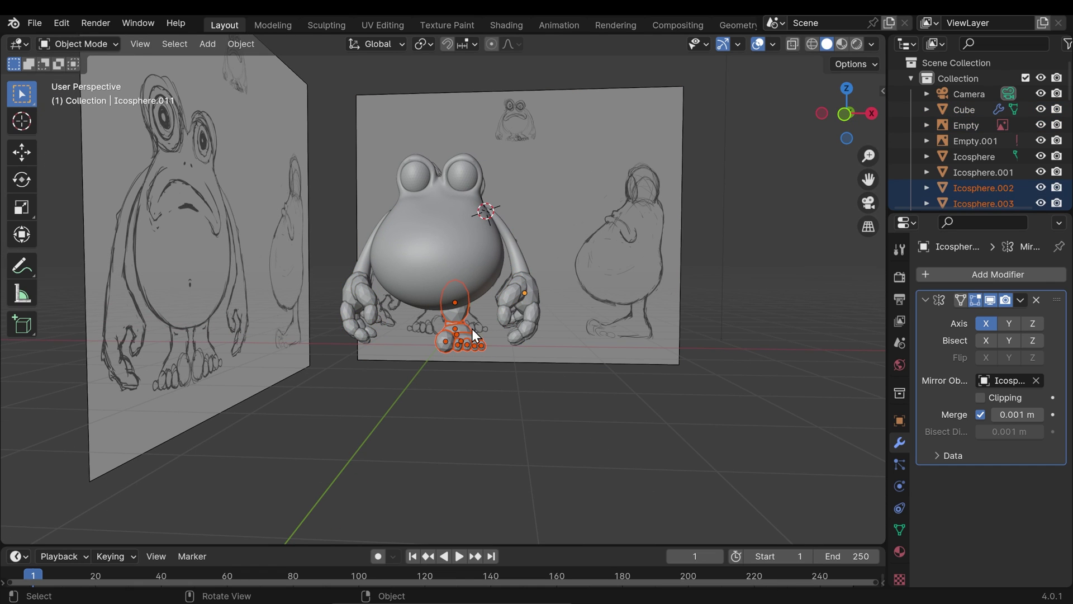
left_click(473, 332, "shift")
type("mirr")
left_click(805, 317)
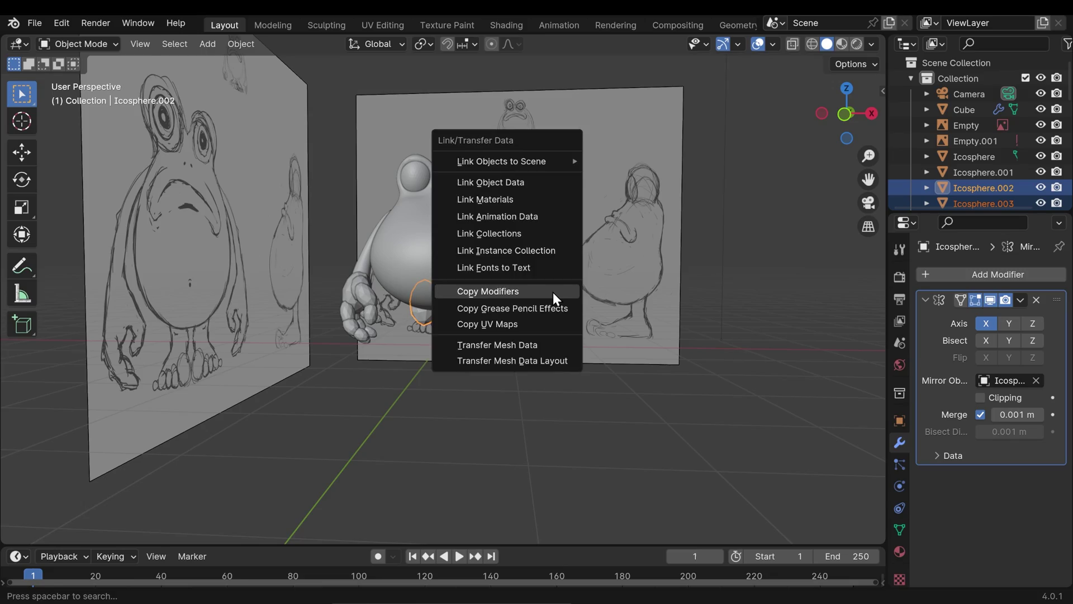
left_click(553, 292)
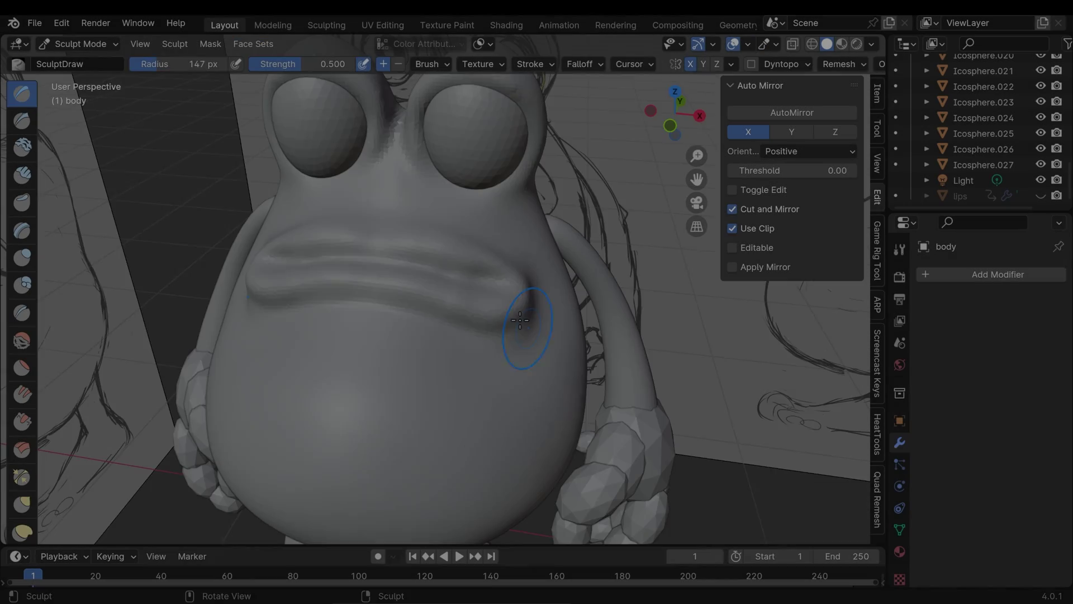
- Deepen the upper/lower lip crease with Crease and Draw brush strokes from front and close angles
mouse_move(520, 320)
middle_mouse_down()
mouse_move(551, 306)
mouse_move(472, 263)
mouse_move(371, 271)
mouse_move(451, 333)
mouse_move(517, 276)
middle_mouse_up()
mouse_move(409, 214)
middle_mouse_down()
mouse_move(408, 307)
mouse_move(472, 280)
mouse_move(440, 320)
mouse_move(443, 259)
mouse_move(553, 290)
mouse_move(615, 337)
mouse_move(428, 199)
middle_mouse_up()
key("x")
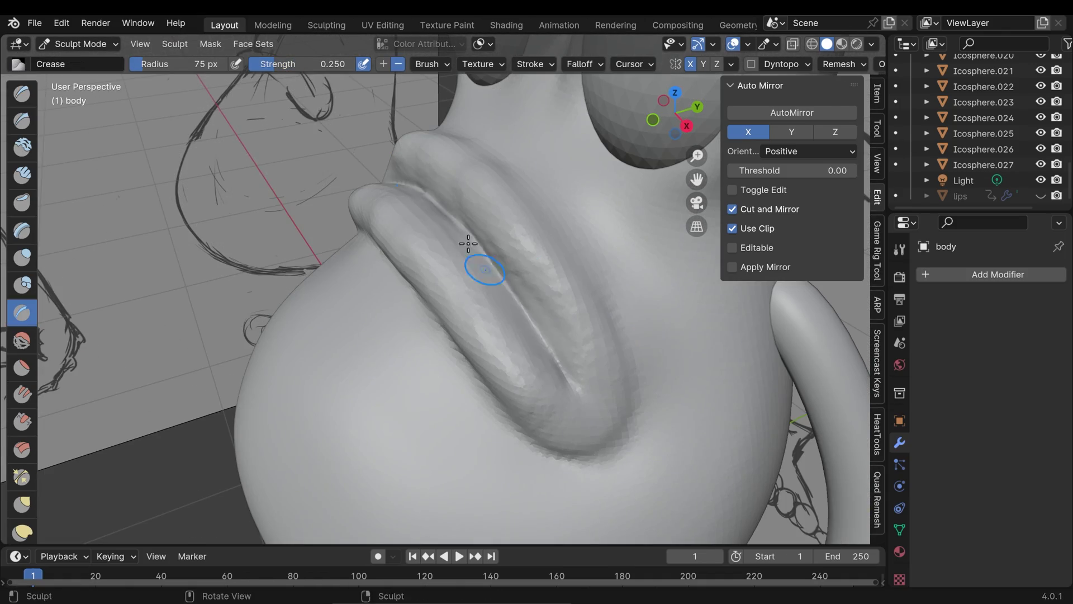
mouse_move(456, 284)
middle_mouse_down()
mouse_move(494, 402)
mouse_move(571, 394)
middle_mouse_up()
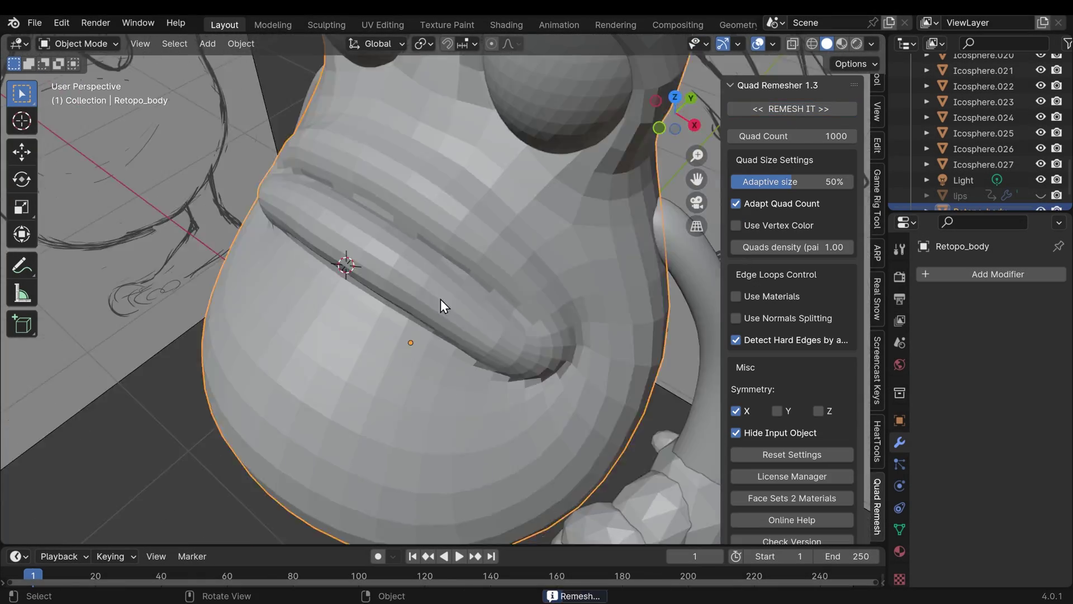
- In Edit Mode on the remeshed body, bevel the lip groove faces and move them into place
key("Tab")
middle_click_drag(444, 305, 621, 417)
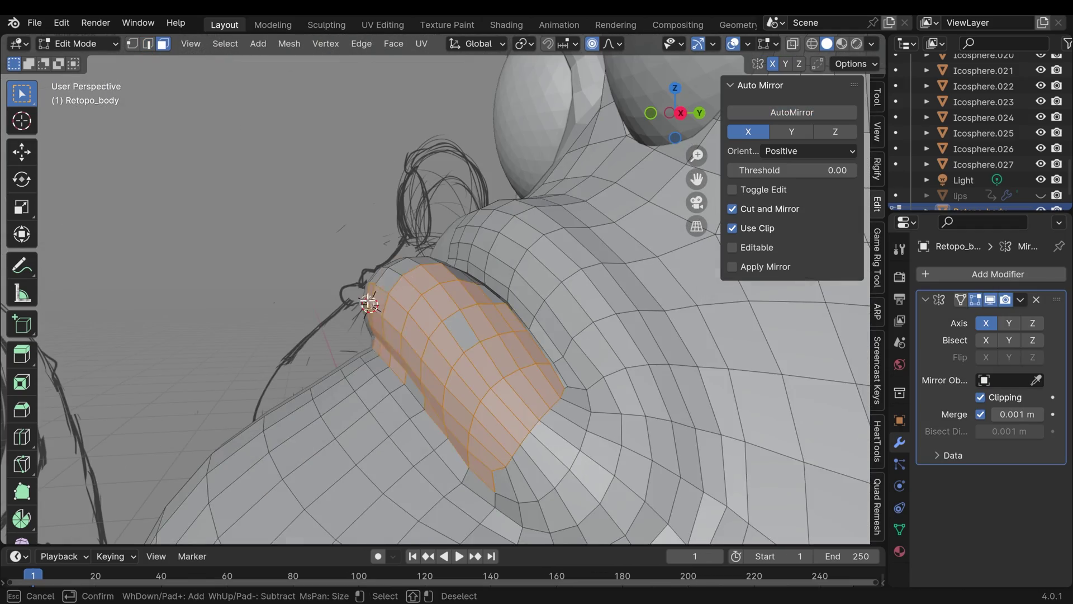
key("Return")
middle_click_drag(369, 304, 458, 335)
key("g")
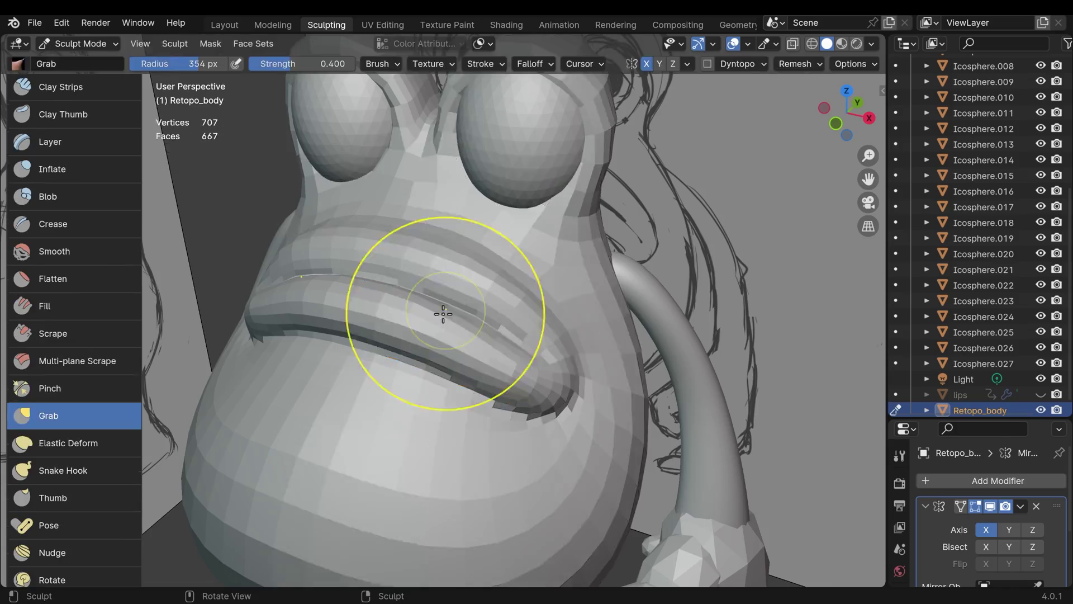
- Select the lip groove edge path and the linked nose-bulb faces on Retopo_body
scroll(441, 313, "up", 5)
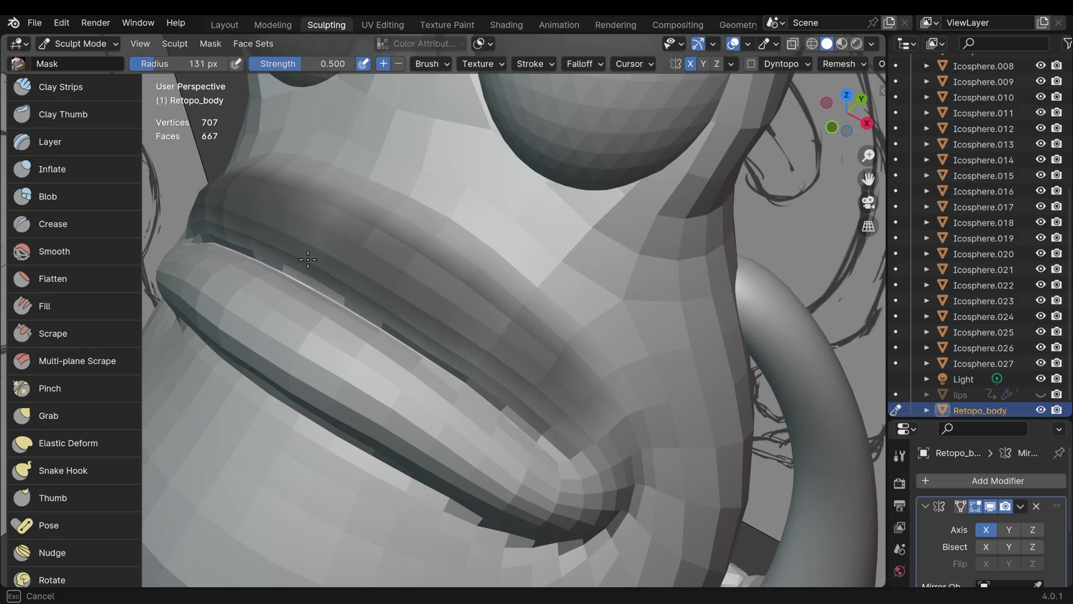
middle_click_drag(441, 313, 300, 324)
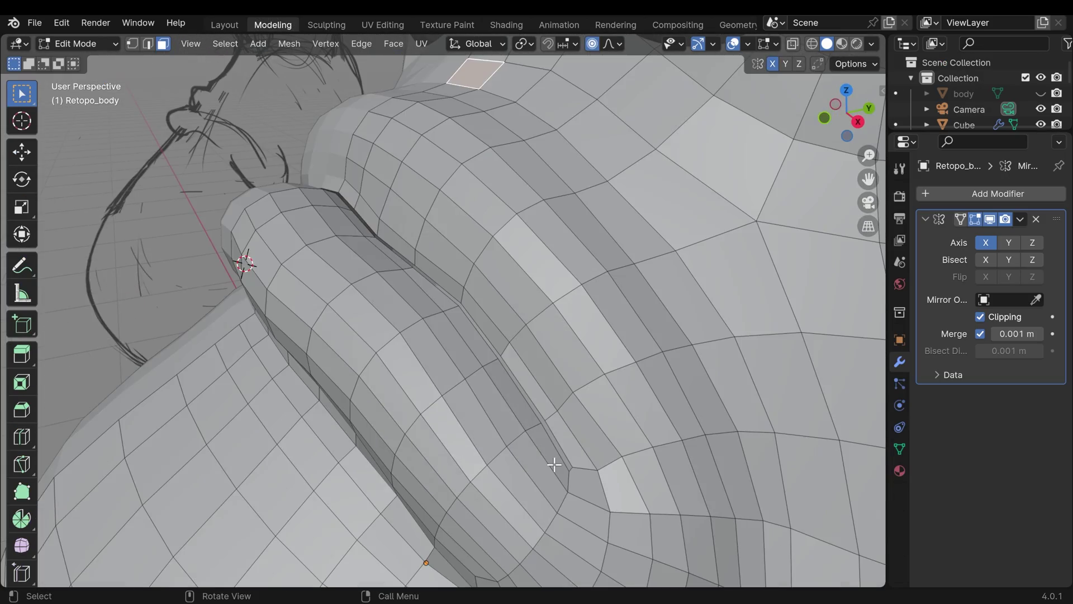
left_click(444, 295, "ctrl")
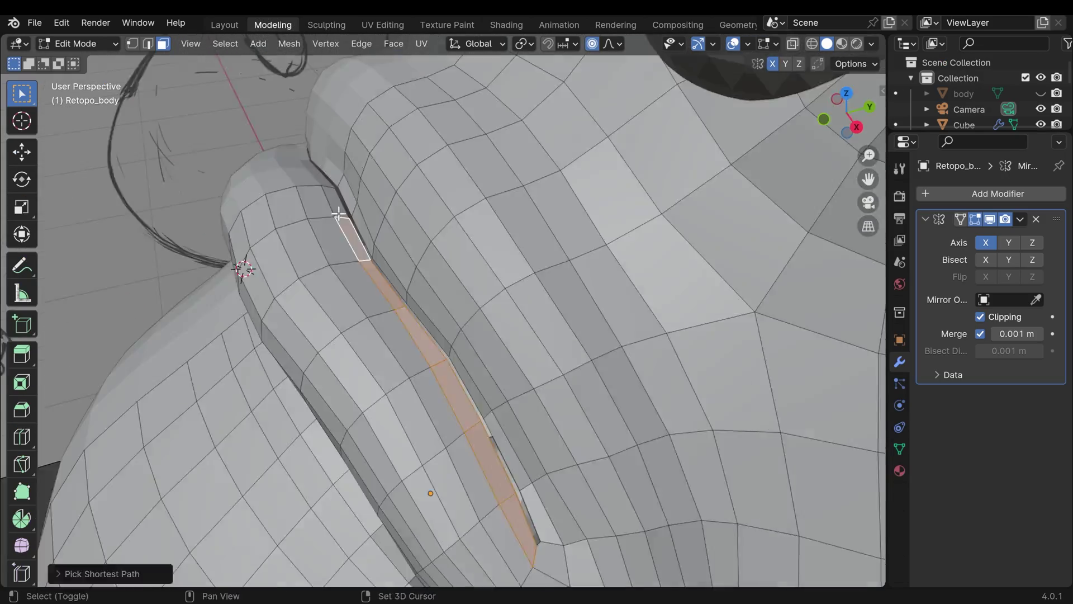
middle_click_drag(443, 294, 396, 290)
key("l")
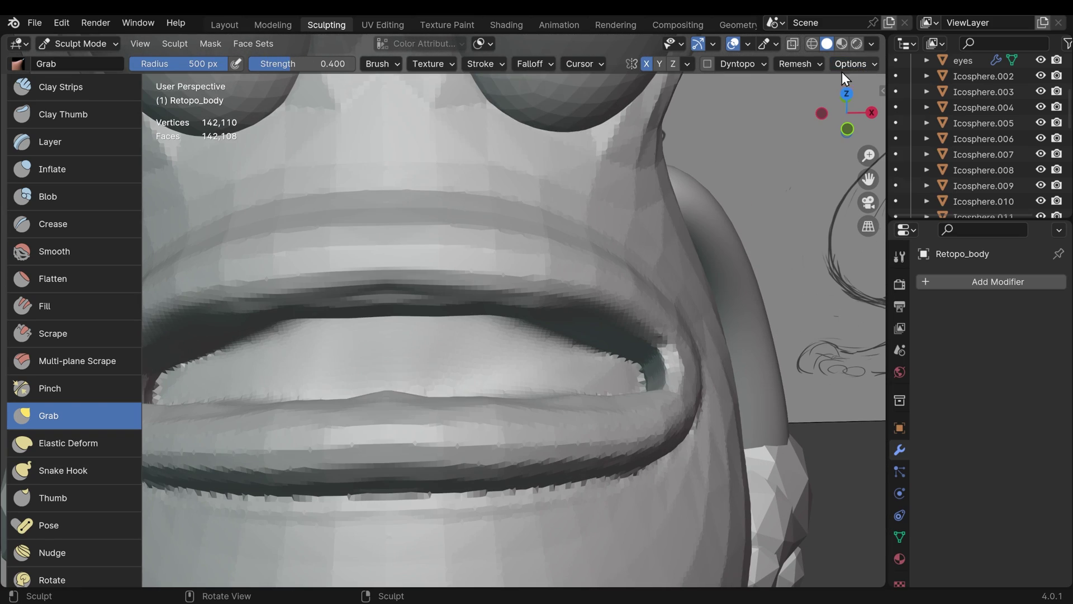
left_click(381, 64)
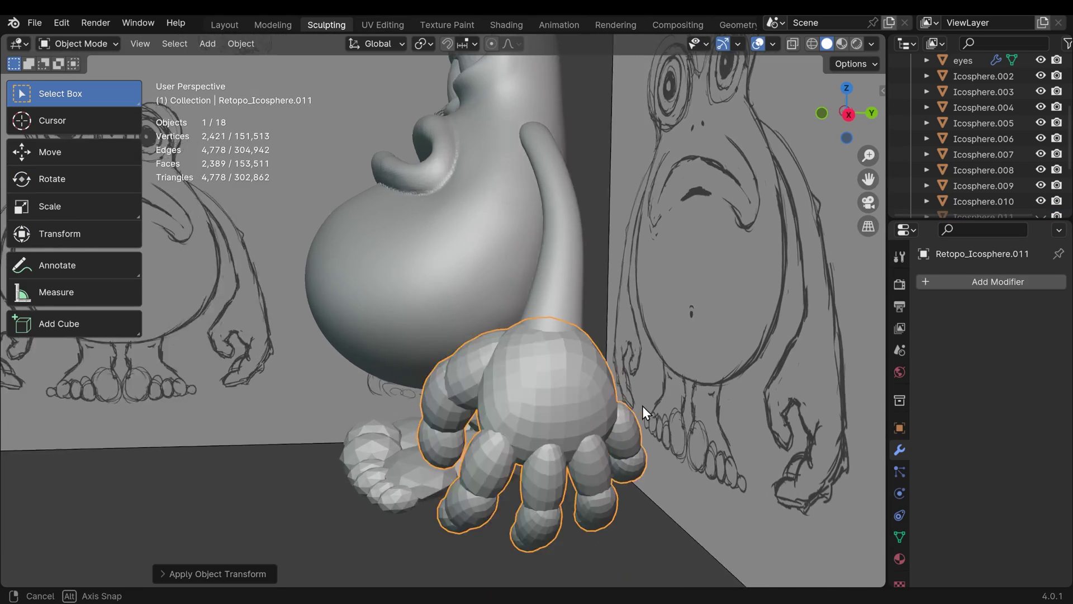
- Select the hand's finger pieces and voxel-remesh the hand into one dense mesh
mouse_move(643, 406)
middle_mouse_down()
mouse_move(594, 407)
mouse_move(610, 408)
middle_mouse_up()
key("Tab")
left_click(523, 472)
key("ctrl+l")
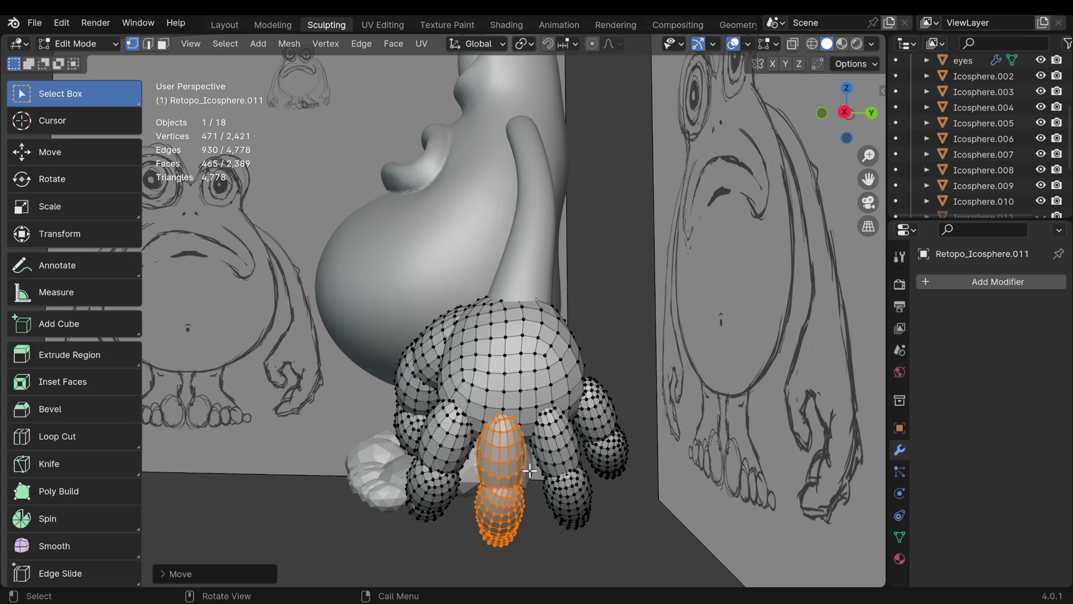
mouse_move(570, 468)
middle_mouse_down()
mouse_move(609, 474)
mouse_move(618, 576)
mouse_move(615, 564)
middle_mouse_up()
key("Tab")
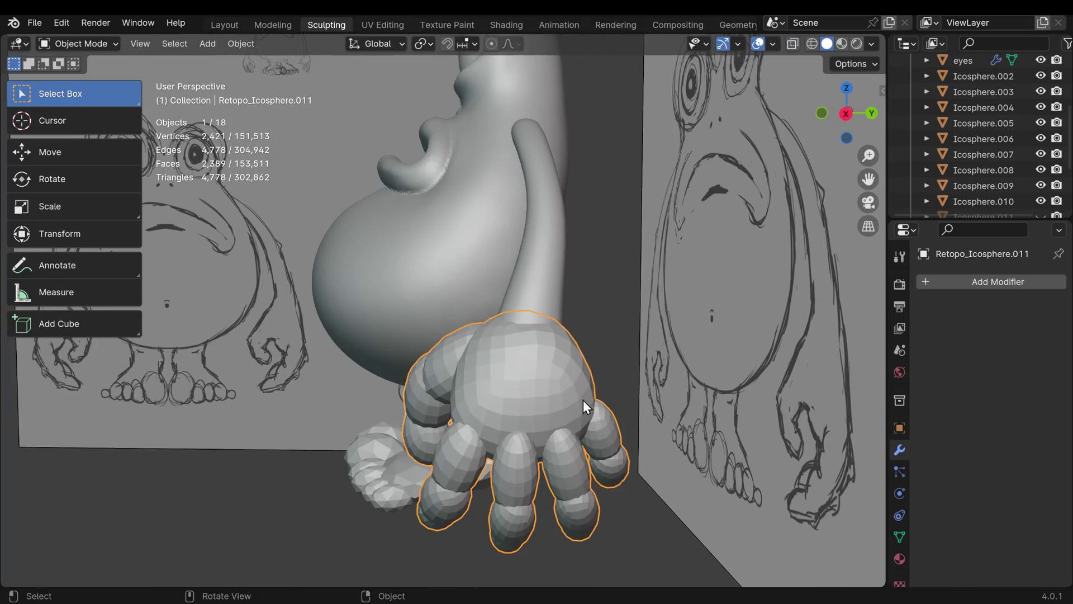
key("ctrl+Tab")
key("r")
left_click(603, 388)
key("ctrl+r")
- Isolate the hand with Numpad / and shape the finger knuckles with Grab and Crease brushes
scroll(612, 390, "up", 3)
middle_click_drag(612, 390, 664, 377)
middle_click_drag(719, 354, 607, 385)
key("KP_Divide")
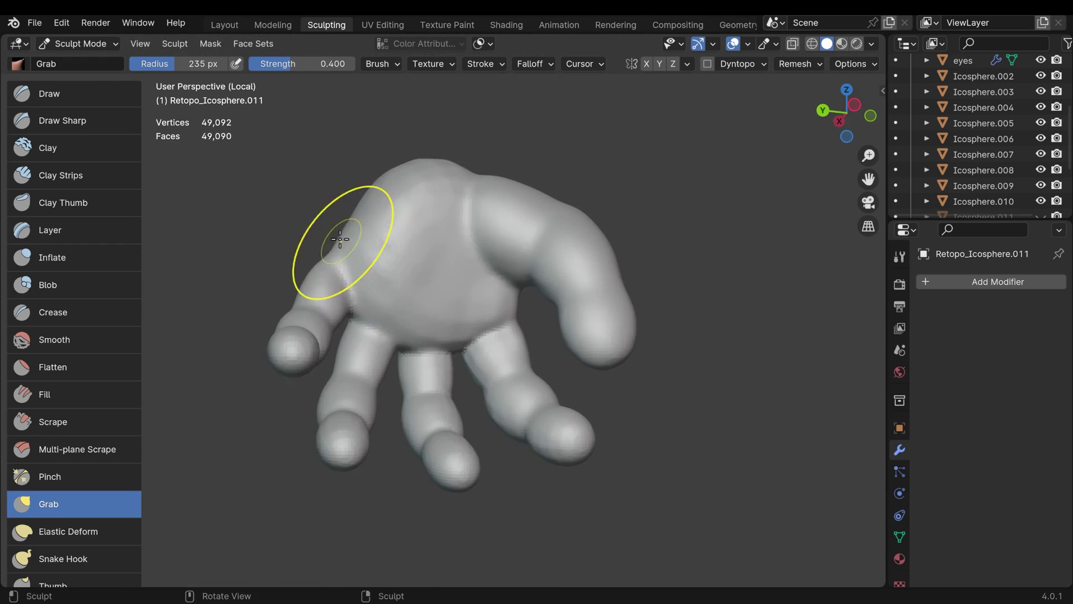
scroll(512, 507, "up", 3)
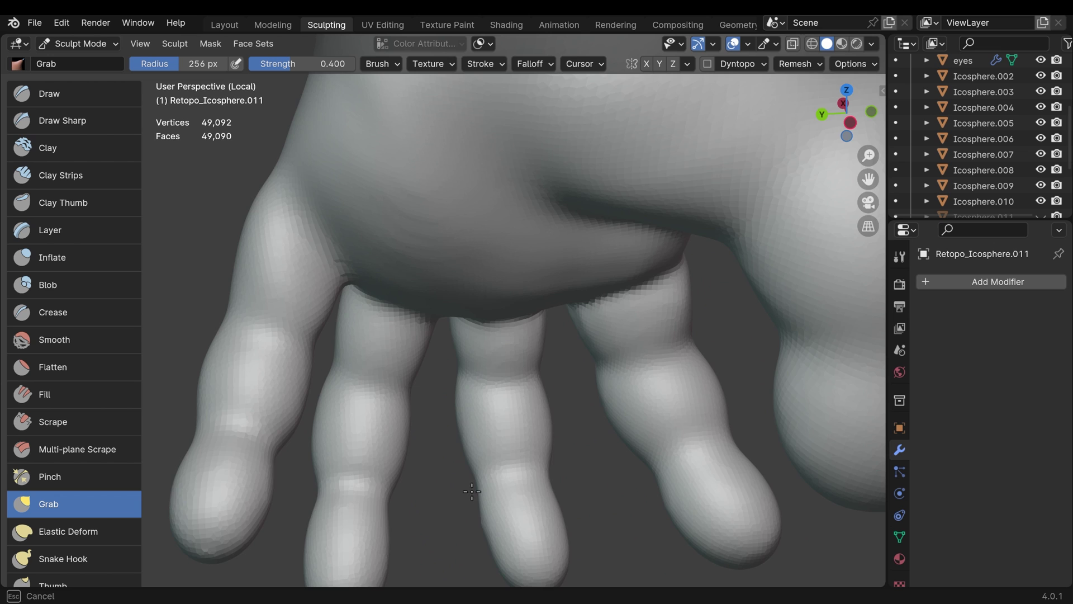
mouse_move(513, 506)
middle_mouse_down()
mouse_move(664, 360)
mouse_move(379, 377)
mouse_move(338, 230)
middle_mouse_up()
scroll(675, 491, "down", 4)
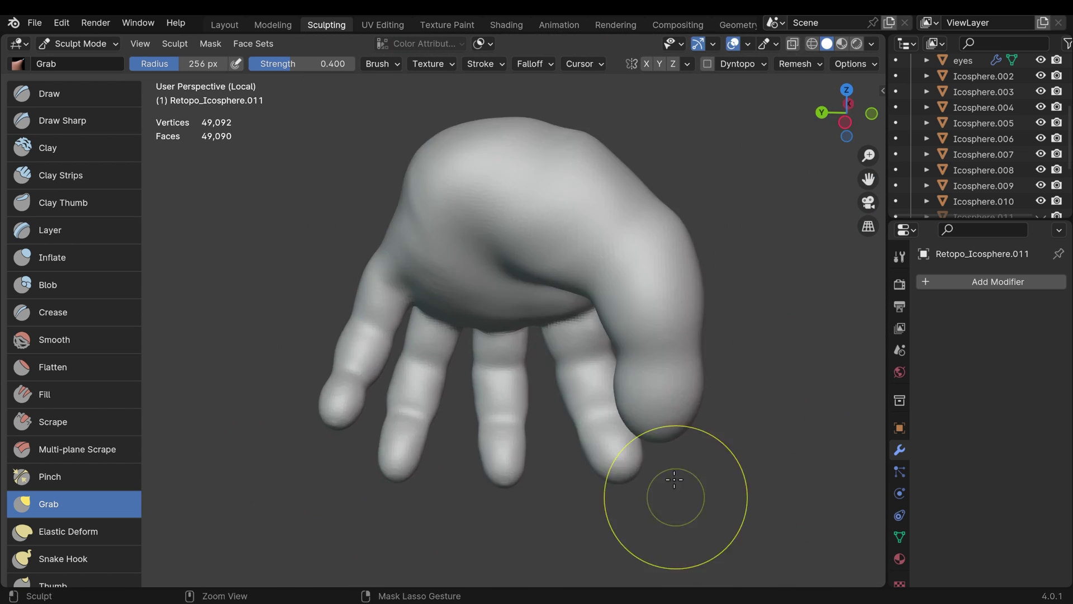
middle_click_drag(676, 492, 614, 395)
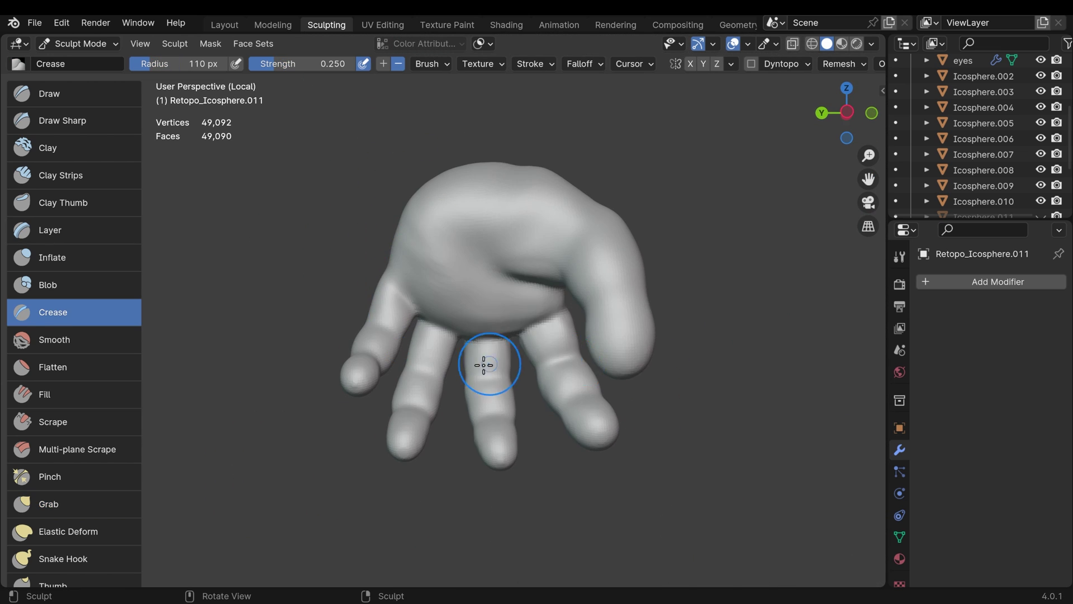
mouse_move(404, 376)
middle_mouse_down()
mouse_move(555, 364)
mouse_move(666, 395)
middle_mouse_up()
scroll(582, 319, "down", 2)
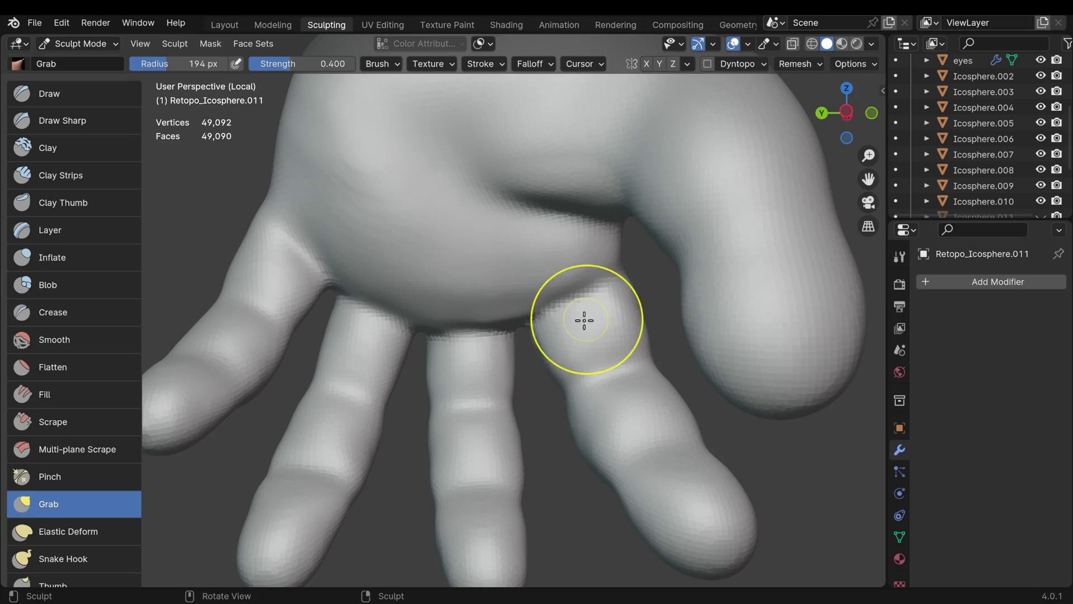
key("shift+c")
middle_click_drag(582, 319, 451, 188)
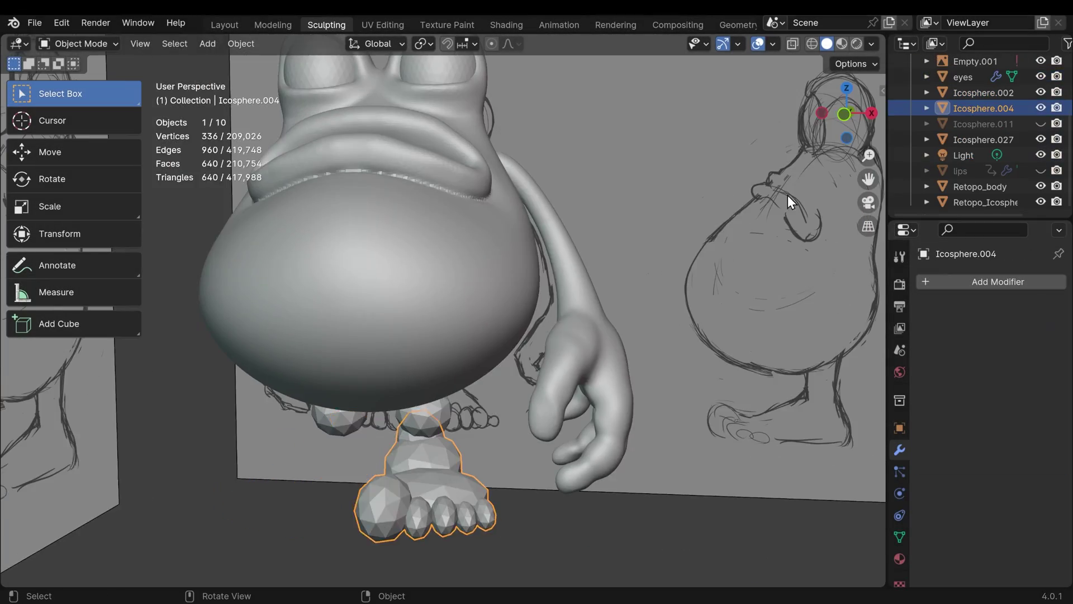
- Leave Sculpt Mode, apply transforms on the sculpted foot, and inspect it
key("ctrl+Tab")
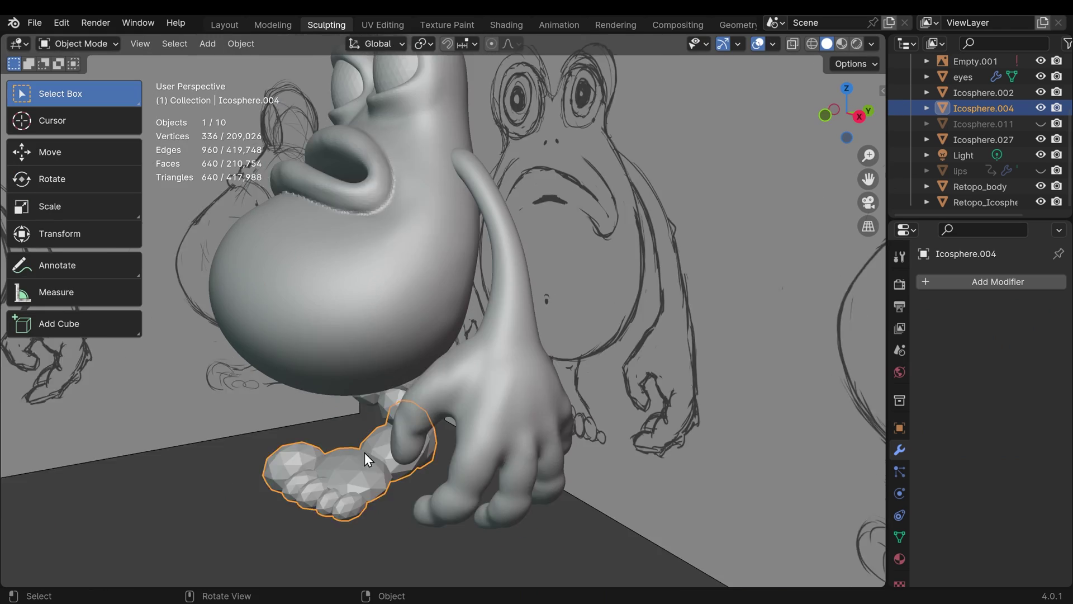
key("ctrl+a")
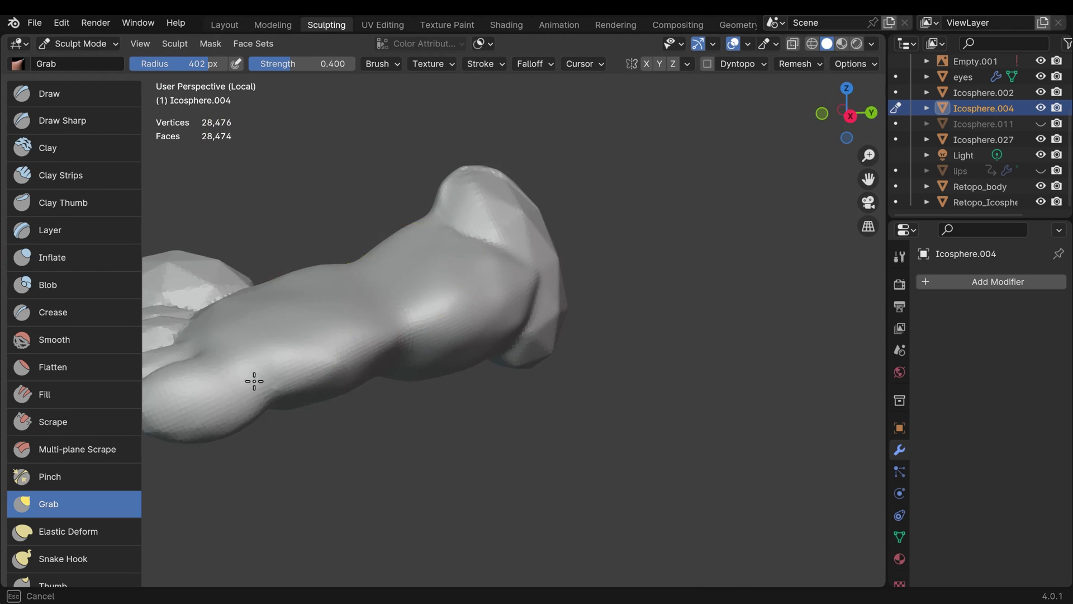
middle_click_drag(643, 219, 282, 454)
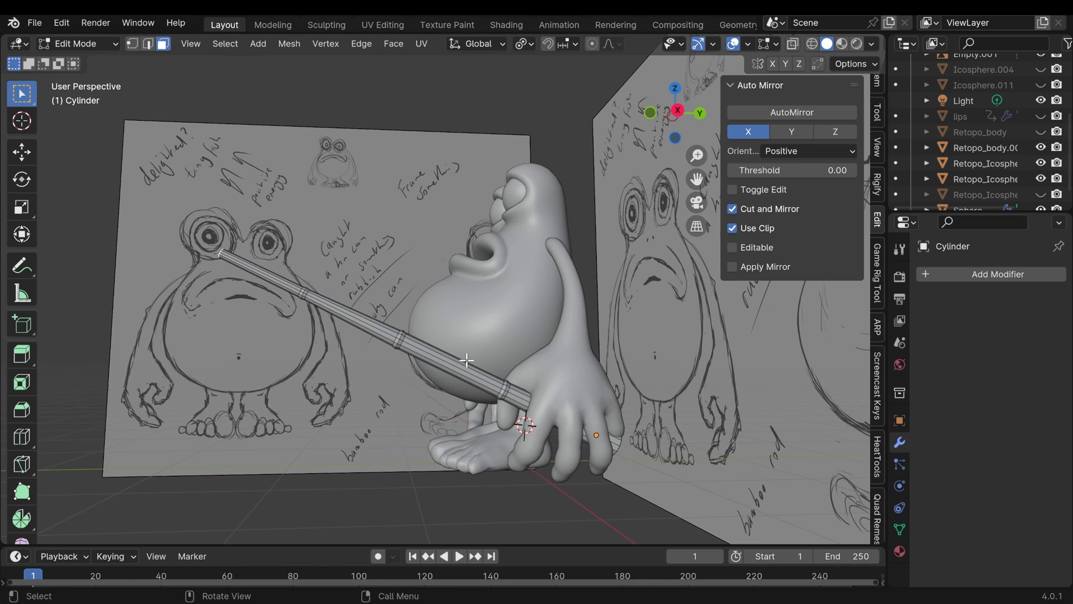
- Add two loop cuts along the rod with Ctrl+R
key("ctrl+r")
left_click(452, 365)
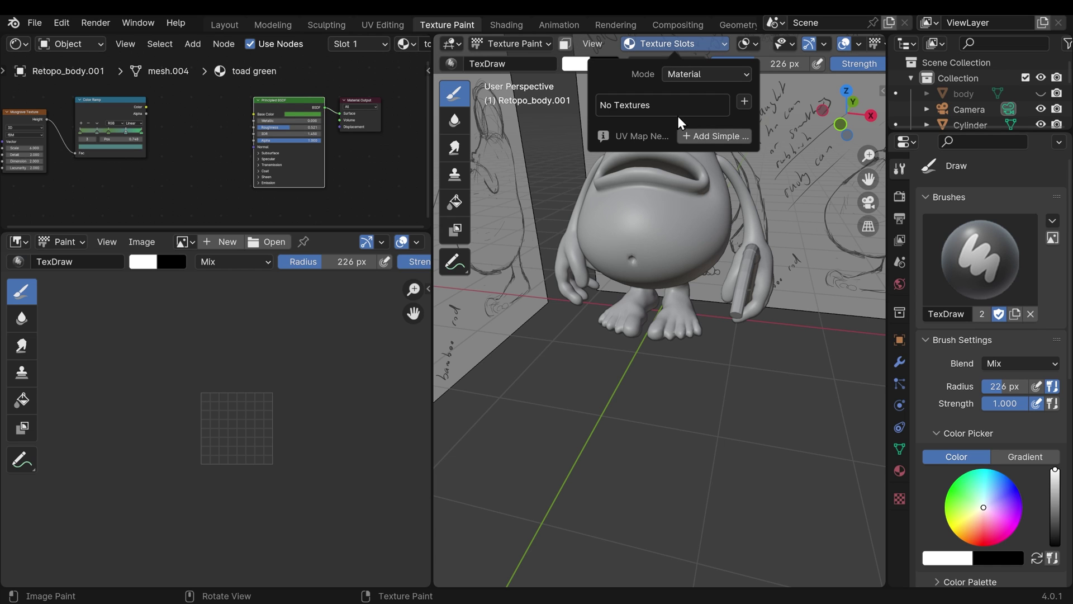
- Add a 2048 px dark-green Base Color paint texture to the toad body
left_click(773, 118)
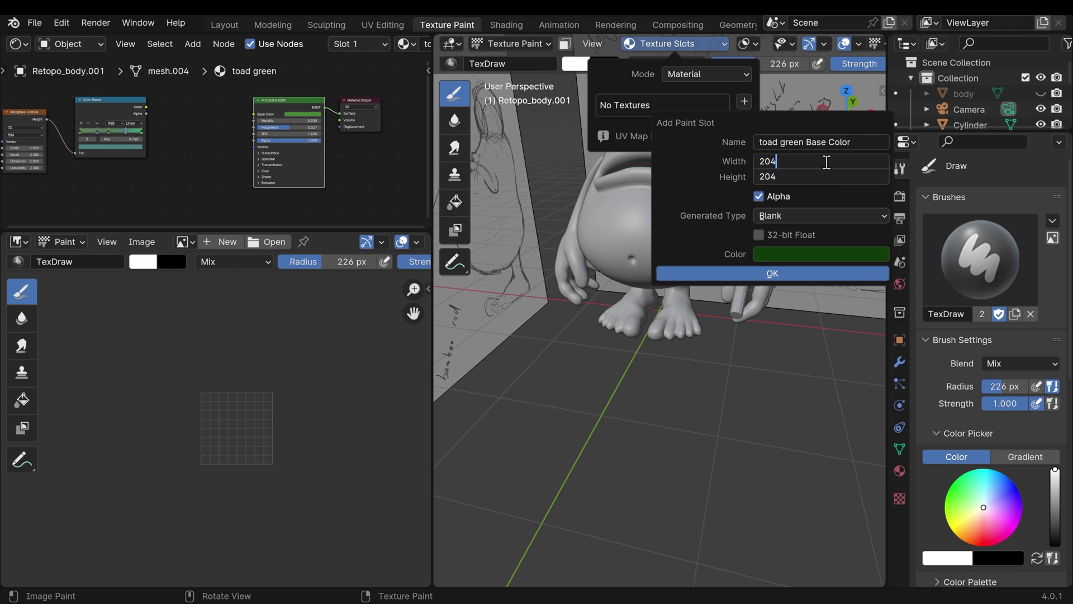
left_click(848, 259)
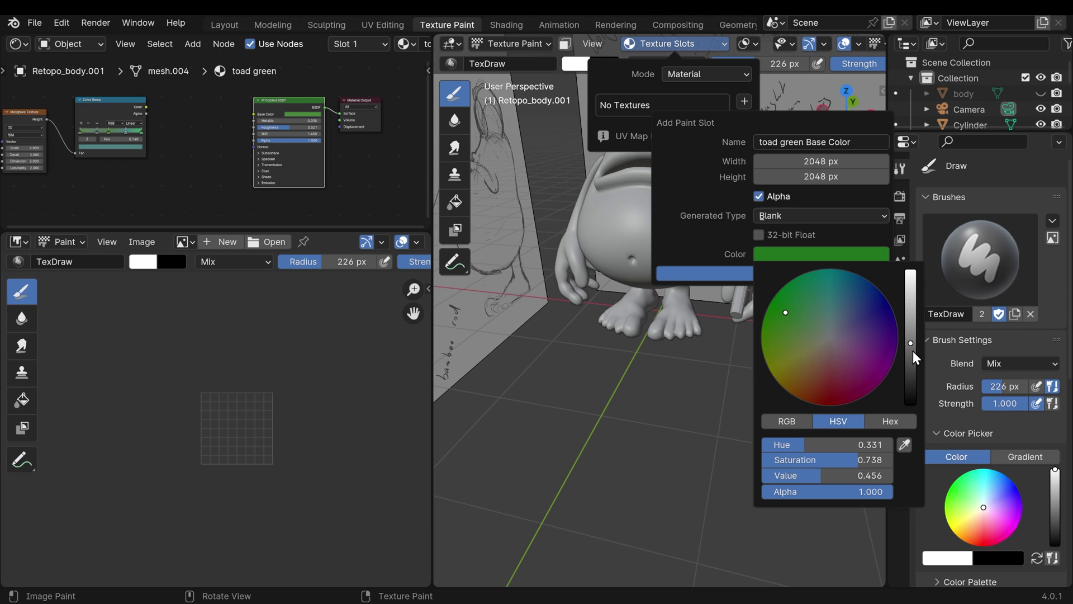
left_click_drag(913, 350, 913, 368)
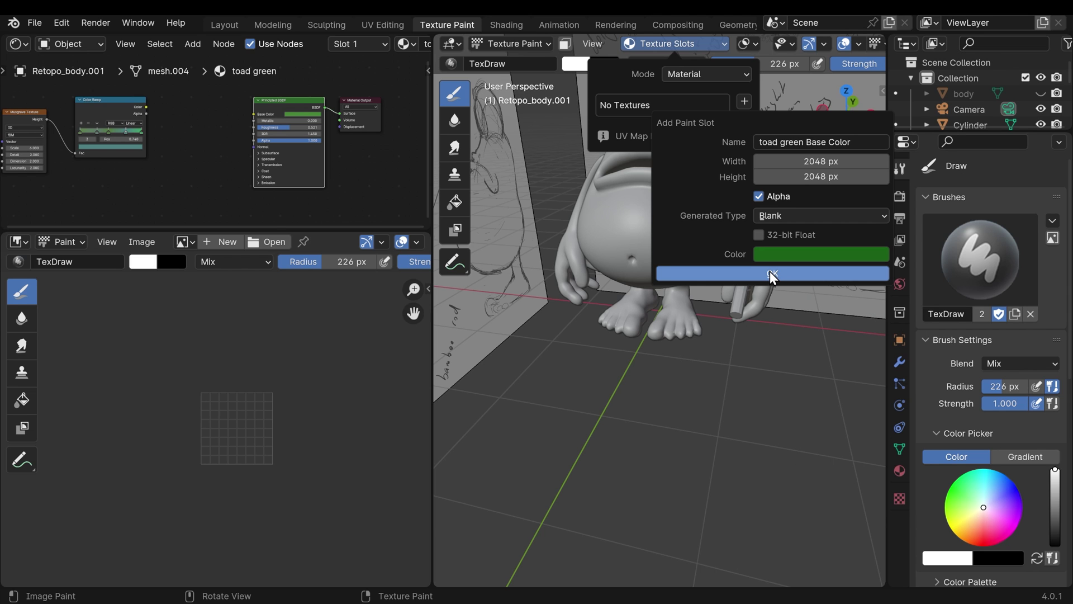
left_click(770, 273)
- Unwrap the whole body mesh with Smart UV Project and return to Texture Paint
key("Tab")
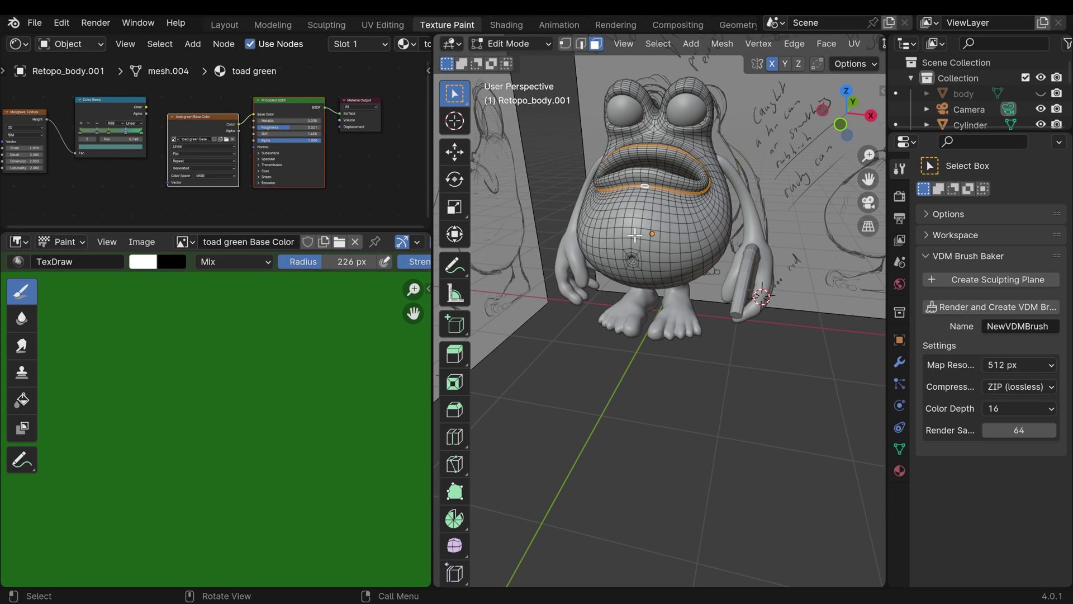
key("a")
key("u")
left_click(656, 203)
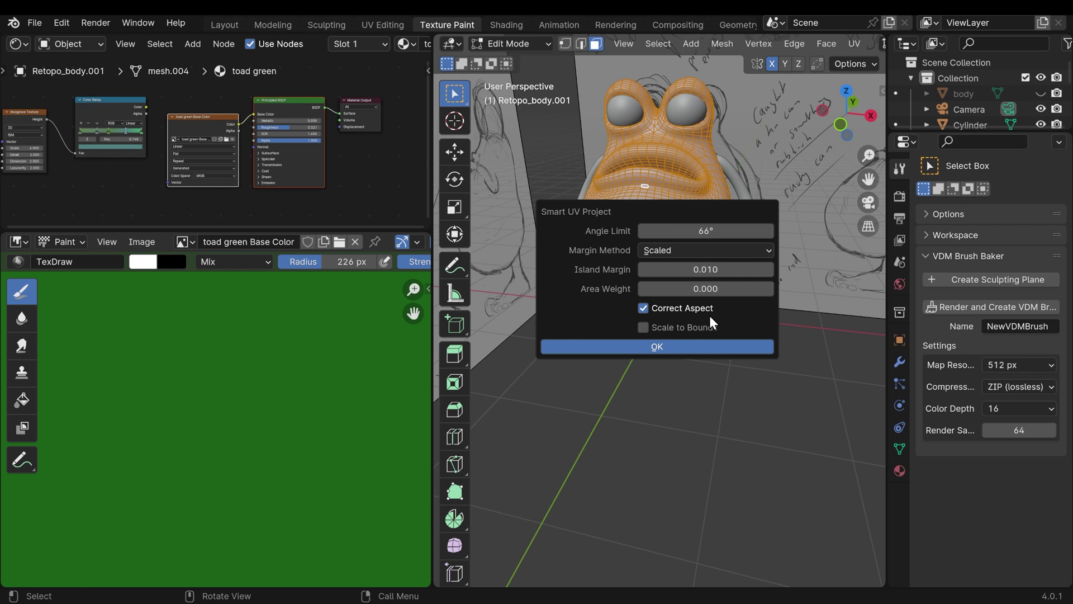
left_click(667, 348)
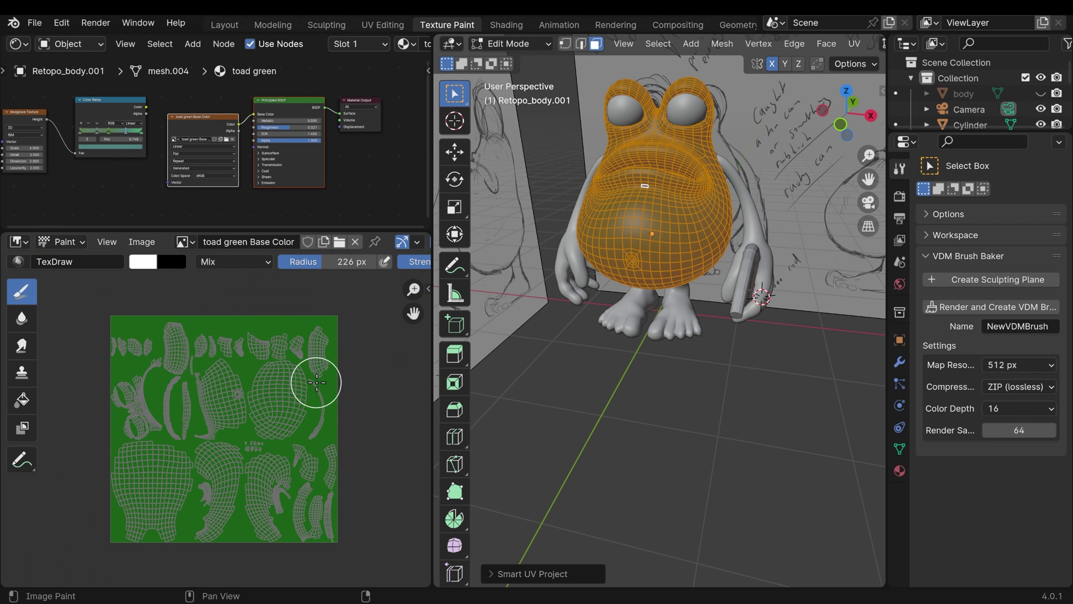
middle_click_drag(317, 383, 335, 383)
key("Tab")
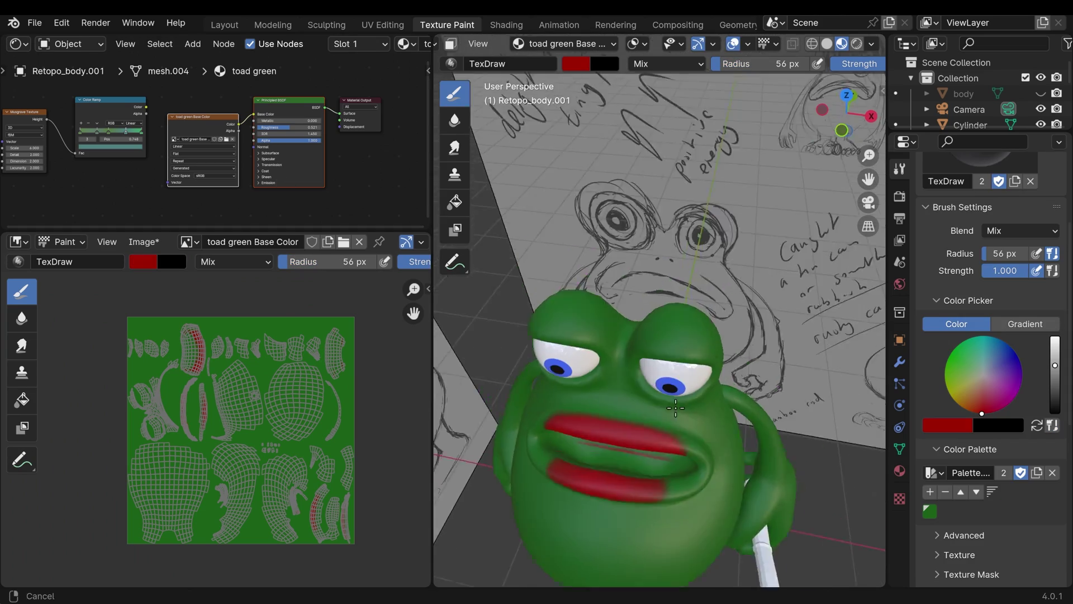
- Paint red lips, blue irises, lighter green body and jittered reddish-purple belly speckles
scroll(594, 354, "up", 3)
mouse_move(594, 354)
middle_mouse_down()
mouse_move(792, 457)
mouse_move(814, 371)
middle_mouse_up()
scroll(814, 372, "down", 5)
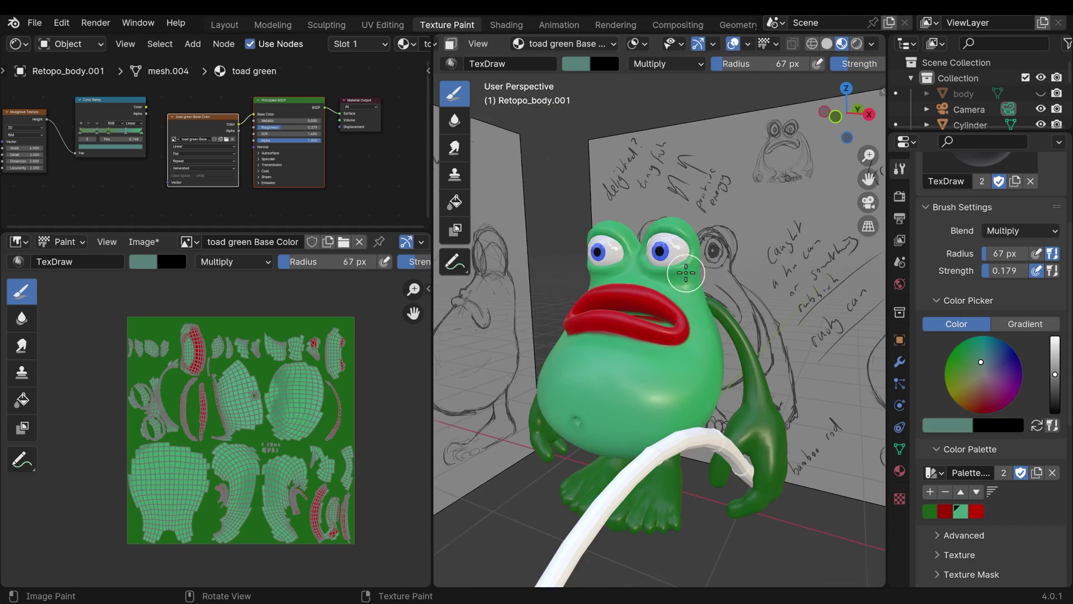
middle_click_drag(714, 357, 702, 355)
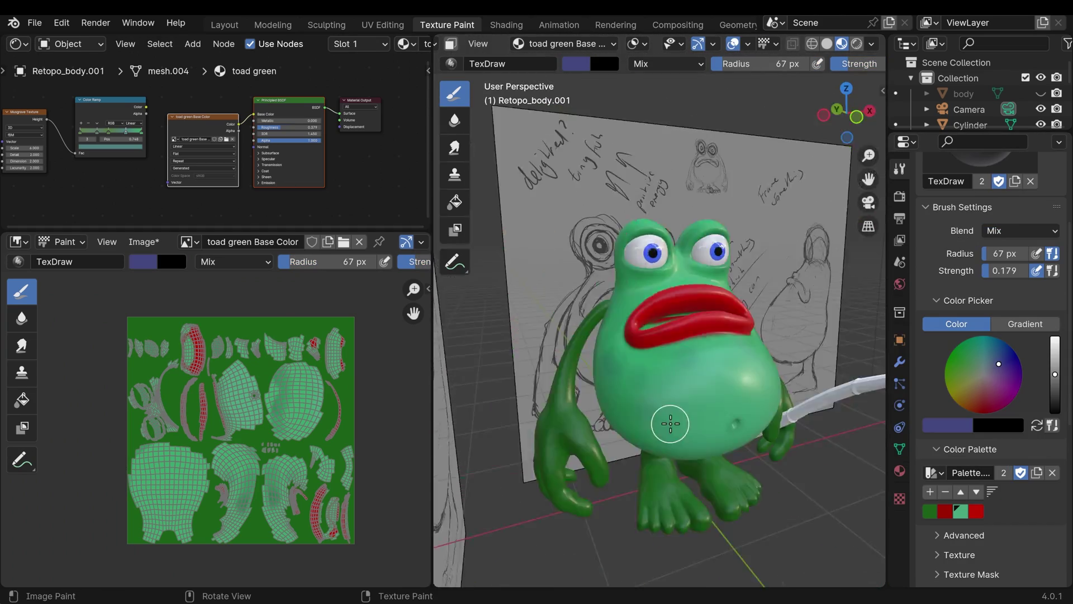
middle_click_drag(670, 419, 627, 330)
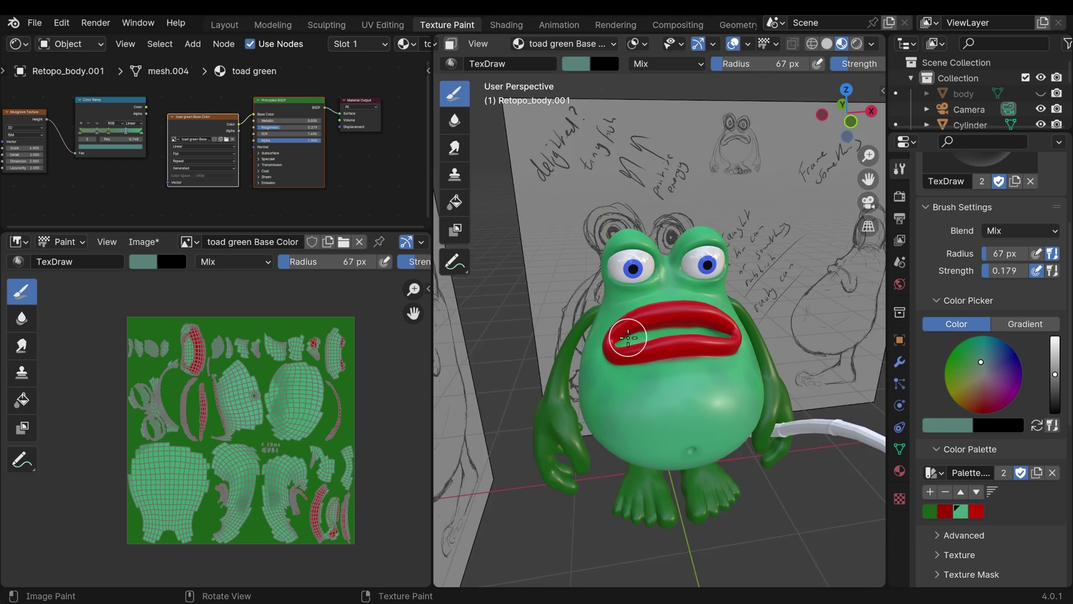
scroll(1008, 389, "down", 5)
scroll(962, 491, "down", 2)
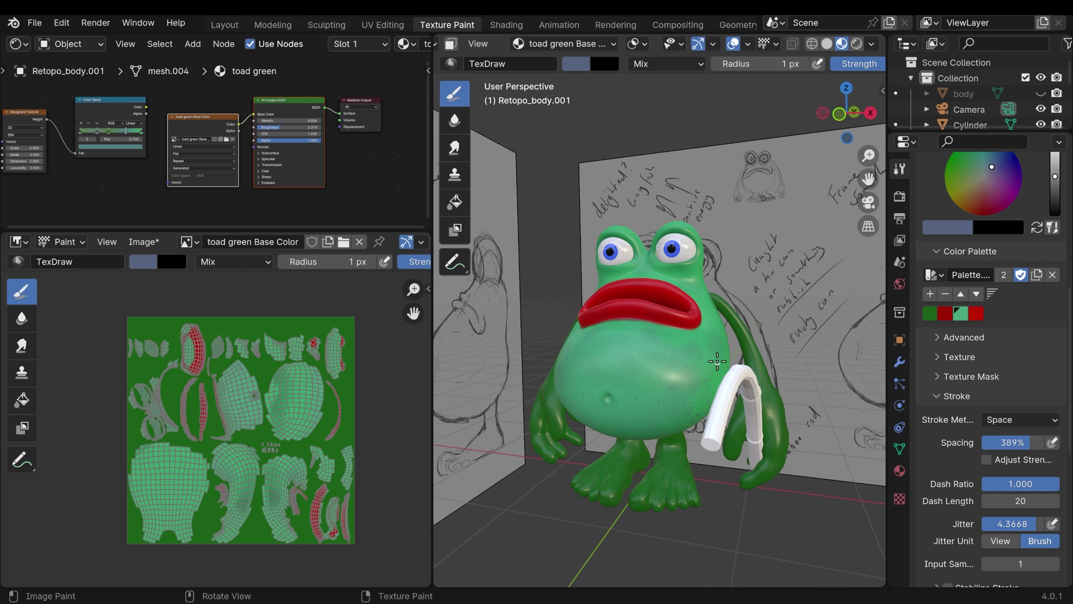
middle_click_drag(771, 472, 795, 479)
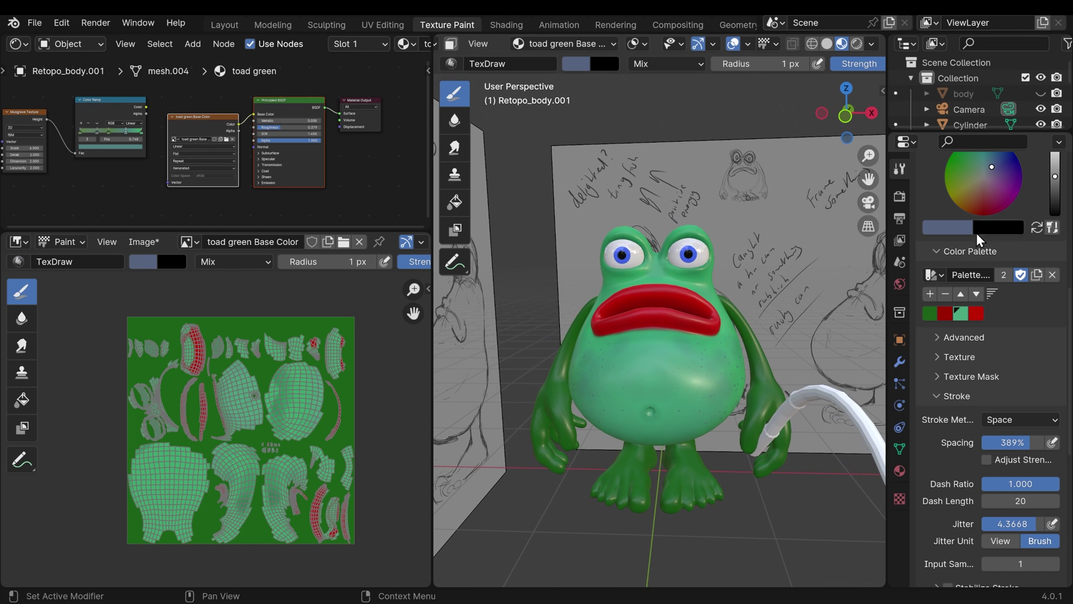
mouse_move(727, 412)
middle_mouse_down()
mouse_move(688, 419)
mouse_move(745, 431)
mouse_move(685, 437)
mouse_move(643, 391)
mouse_move(559, 363)
mouse_move(699, 317)
mouse_move(500, 342)
mouse_move(726, 421)
mouse_move(894, 448)
middle_mouse_up()
scroll(995, 447, "up", 5)
left_click_drag(1055, 313, 1057, 291)
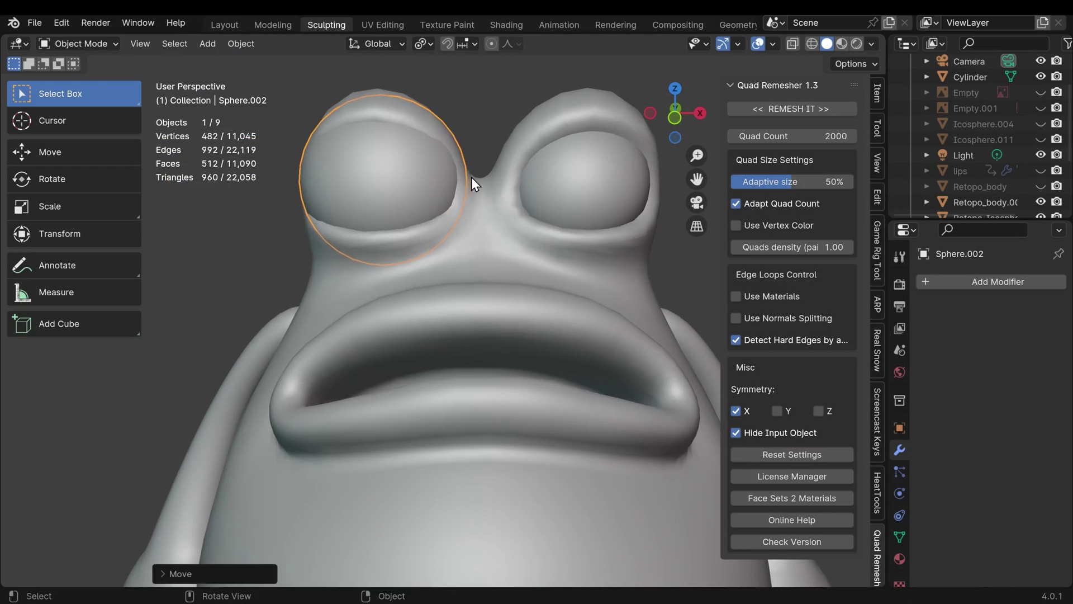
- Select Retopo_body.001 in Sculpt Mode and grab-reshape the lips from several head angles
left_click(537, 316)
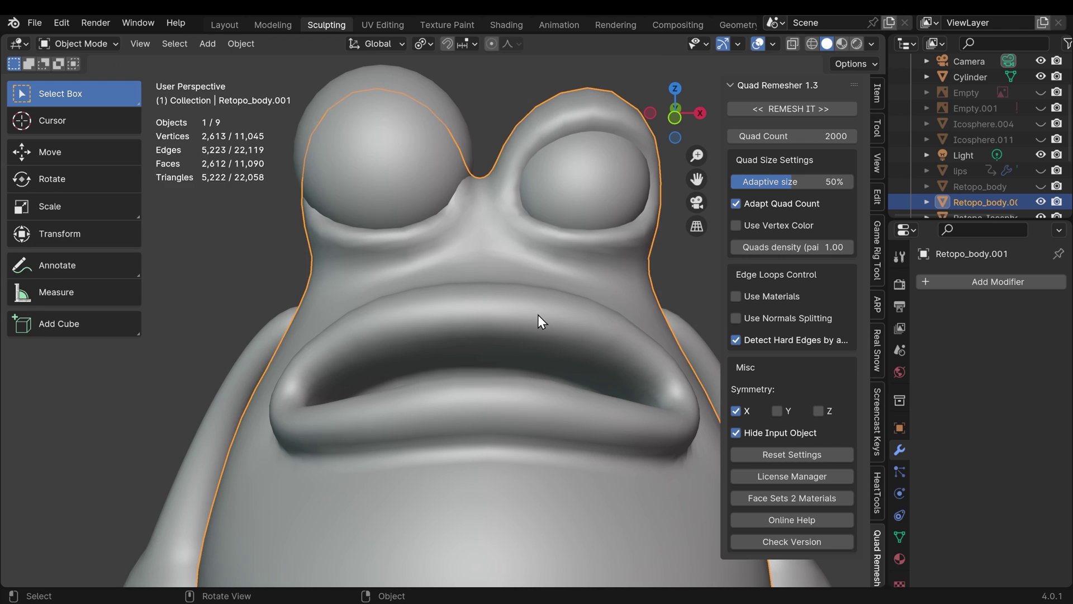
key("ctrl+Tab")
middle_click_drag(319, 319, 583, 364)
mouse_move(567, 460)
middle_mouse_down()
mouse_move(391, 390)
mouse_move(533, 393)
middle_mouse_up()
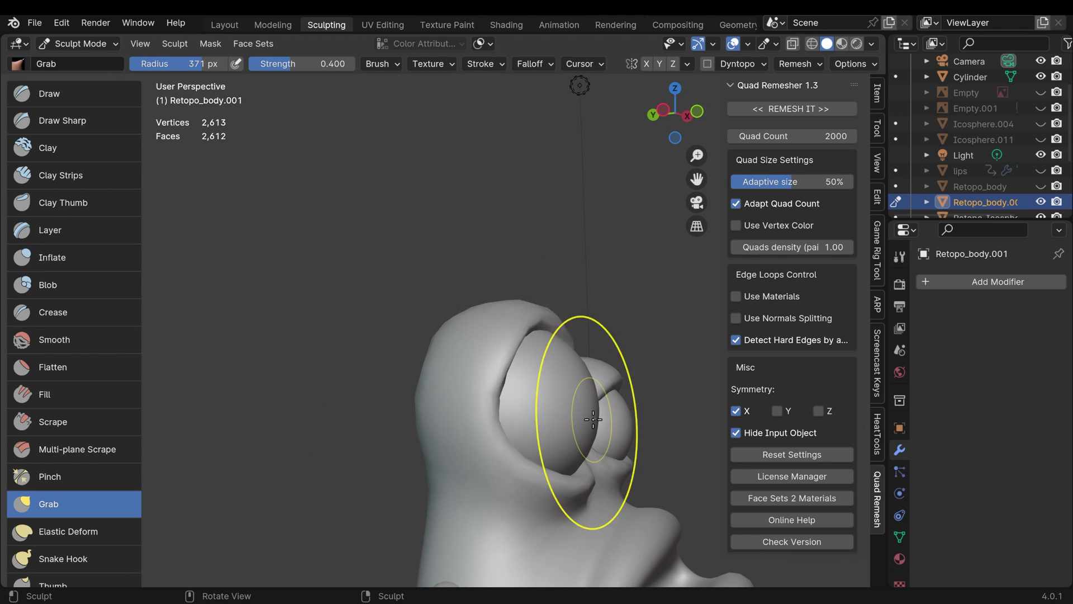
middle_click_drag(593, 419, 558, 430)
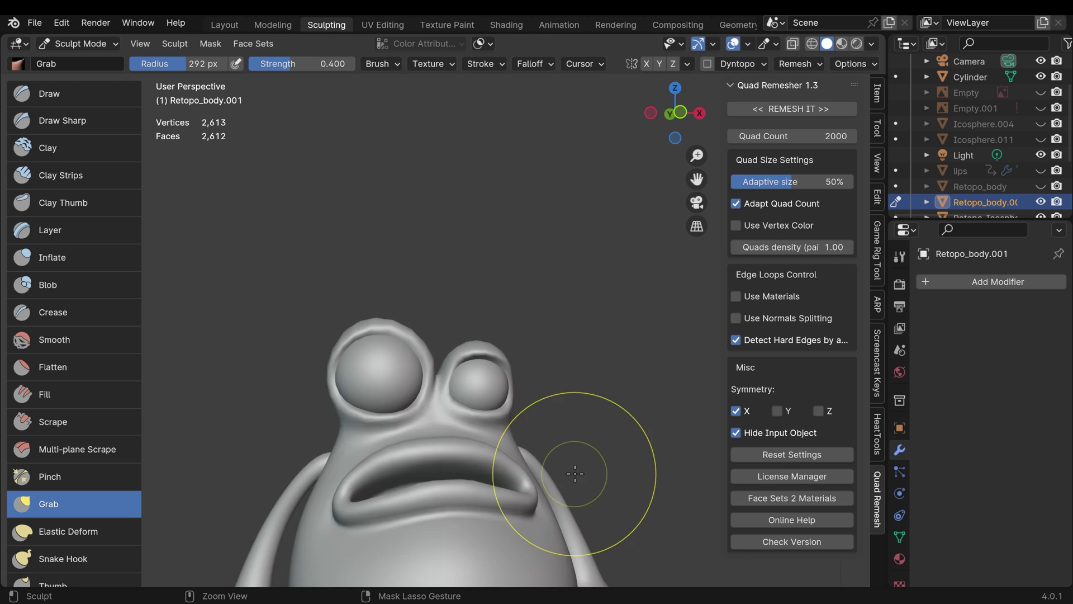
middle_click_drag(575, 474, 489, 488)
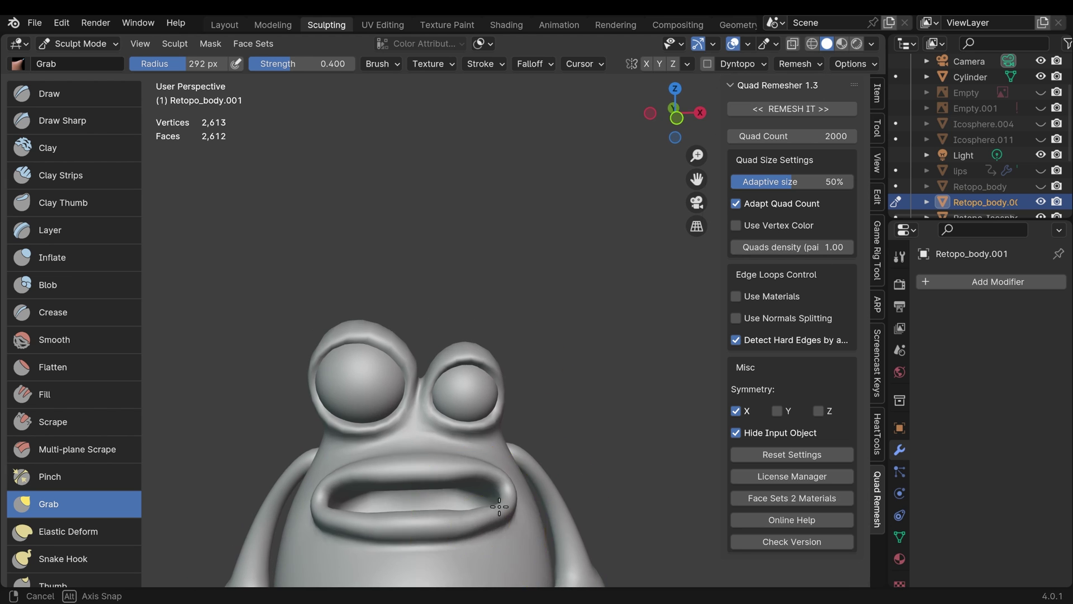
scroll(464, 530, "up", 2)
middle_click_drag(464, 529, 435, 501)
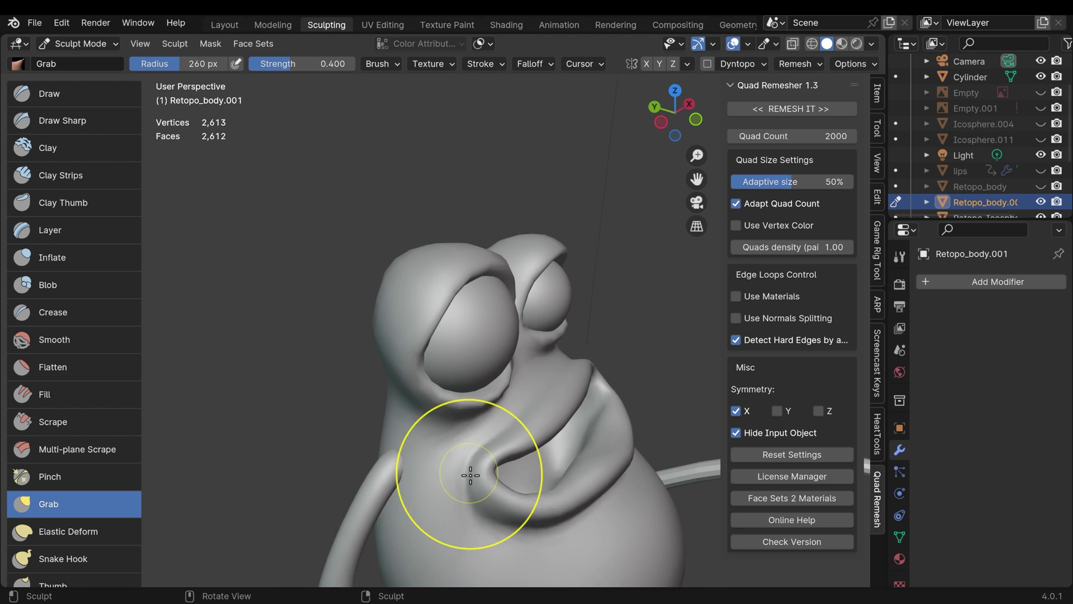
scroll(470, 475, "up", 5)
middle_click_drag(471, 475, 512, 407)
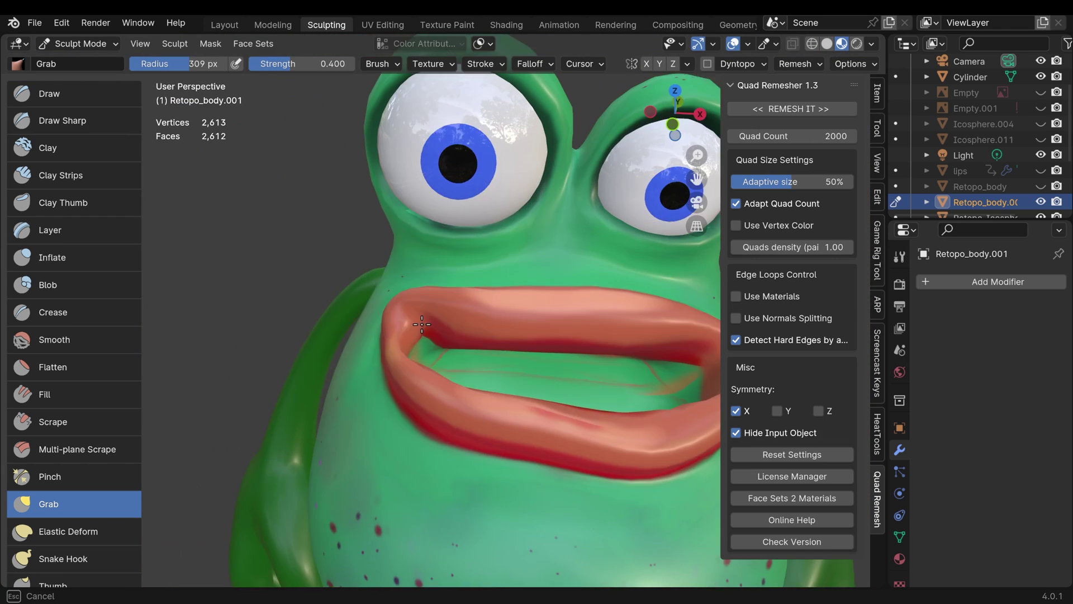
middle_click_drag(422, 324, 492, 425)
- Inflate the lips with an adjusted brush radius, then widen the drooping mouth with Grab
key("i")
scroll(536, 400, "down", 2)
key("f")
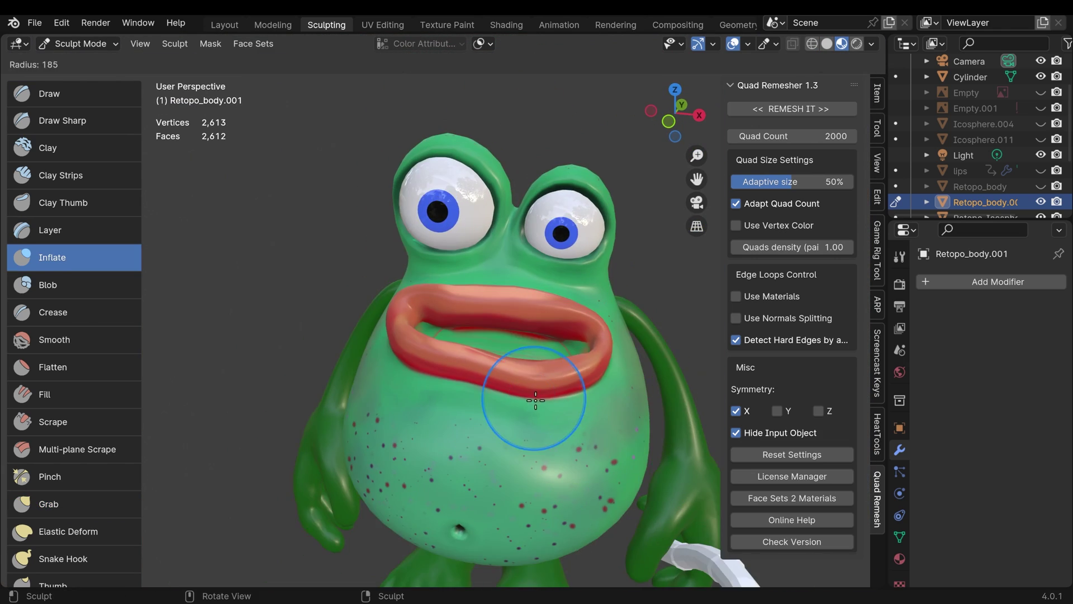
key("g")
scroll(496, 352, "up", 3)
mouse_move(495, 352)
middle_mouse_down()
mouse_move(467, 364)
mouse_move(539, 339)
mouse_move(343, 333)
mouse_move(429, 355)
middle_mouse_up()
scroll(540, 339, "down", 3)
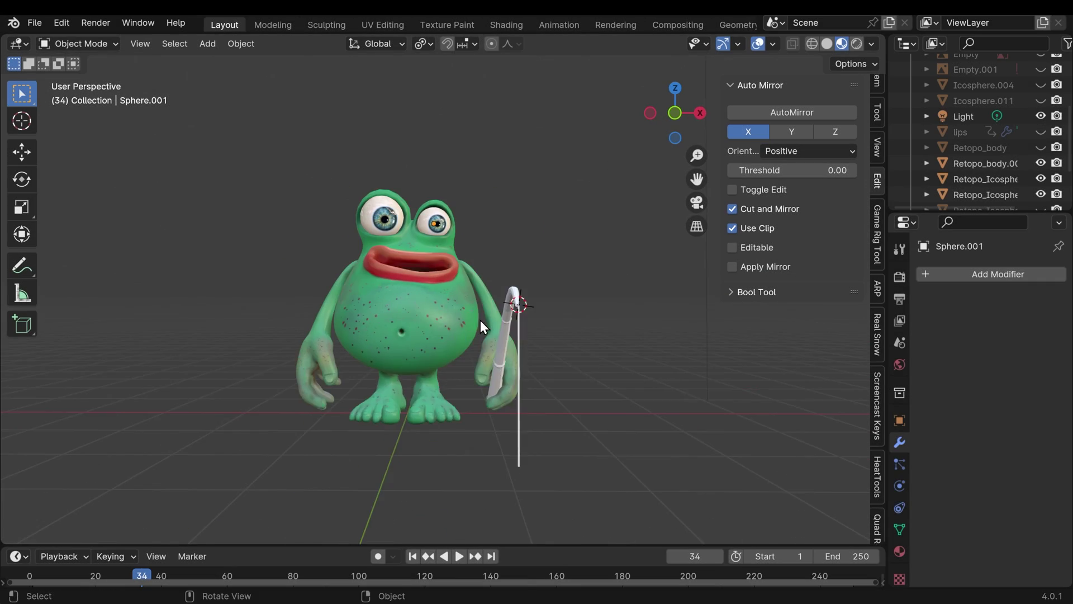
- Add a human metarig to the scene in front orthographic view
key("KP_1")
key("shift+a")
mouse_move(485, 418)
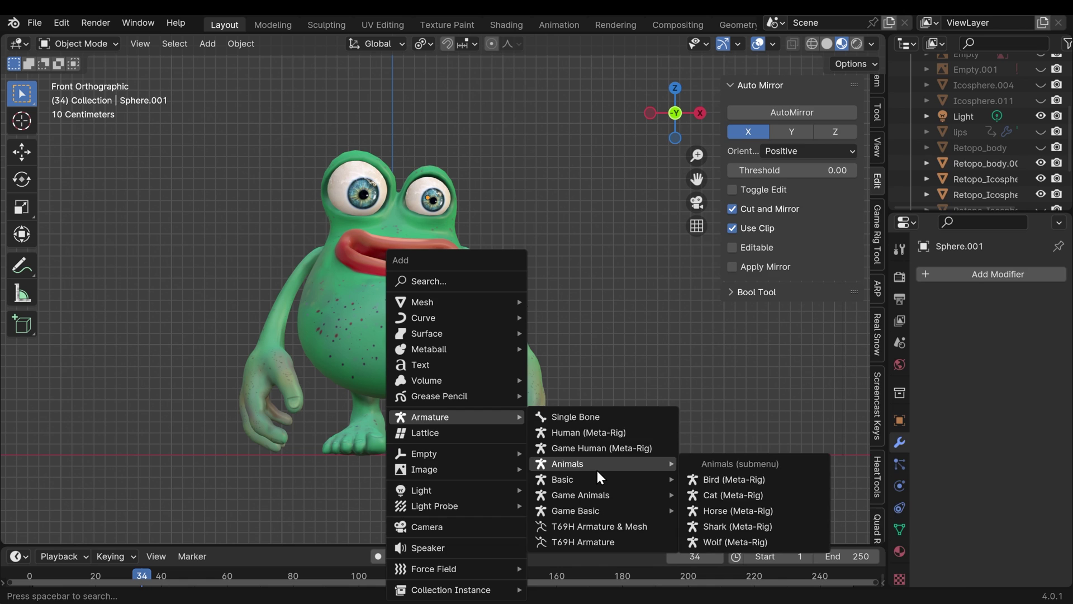
left_click(588, 432)
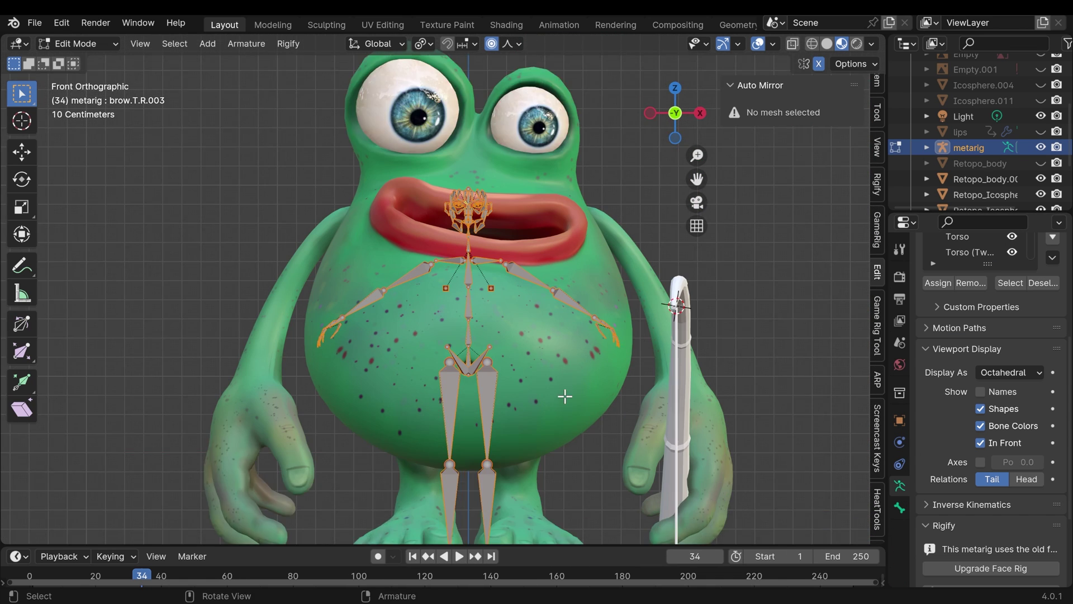
- Lower the pelvis and leg bones to the toad's hips and reposition the pelvis joint
scroll(528, 274, "up", 2)
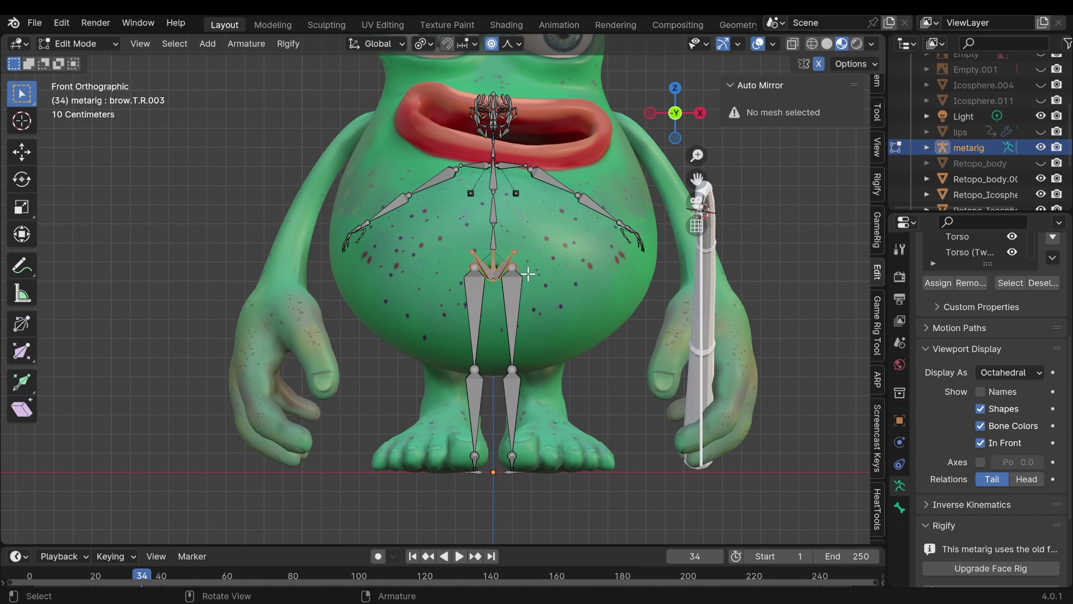
key("g")
key("z")
key("Return")
key("g")
key("z")
key("Return")
left_click(540, 420)
key("g")
key("x")
key("Return")
left_click(513, 350)
key("g")
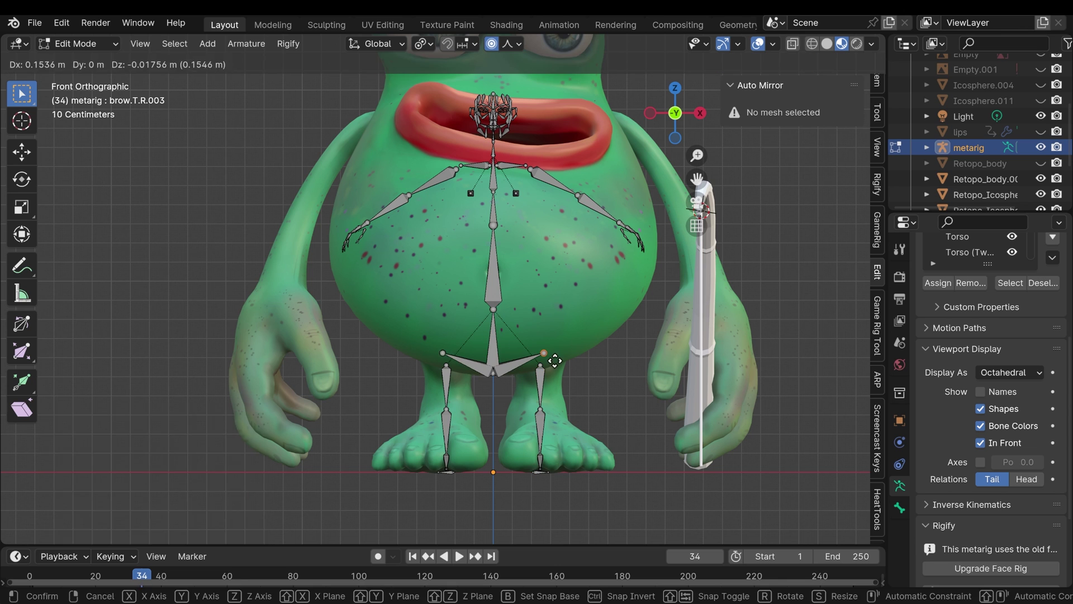
left_click(538, 354)
- Box-select the arm bones and fit them inside the toad's arms from the side view
key("b")
left_click_drag(526, 164, 644, 243)
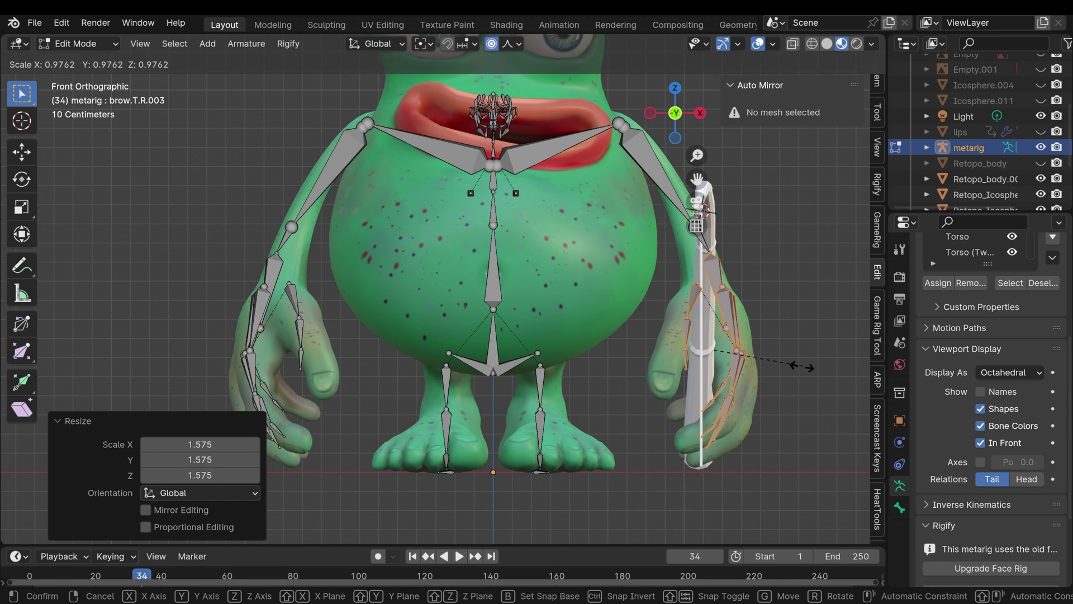
key("KP_3")
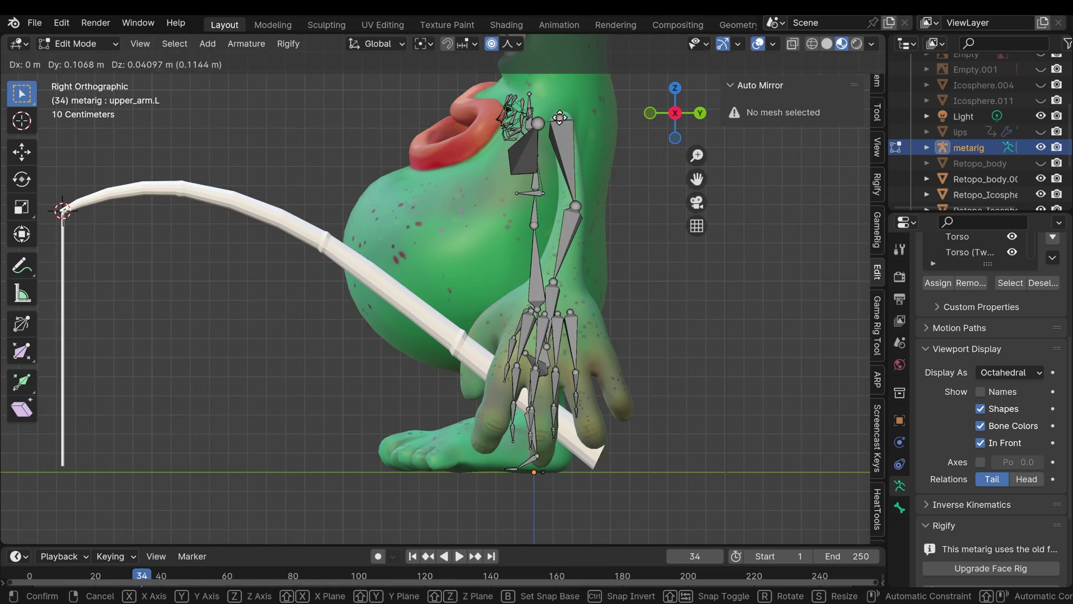
left_click(560, 117)
middle_click_drag(560, 116, 586, 339)
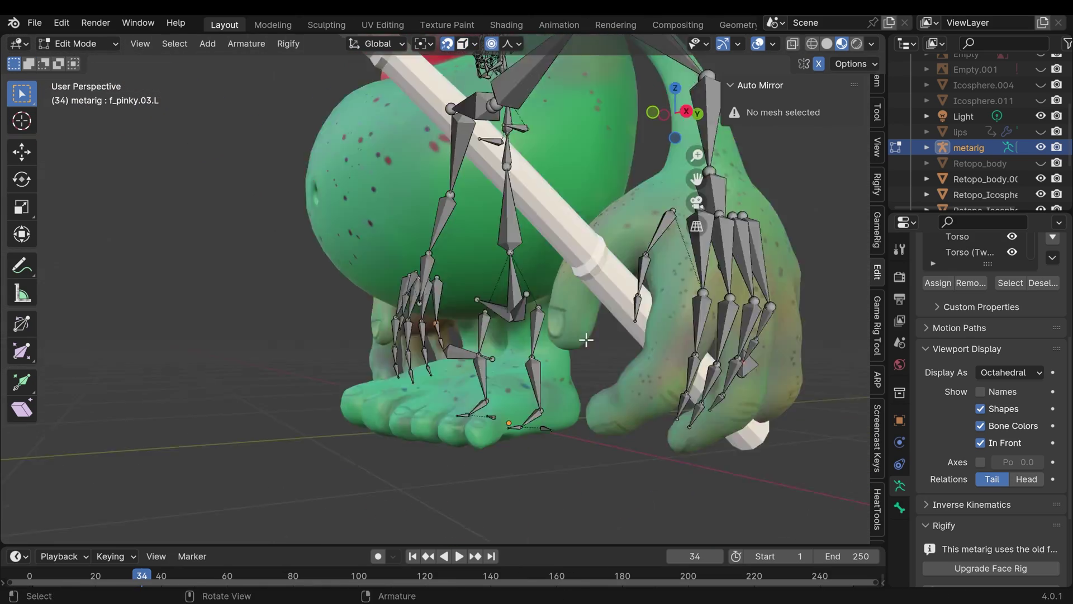
scroll(586, 340, "down", 5)
key("KP_Decimal")
- Move the hand joint and thumb.02.R bone into the hand, then select the small bones near the mouth
key("g")
left_click(355, 352)
middle_click_drag(354, 352, 431, 330)
left_click(374, 374)
scroll(374, 375, "down", 4)
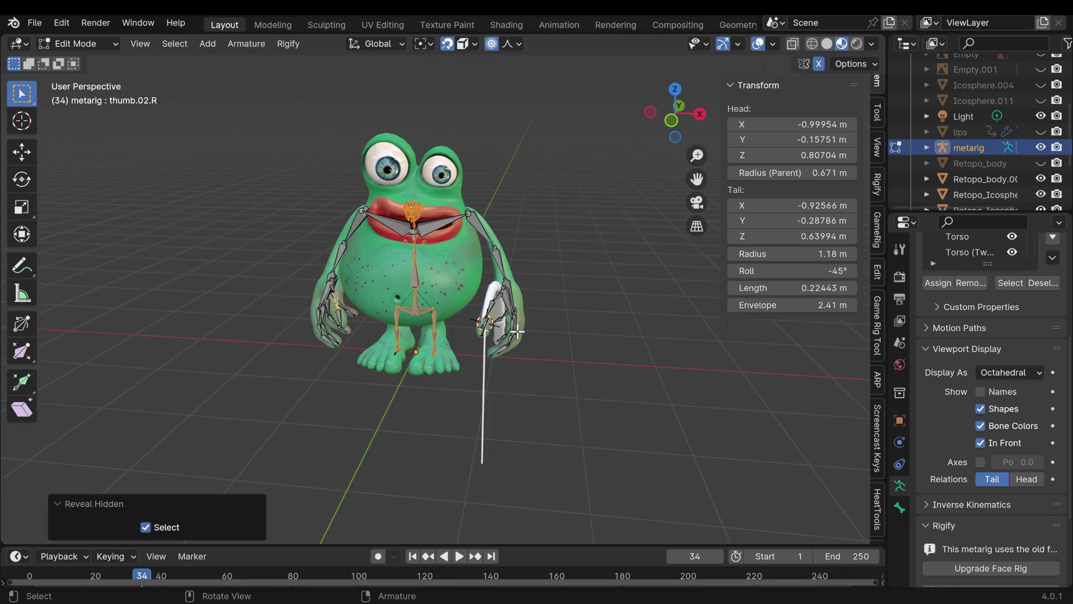
scroll(517, 331, "up", 8)
middle_click_drag(517, 332, 400, 400)
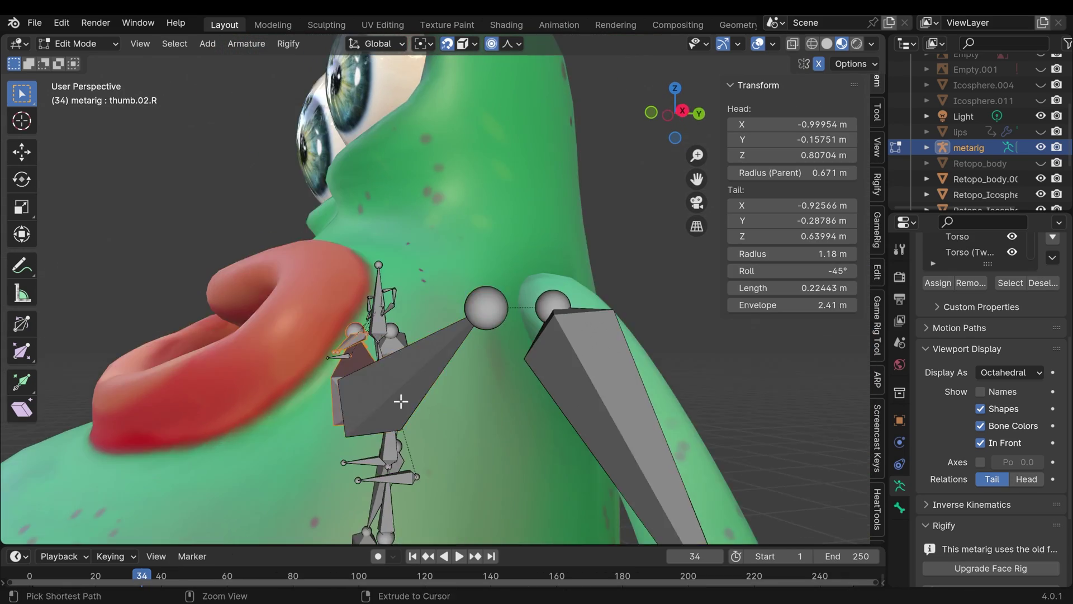
left_click_drag(336, 282, 369, 369)
middle_click_drag(369, 369, 372, 371)
key("KP_3")
- In front view, raise the top spine bone into the frog's head, constrained on Y
key("g")
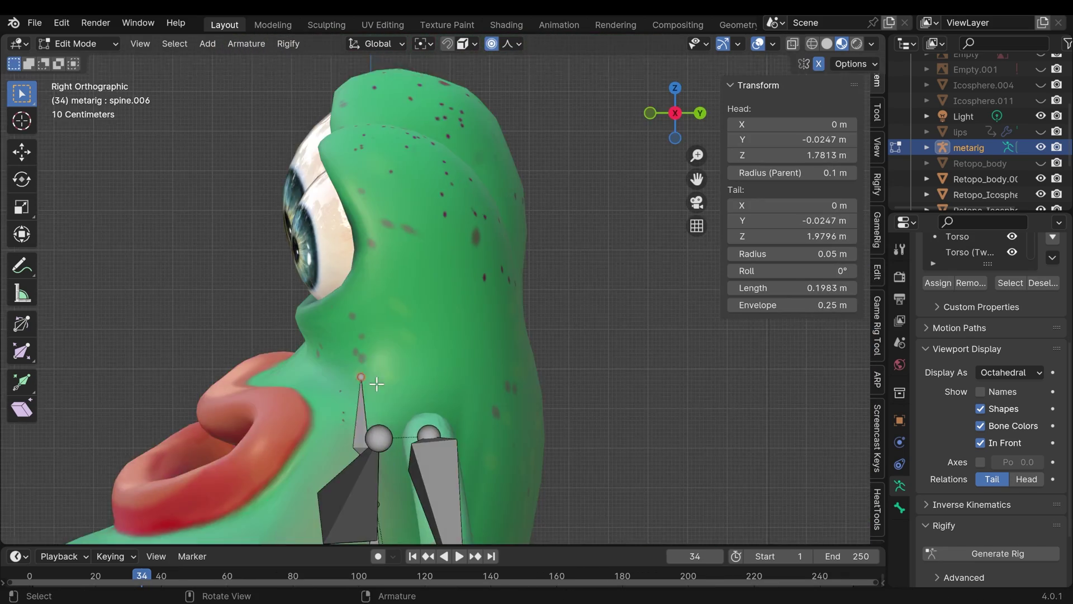
key("KP_1")
left_click(469, 364)
scroll(469, 365, "down", 5)
key("g")
left_click(479, 307)
middle_click_drag(483, 291, 528, 259)
key("y")
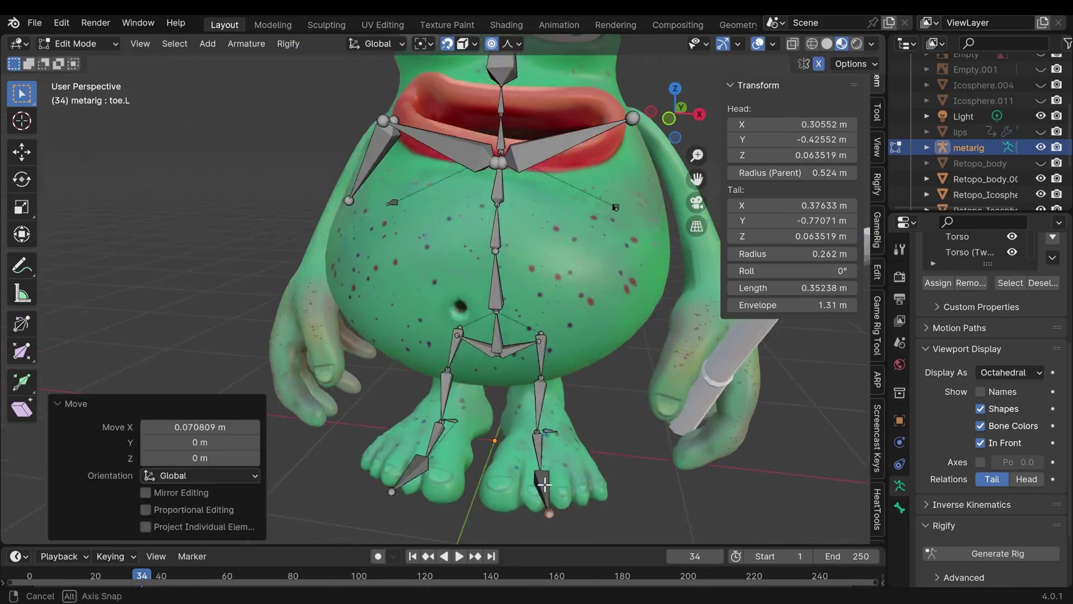
- Shift the shin.L bone into the left leg and generate the Rigify control rig
middle_click_drag(547, 480, 636, 399)
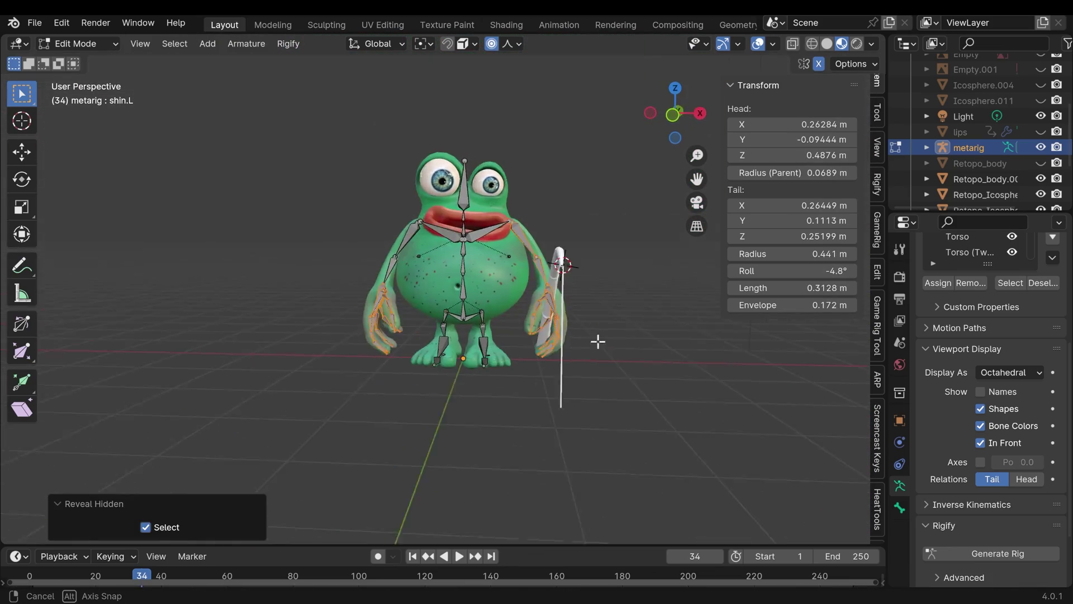
middle_click_drag(465, 307, 604, 336)
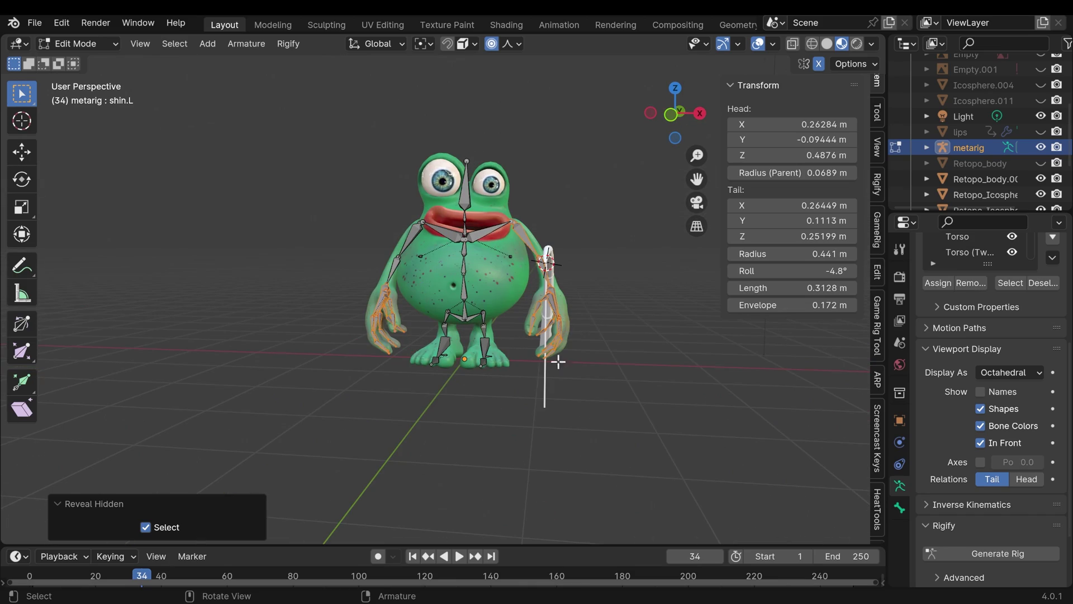
key("Tab")
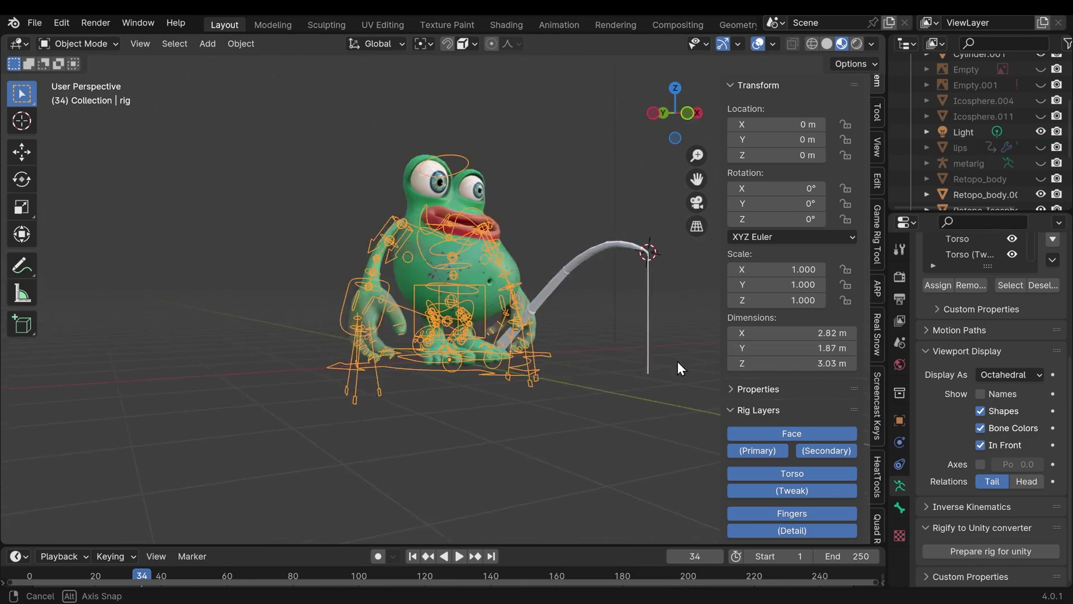
- Parent the frog mesh to the rig with automatic weights and select the hand_ik.L control
left_click_drag(258, 131, 561, 421)
scroll(550, 323, "up", 1)
key("ctrl+p")
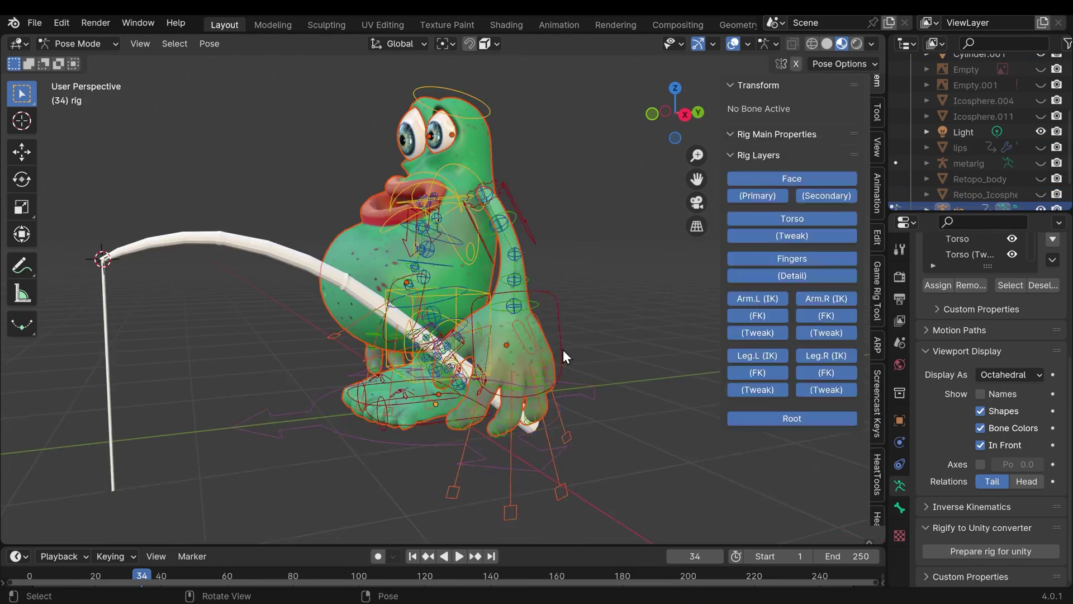
left_click(608, 356)
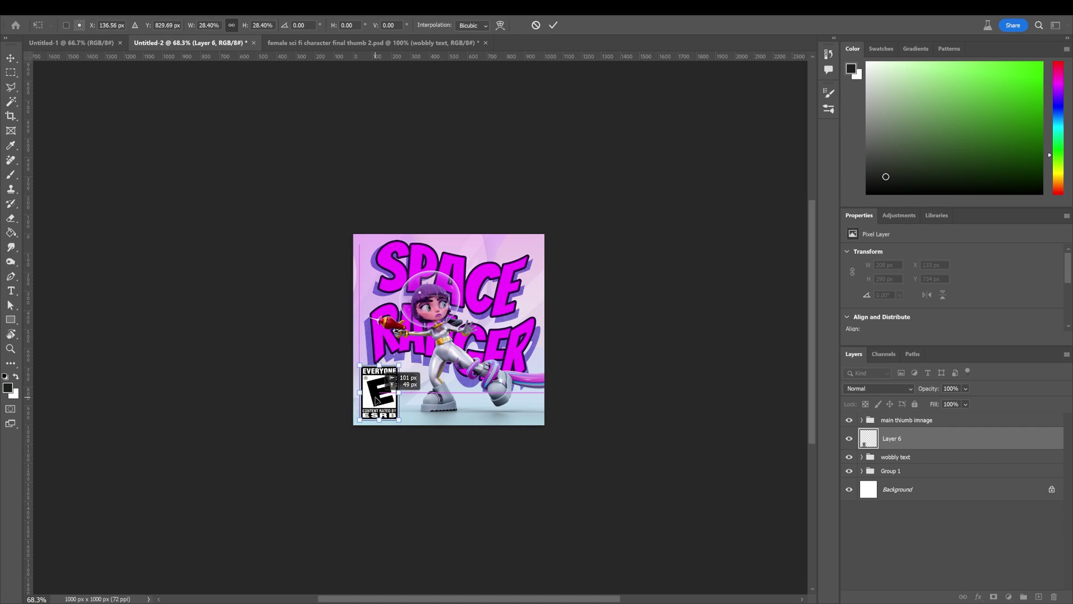
- Commit the resized ESRB badge and colour the SPACE RANGER title text pink
key("Return")
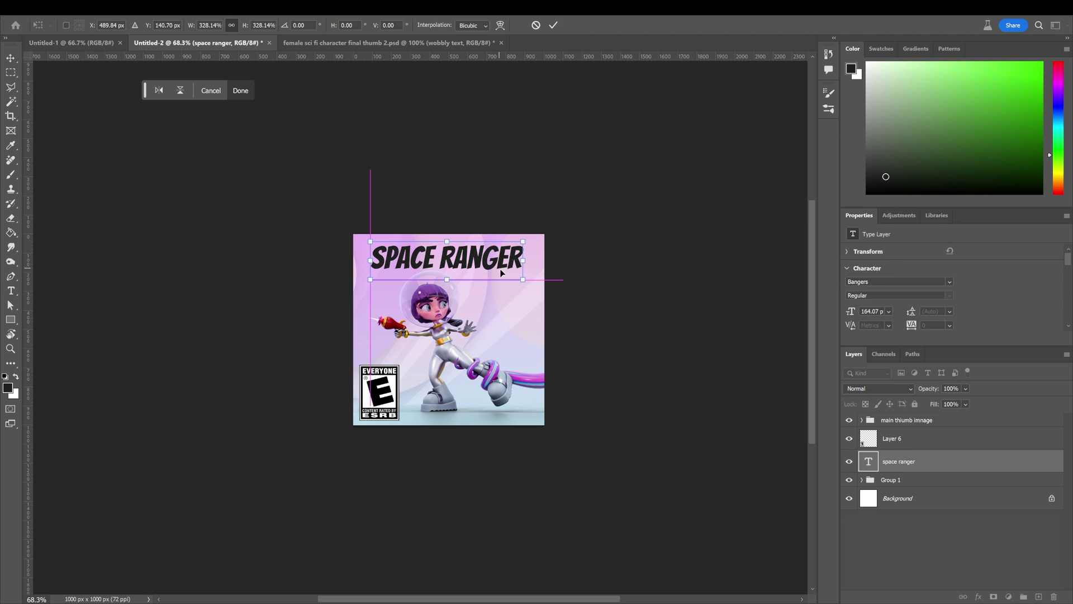
left_click(936, 320)
left_click(649, 360)
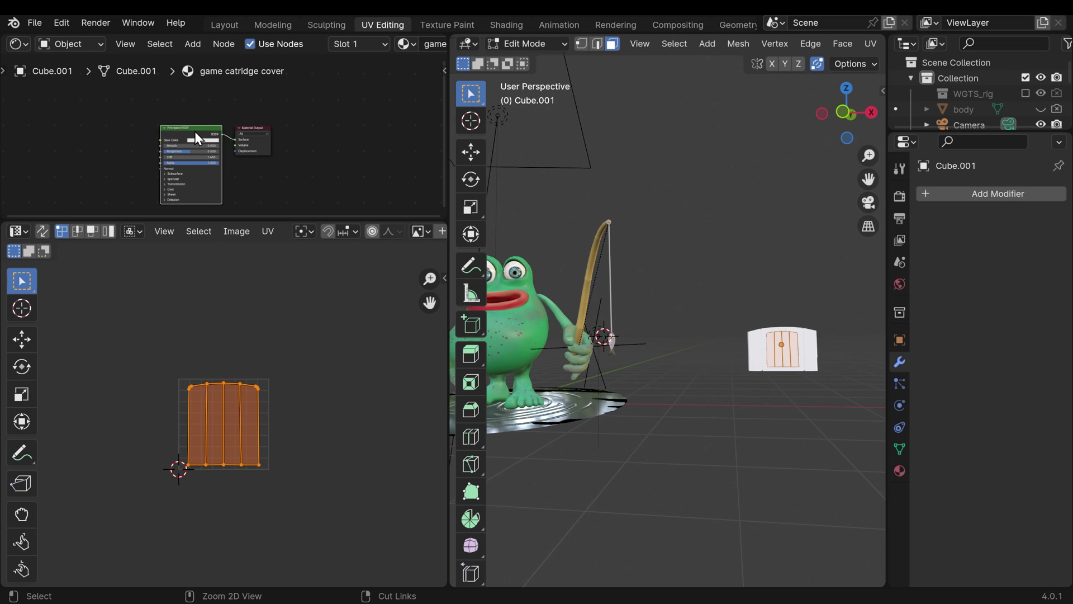
- Load 'space ranger game cover.psd' into the cartridge label's Image Texture node
scroll(222, 154, "up", 5)
left_click(328, 138)
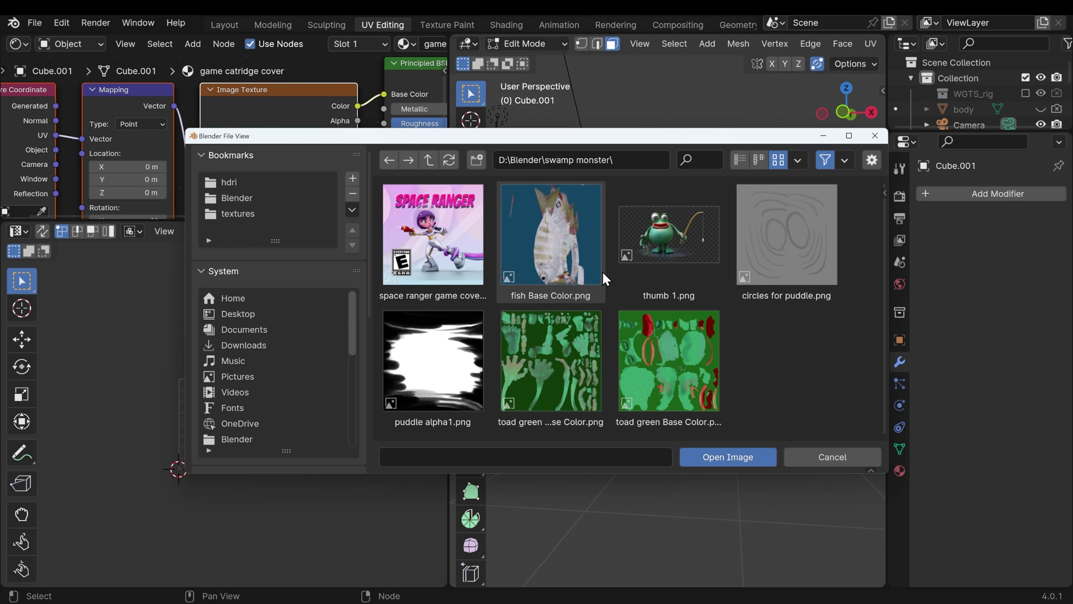
left_click(721, 459)
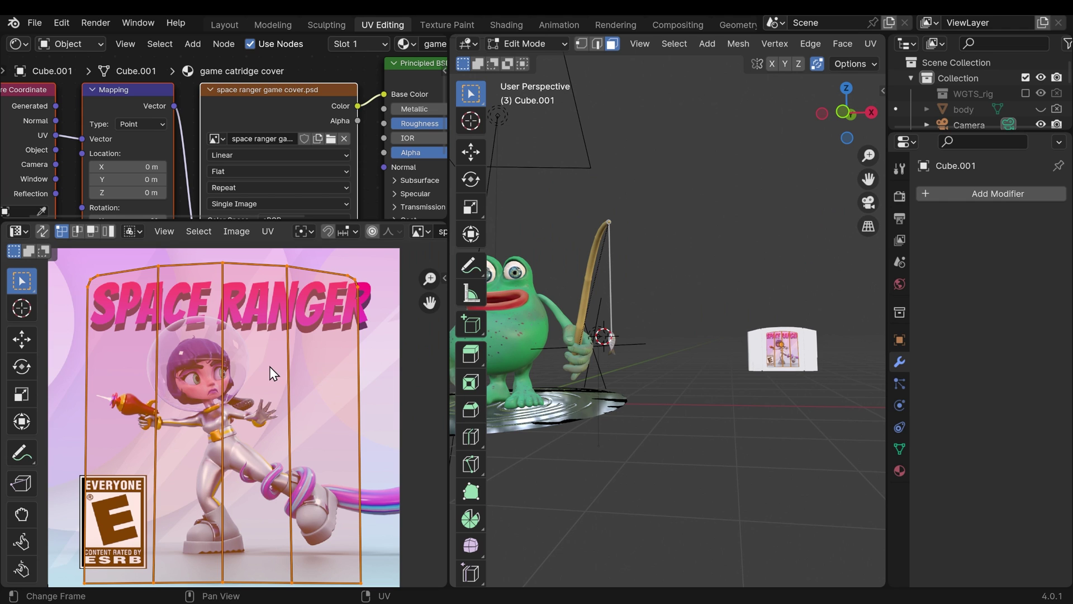
scroll(273, 373, "down", 2)
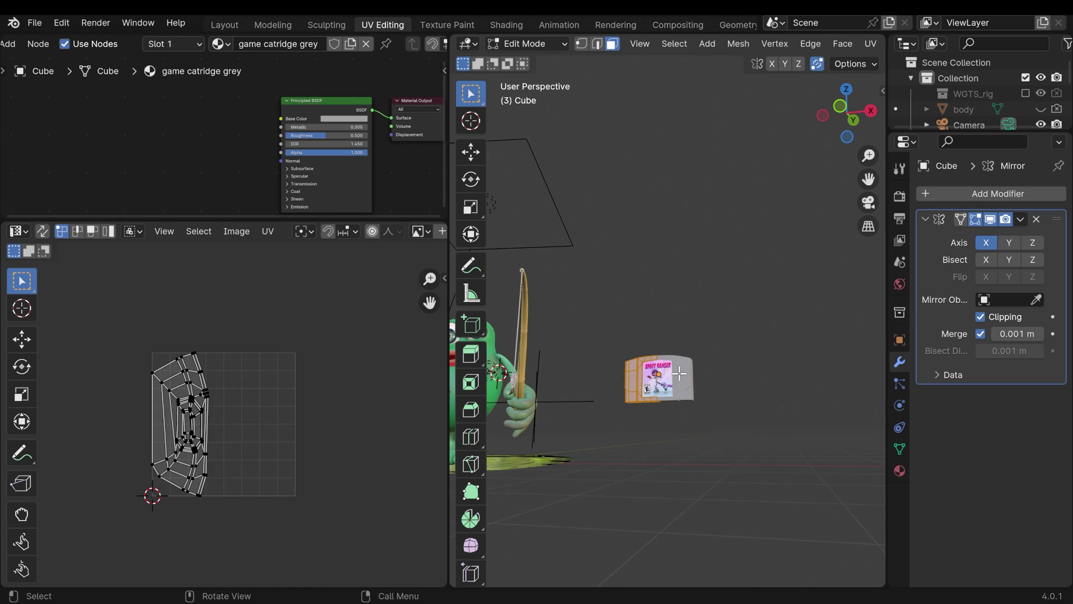
- Add a Base Color paint texture slot to the cartridge and turn it to face front
key("u")
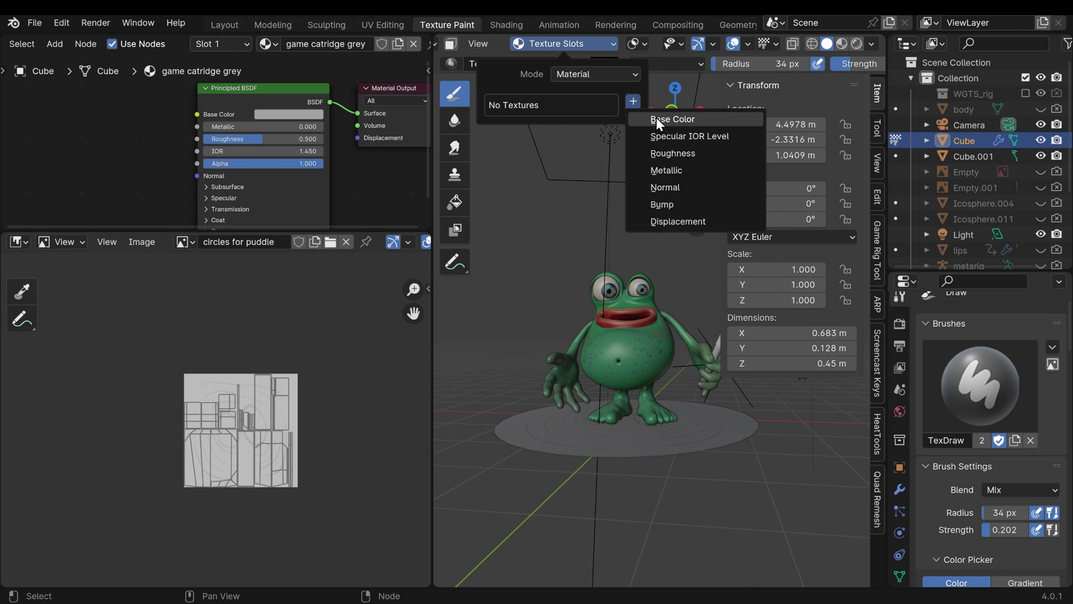
left_click(656, 117)
middle_click_drag(701, 443, 436, 101)
scroll(938, 338, "up", 1)
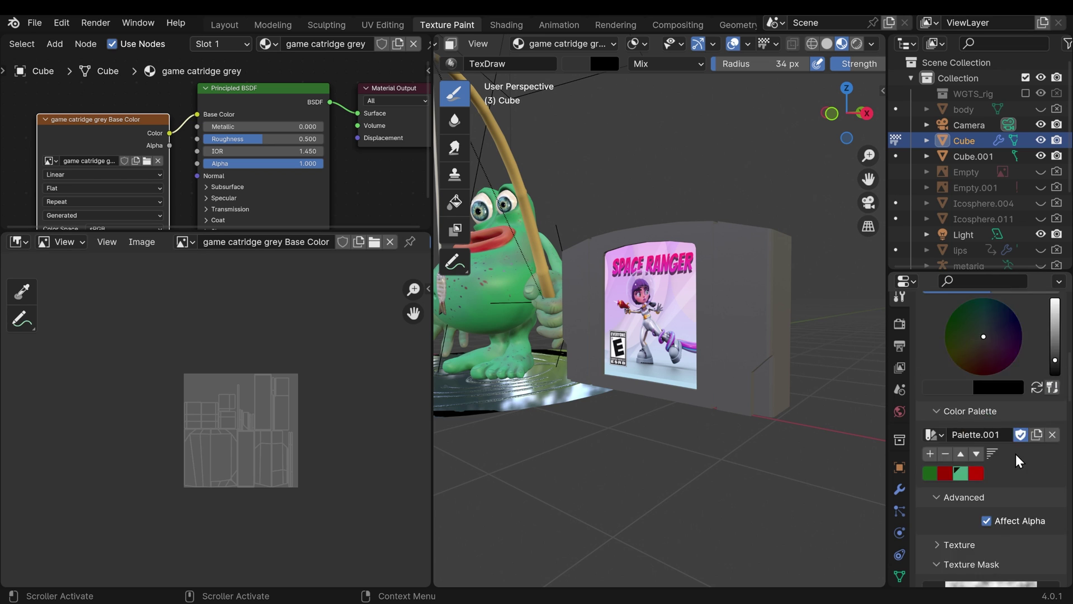
- Give the brush a new texture using the stained brown image from the textures folder
left_click(998, 492)
left_click(1031, 471)
left_click(238, 214)
scroll(818, 329, "down", 12)
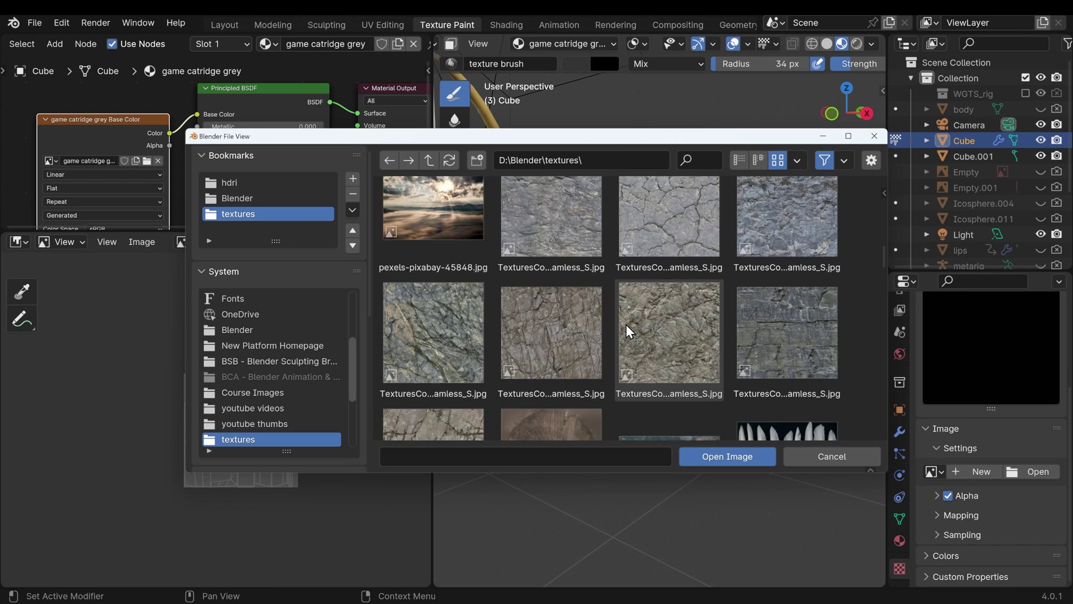
scroll(819, 330, "up", 10)
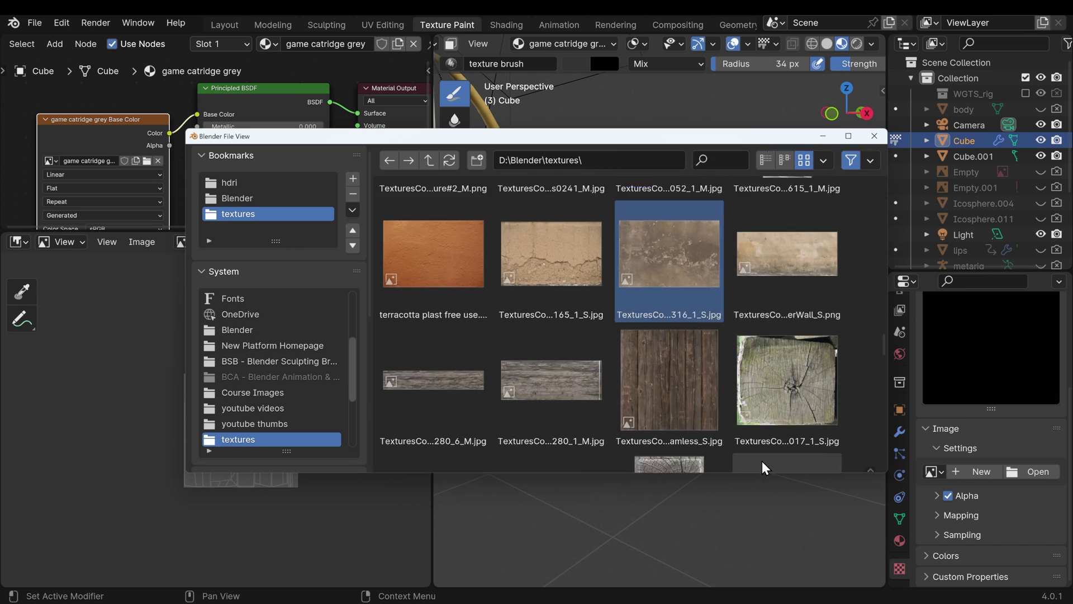
double_click(677, 258)
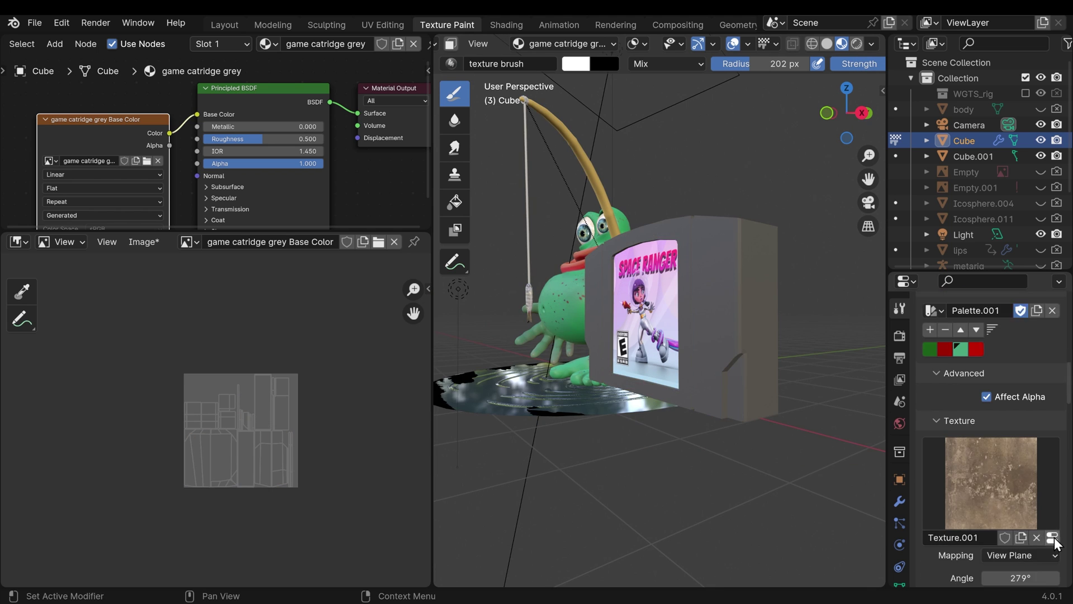
- Set the brush texture to Stencil mapping and paint grime onto the cartridge
middle_click_drag(827, 391, 850, 408)
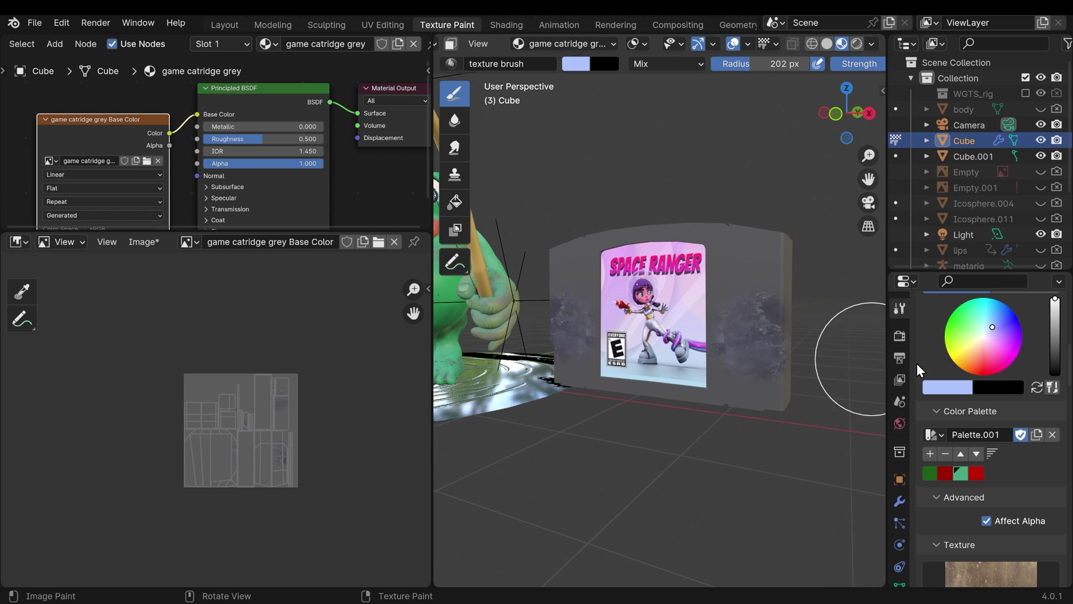
scroll(917, 364, "down", 5)
left_click(980, 512)
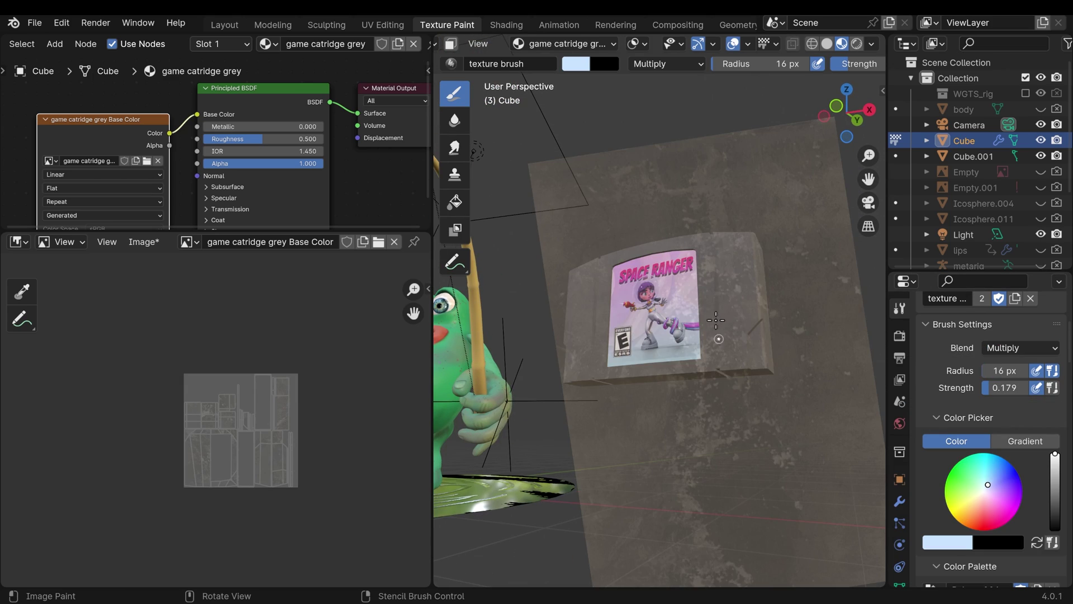
middle_click_drag(748, 346, 721, 298)
middle_click_drag(674, 251, 731, 307)
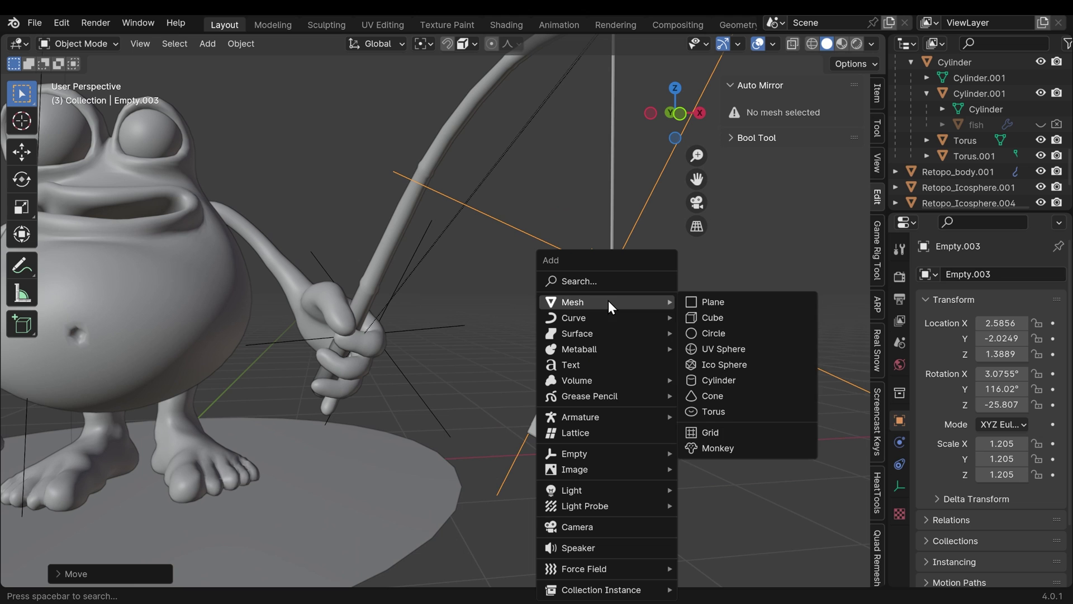
- Add a Ball metaball, shrink it and move it onto the cartridge
mouse_move(606, 355)
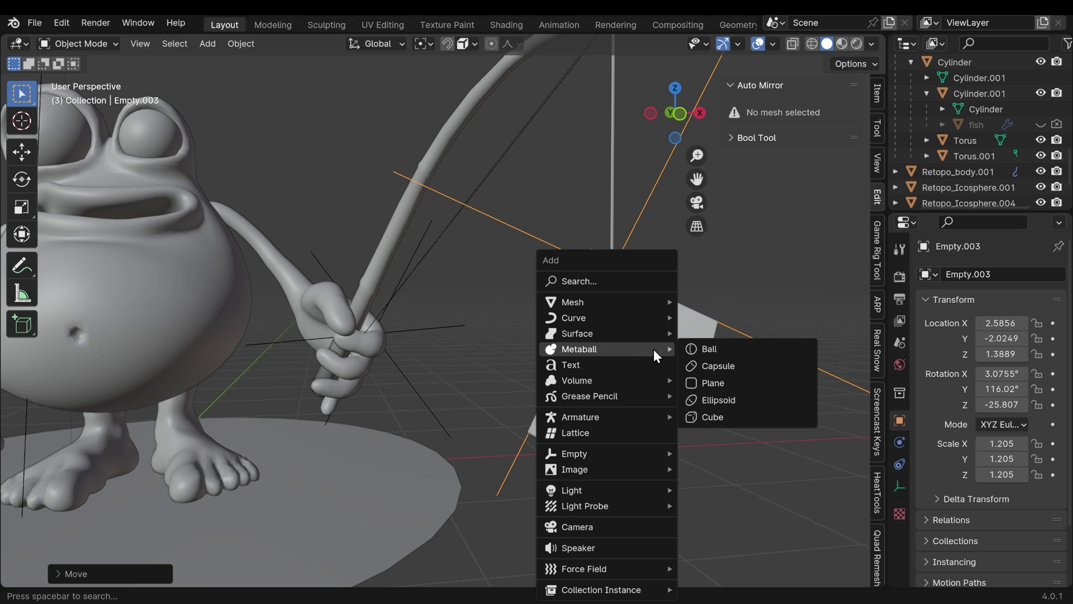
left_click(704, 348)
key("s")
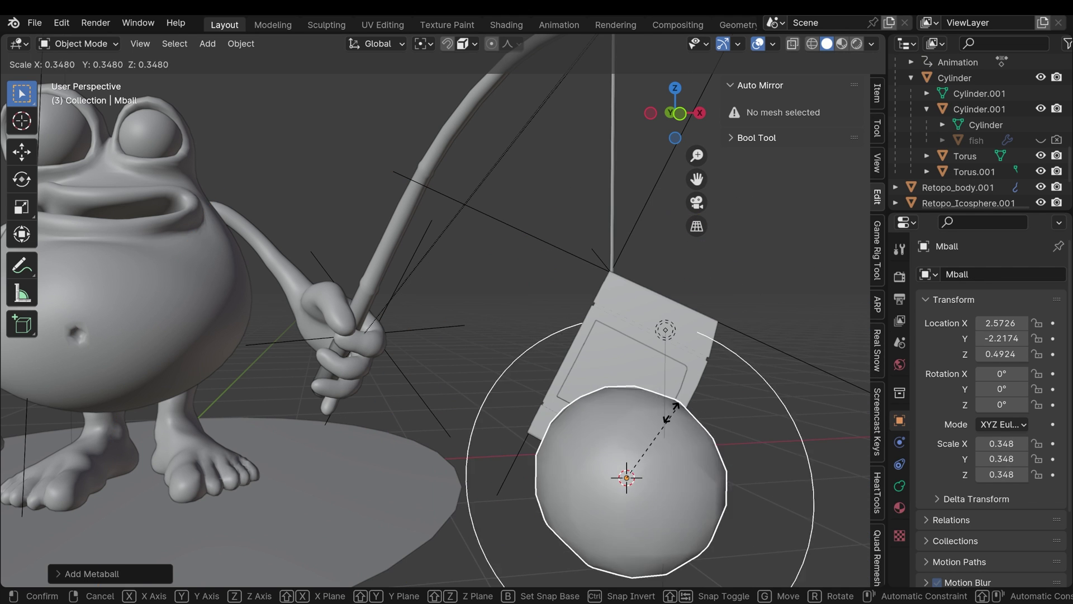
left_click(629, 467)
middle_click_drag(629, 467, 587, 472)
key("g")
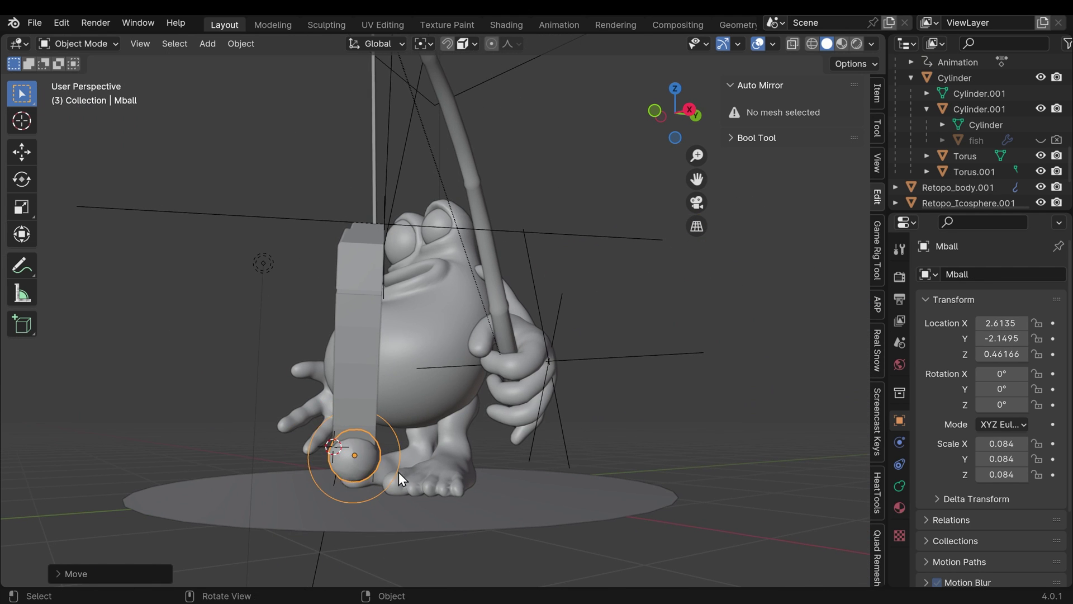
middle_click_drag(402, 479, 517, 479)
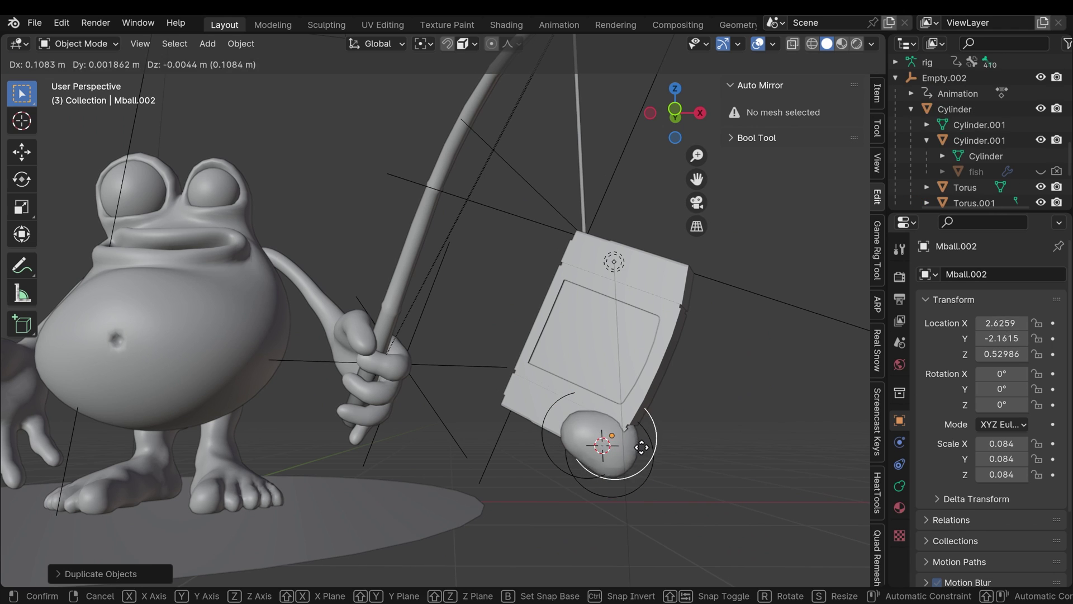
- Duplicate the mud blob into smaller copies below and beside it, then add another small ball
left_click(616, 476)
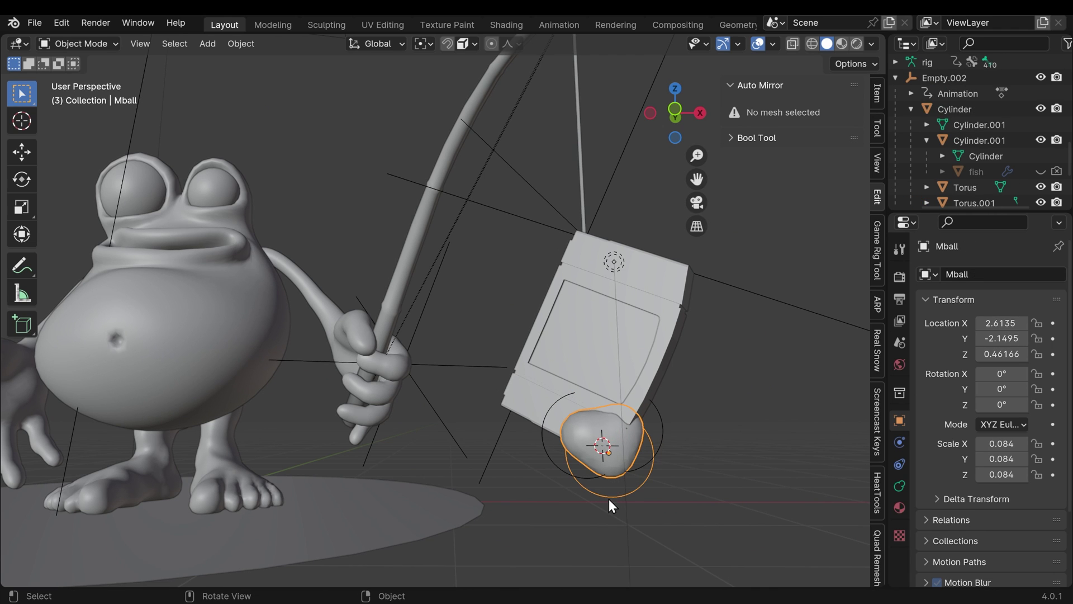
key("shift+d")
left_click(641, 518)
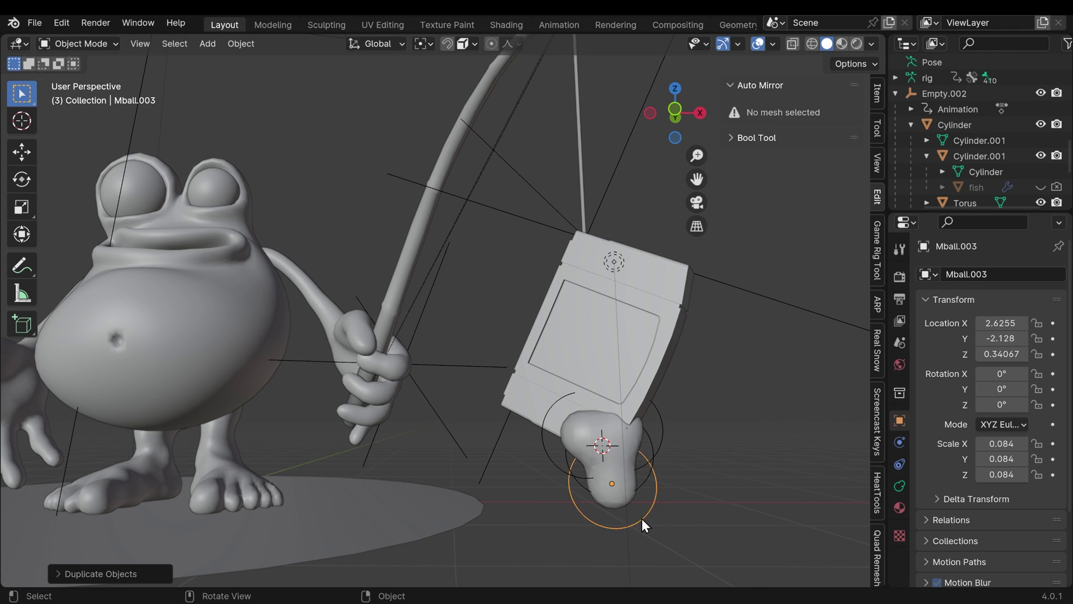
key("shift+d")
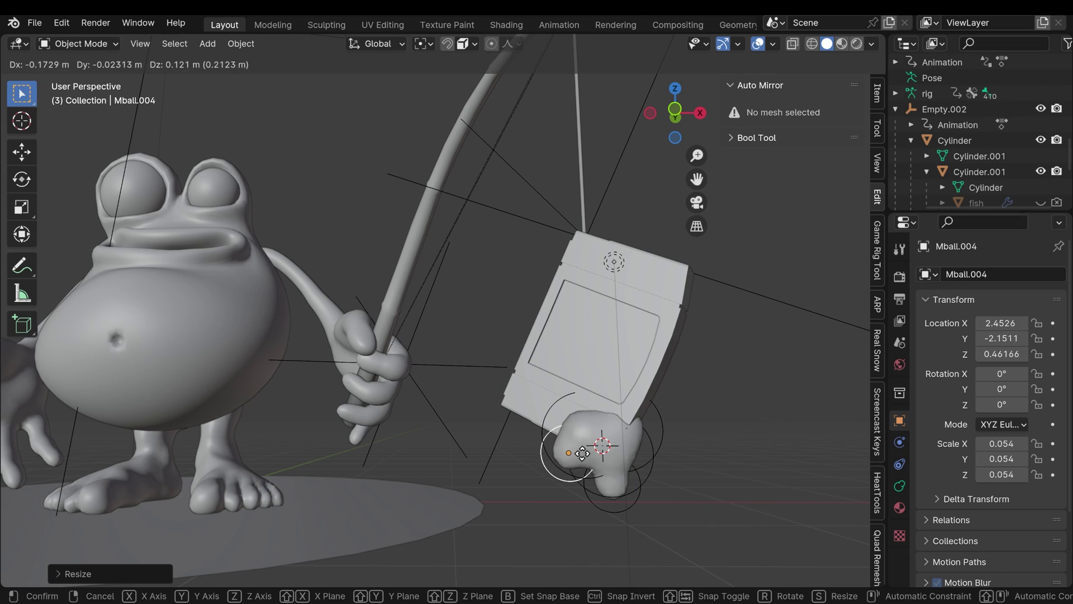
key("s")
left_click(600, 472)
middle_click_drag(559, 485, 697, 474)
key("shift+a")
key("s")
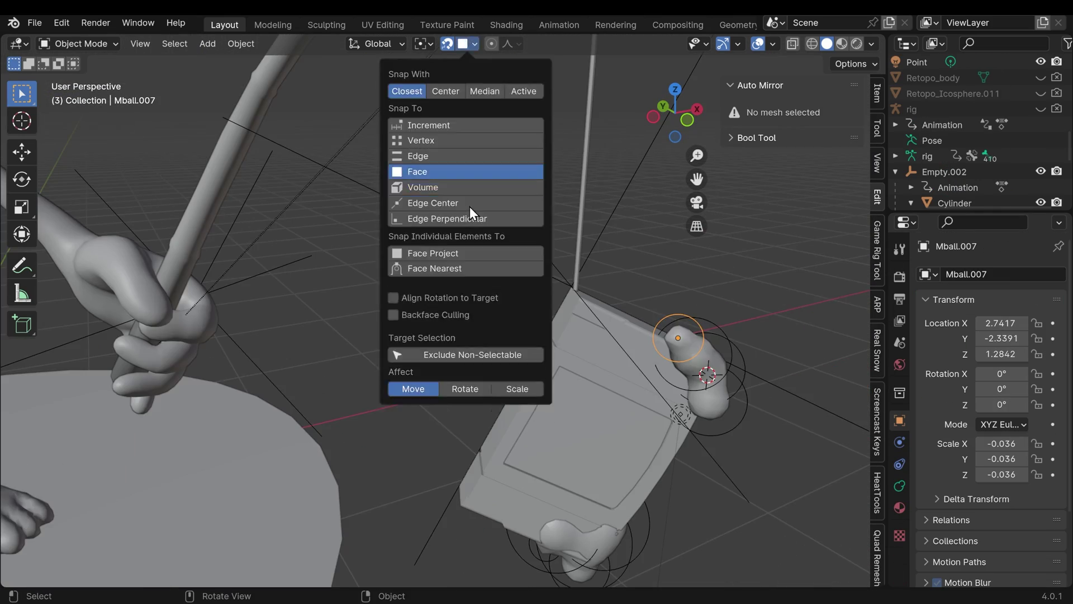